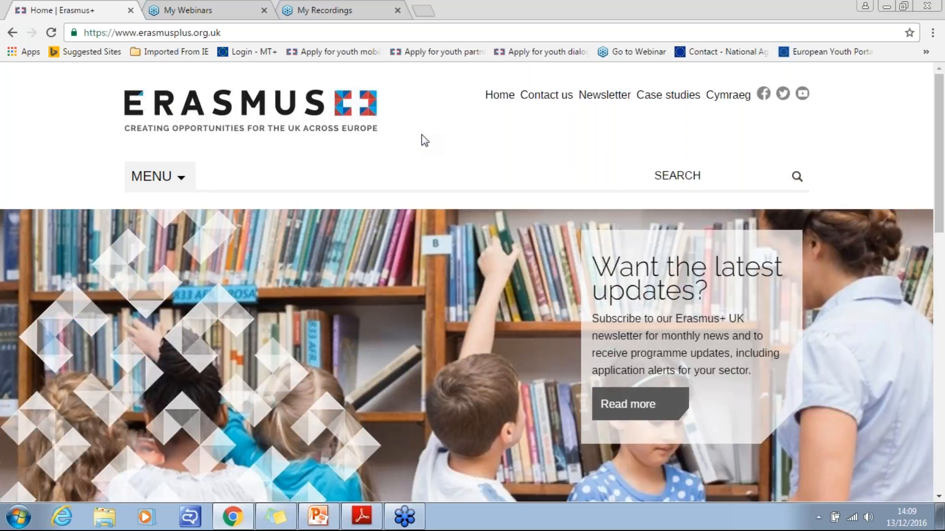
- Open the youth partnership funding page from the site's youth funding section and go through its activities, Application eForms and Guidance sections
left_click(164, 183)
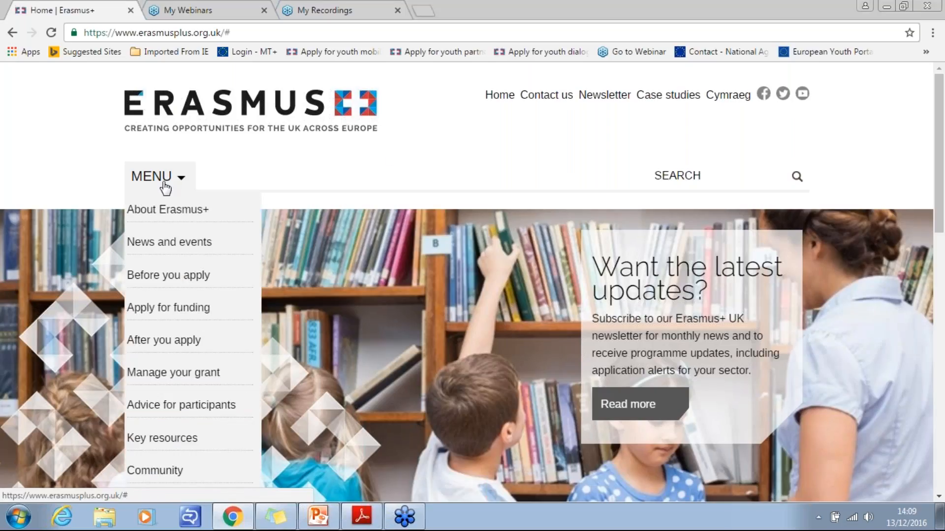
mouse_move(133, 320)
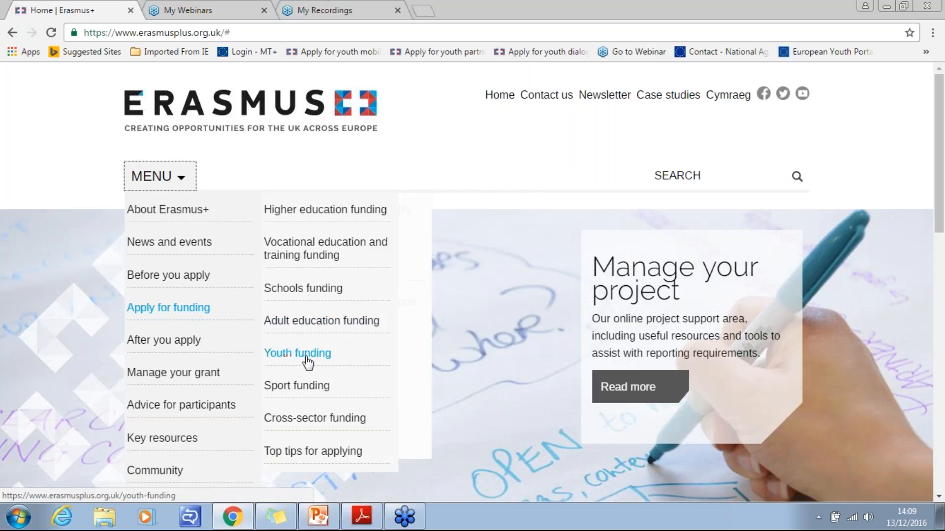
mouse_move(308, 361)
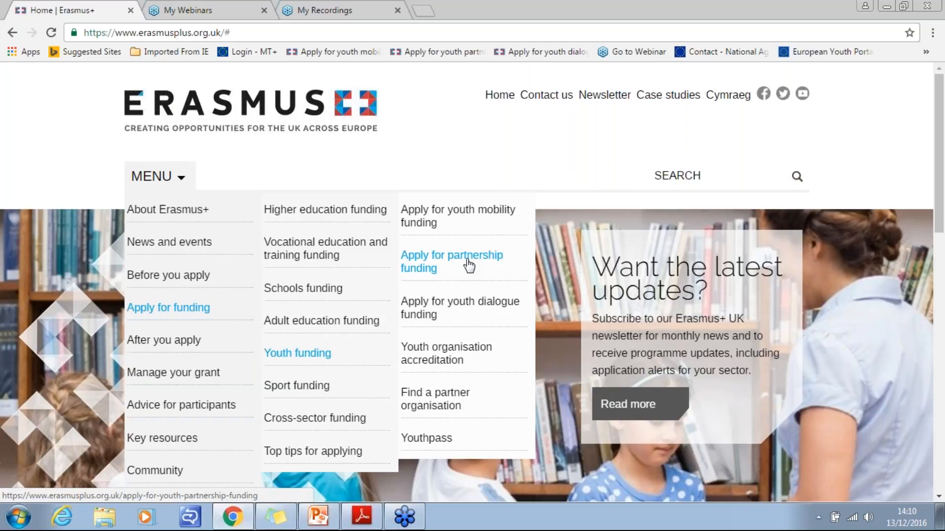
left_click(468, 266)
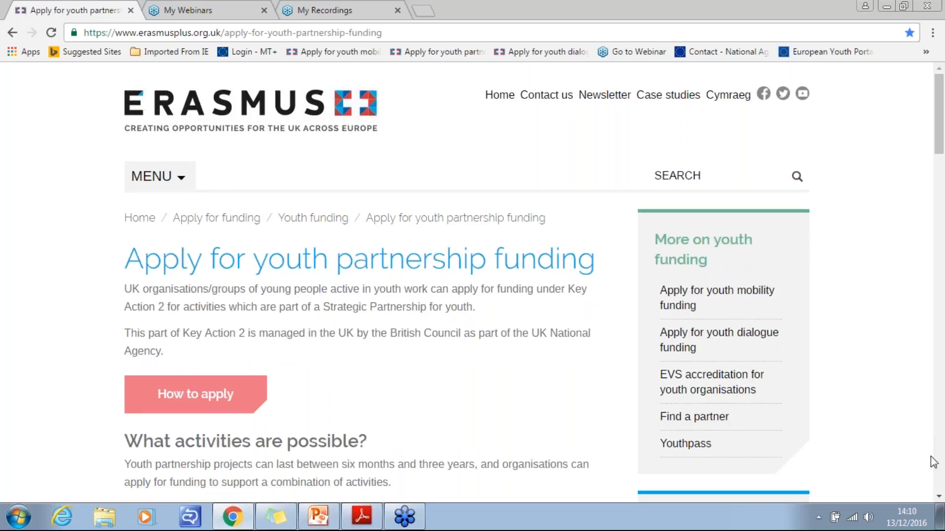
left_click(939, 498)
scroll(939, 498, "down", 5)
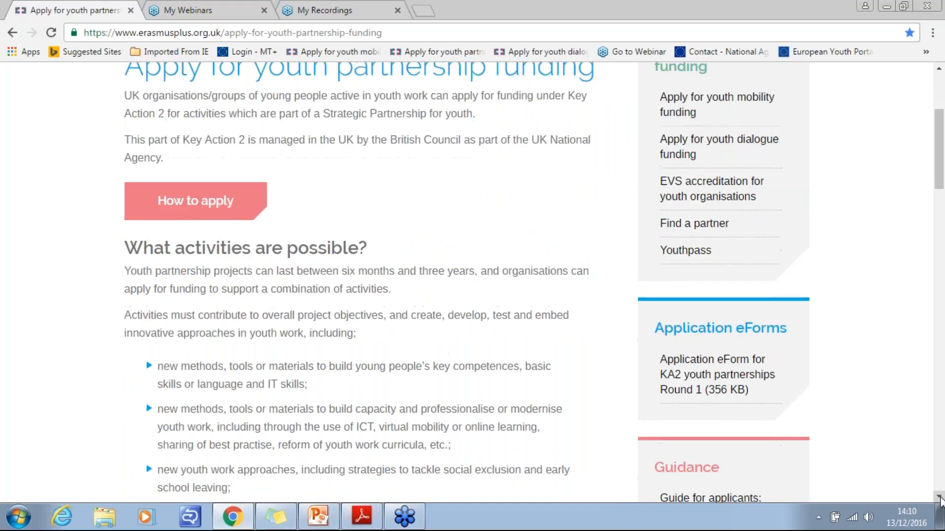
scroll(939, 498, "down", 4)
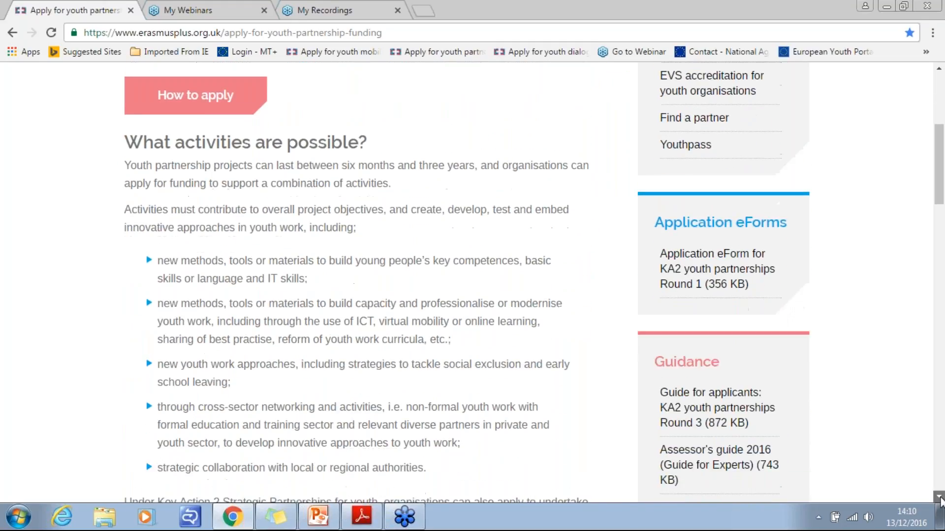
scroll(939, 498, "down", 1)
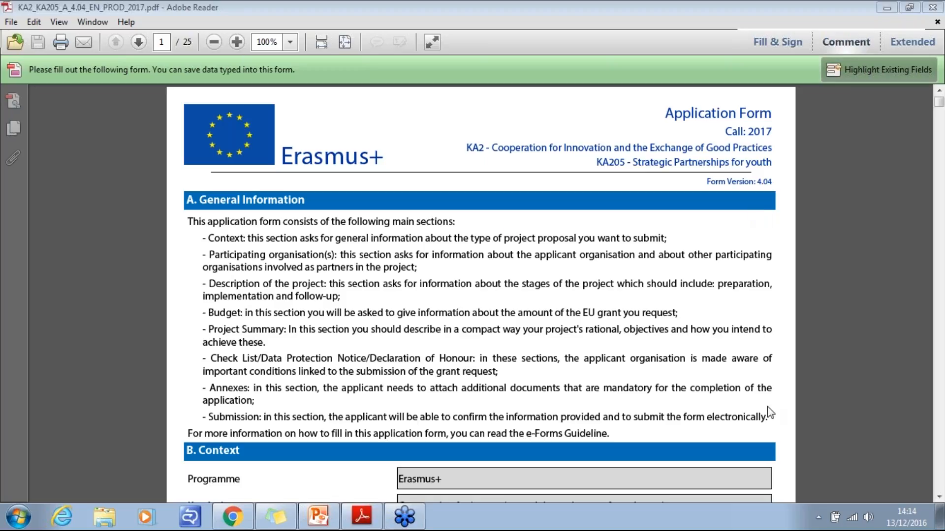
- In the KA205 application form in Adobe Reader, set the main objective to Development of Innovation and the form language to English
left_click(939, 501)
left_click(939, 500)
left_click(939, 501)
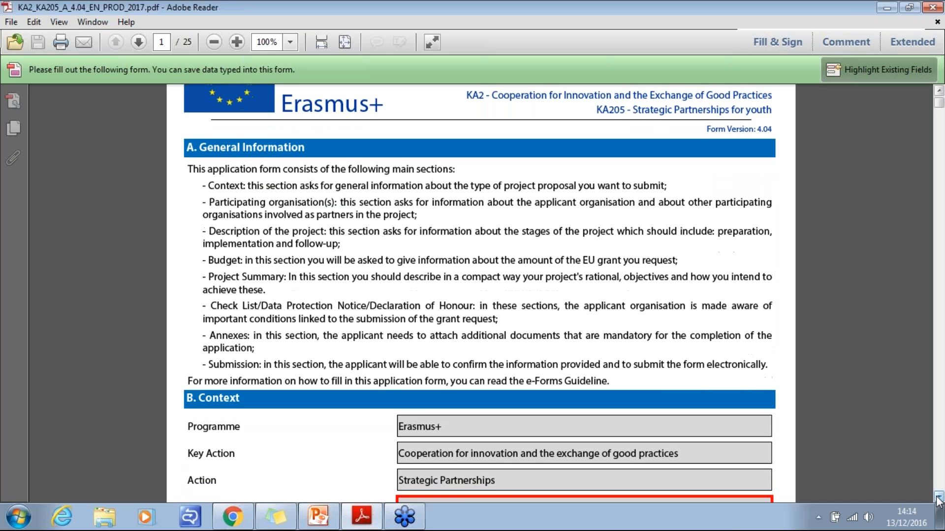
left_click(937, 498)
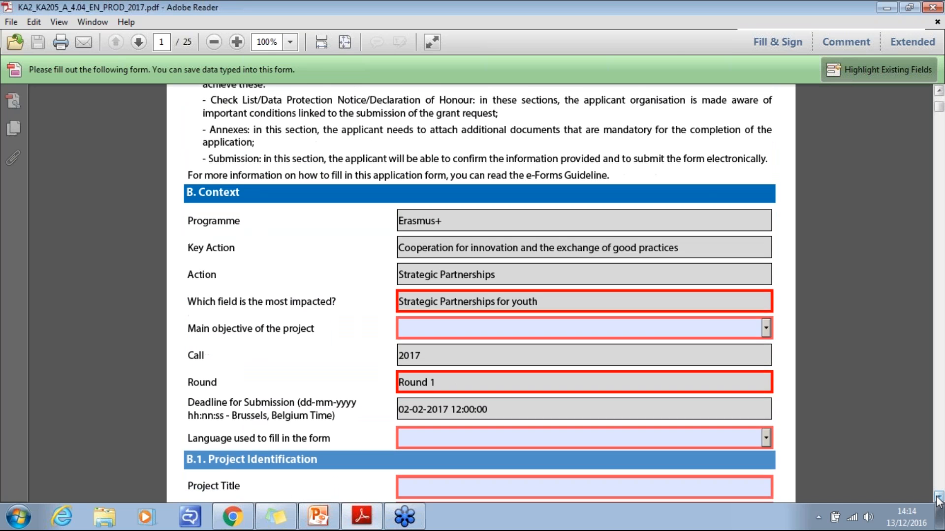
left_click(939, 501)
left_click(939, 501)
left_click(938, 501)
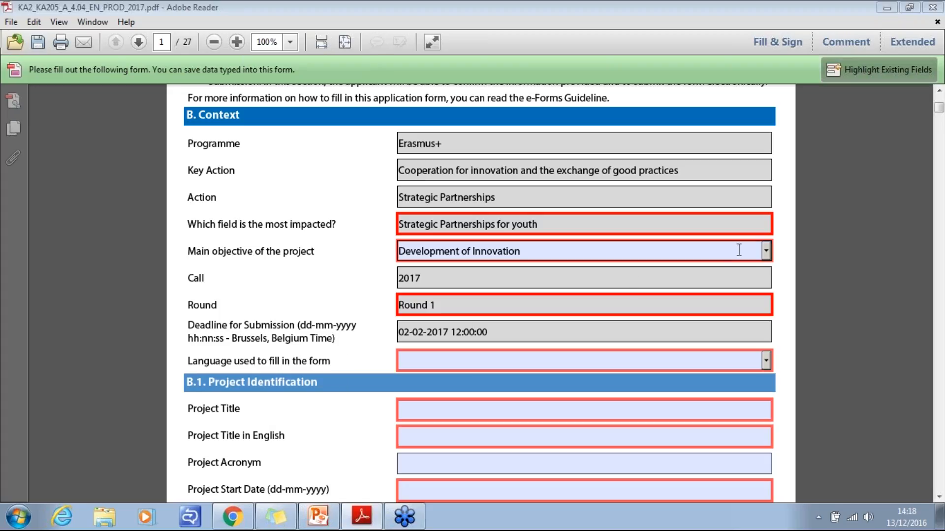
left_click(766, 252)
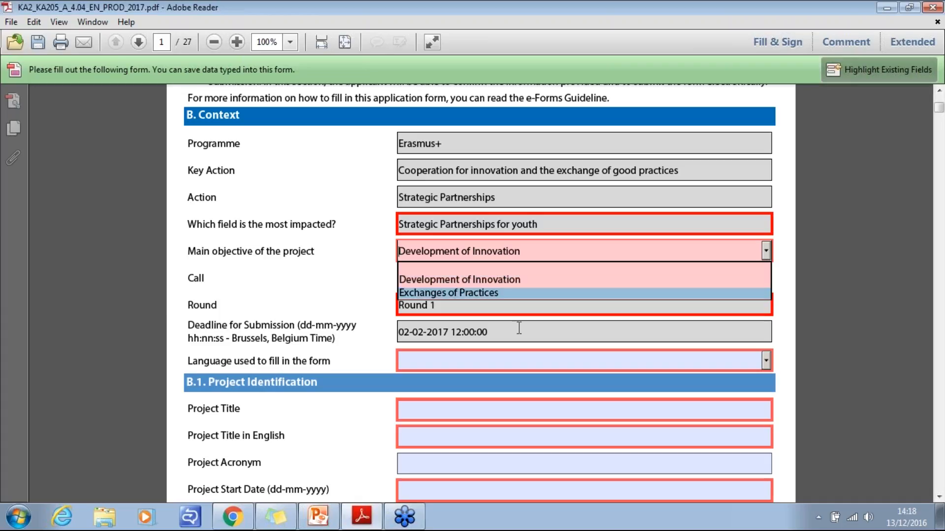
left_click(497, 280)
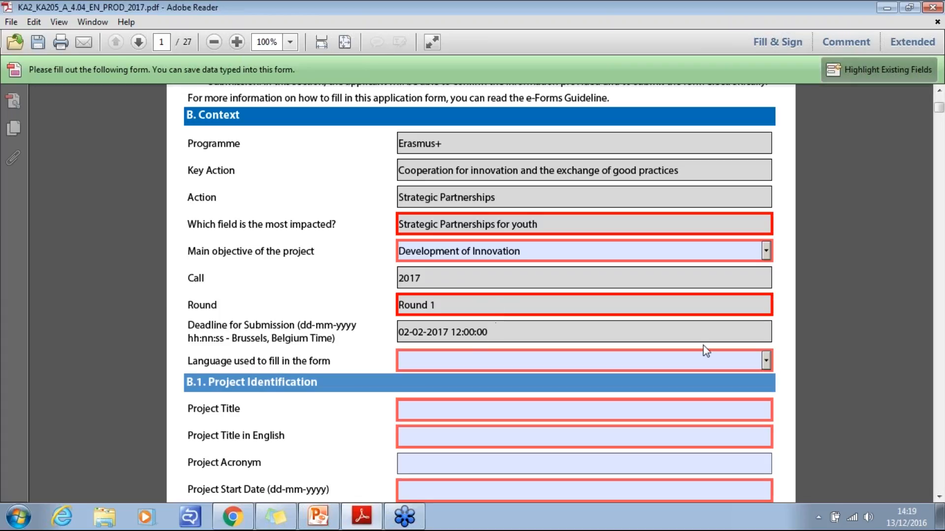
left_click(752, 358)
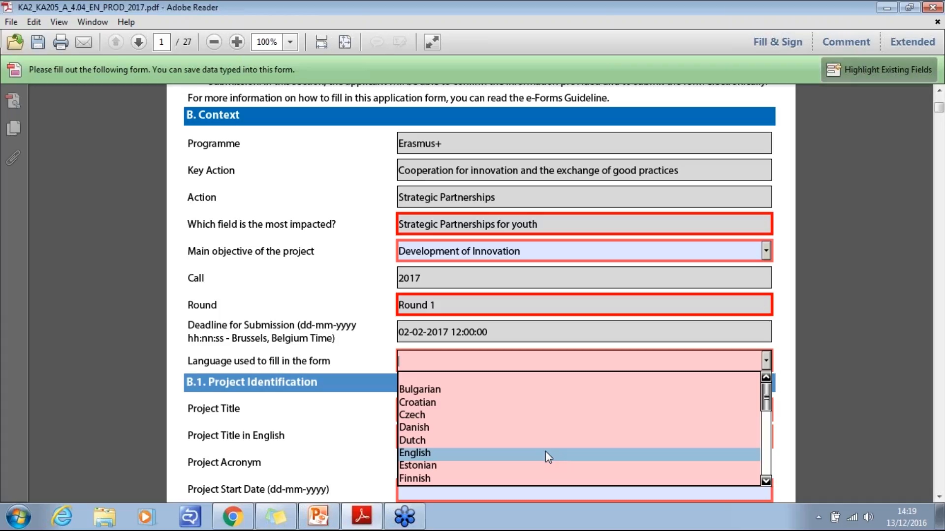
left_click(545, 452)
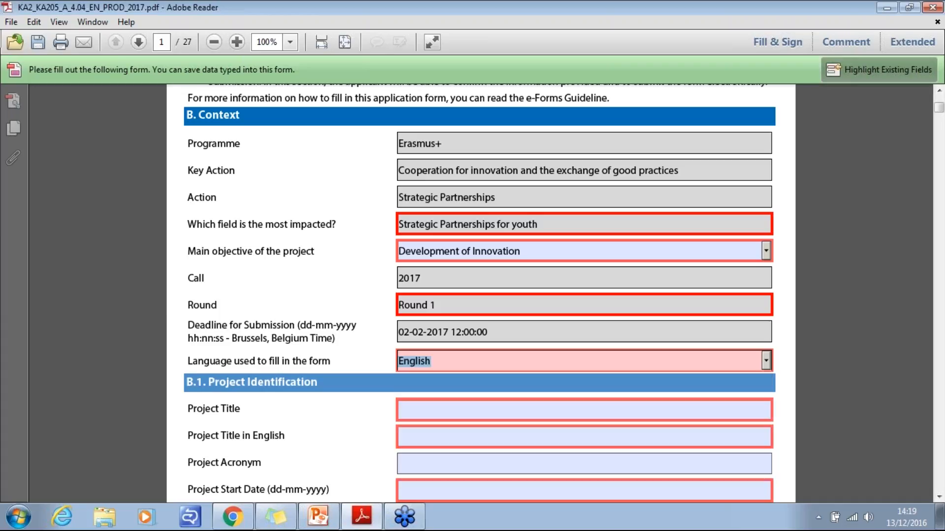
- Fill in the Project Identification section with the project title "Project" and the acronym "PJT"
left_click(938, 496)
left_click(939, 497)
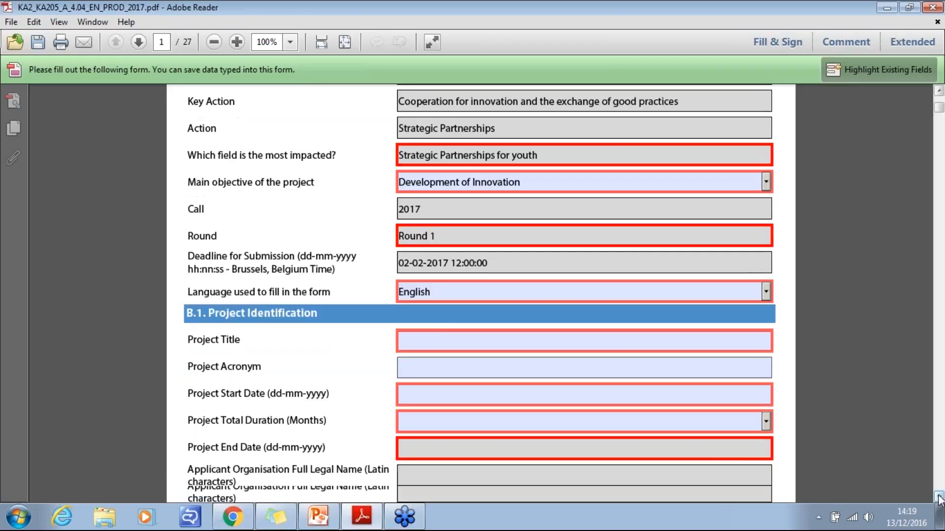
left_click(939, 497)
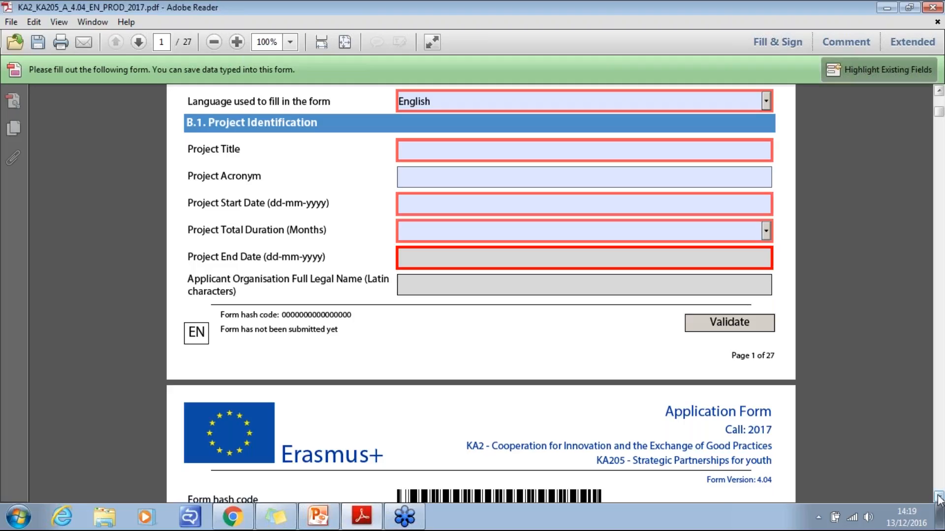
left_click(428, 147)
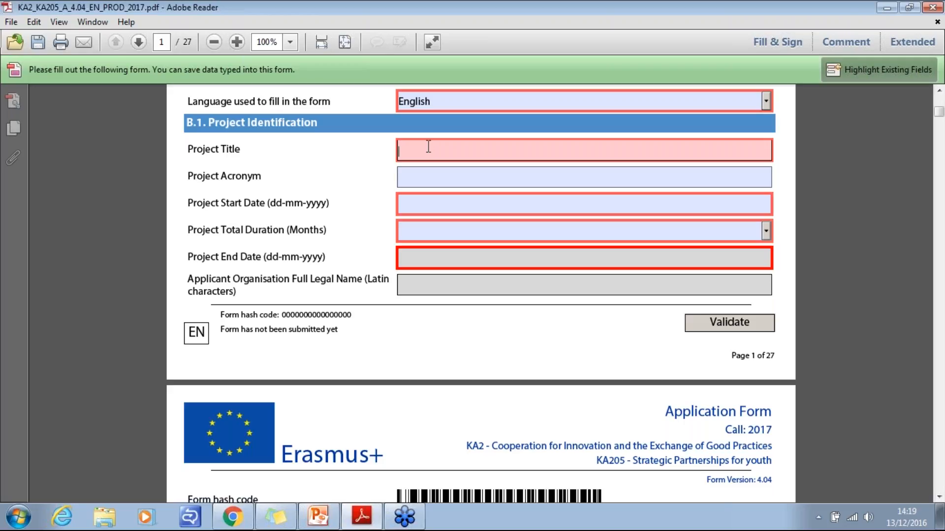
type("Project")
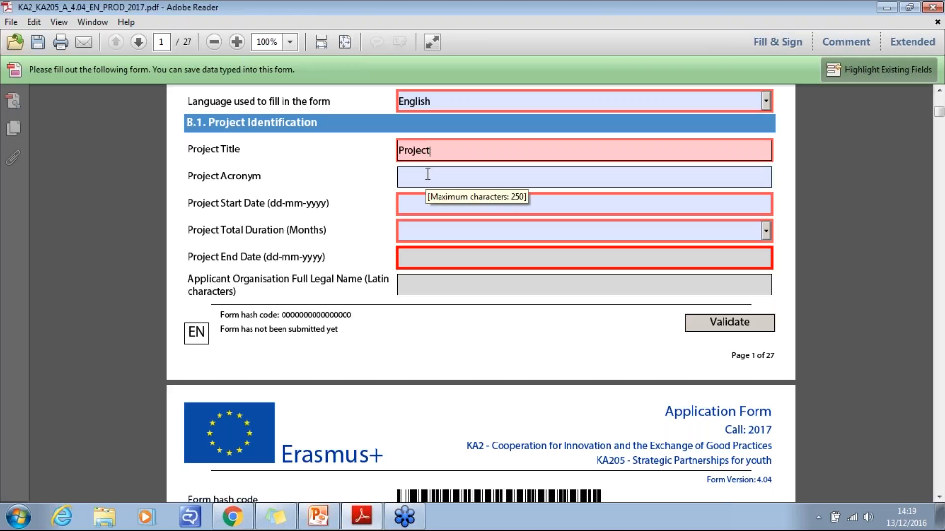
key("Tab")
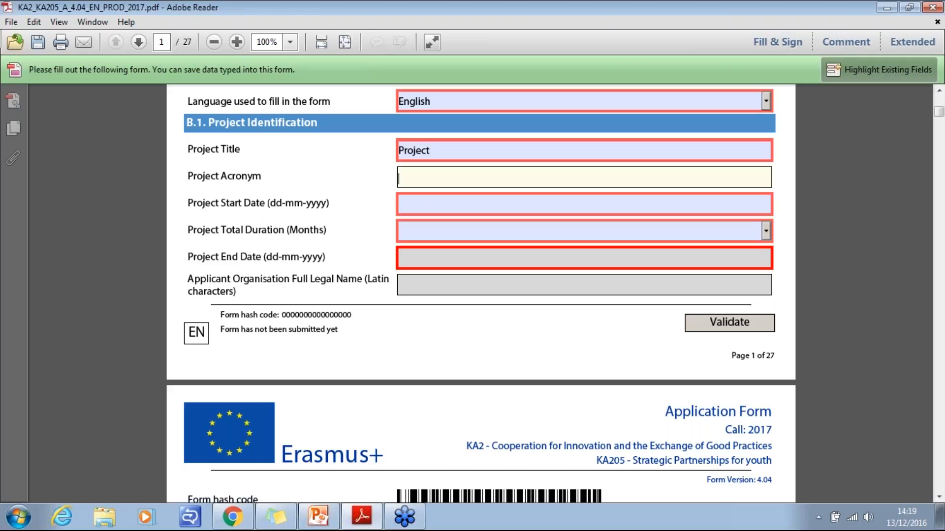
type("PJT")
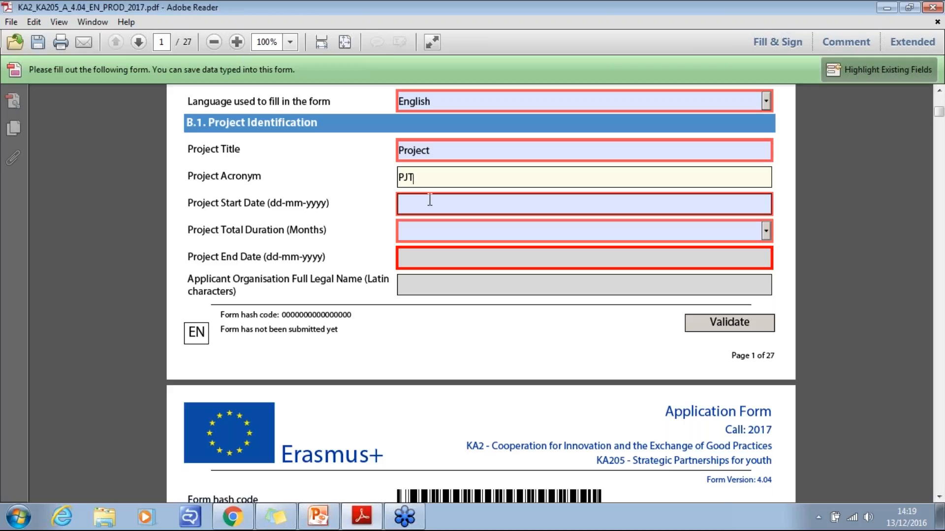
- Set the project start date to 01-07-2017 using the calendar
left_click(440, 201)
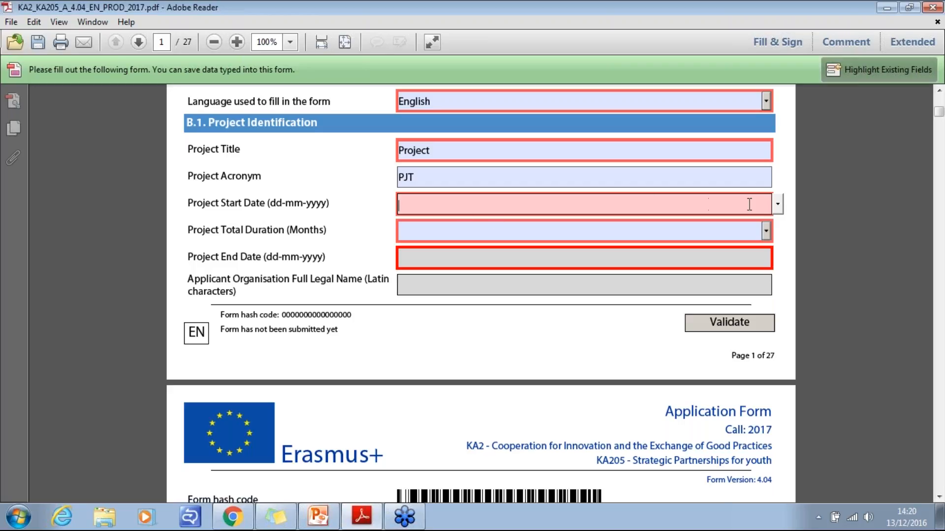
left_click(777, 205)
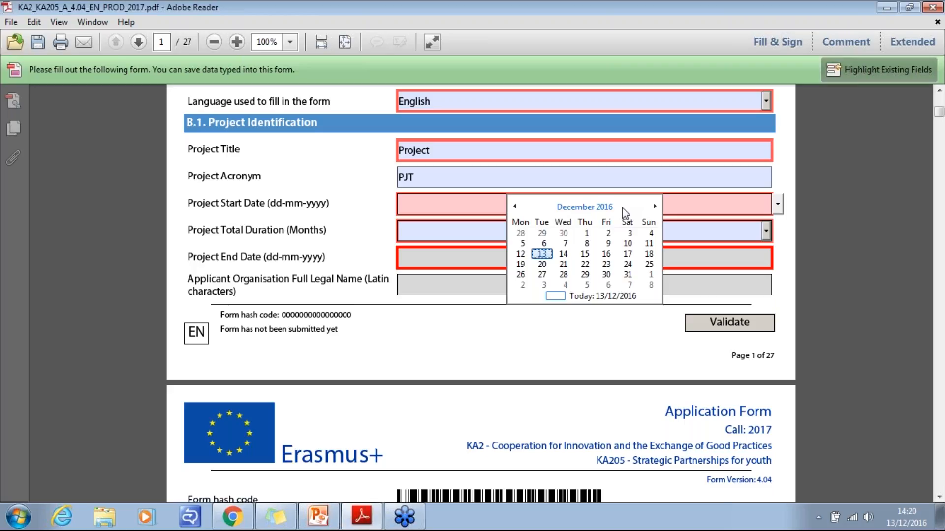
left_click(654, 206)
left_click(654, 206)
left_click(654, 207)
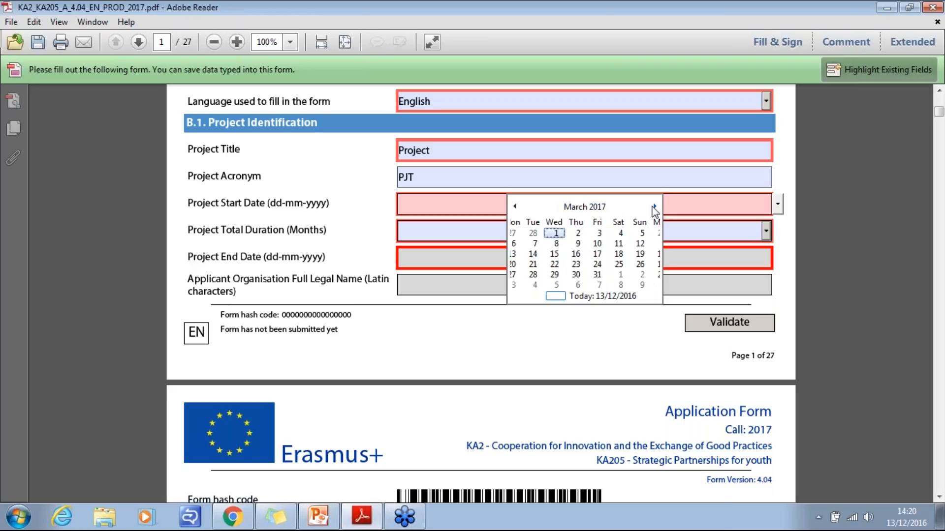
left_click(654, 207)
left_click(654, 206)
left_click(654, 206)
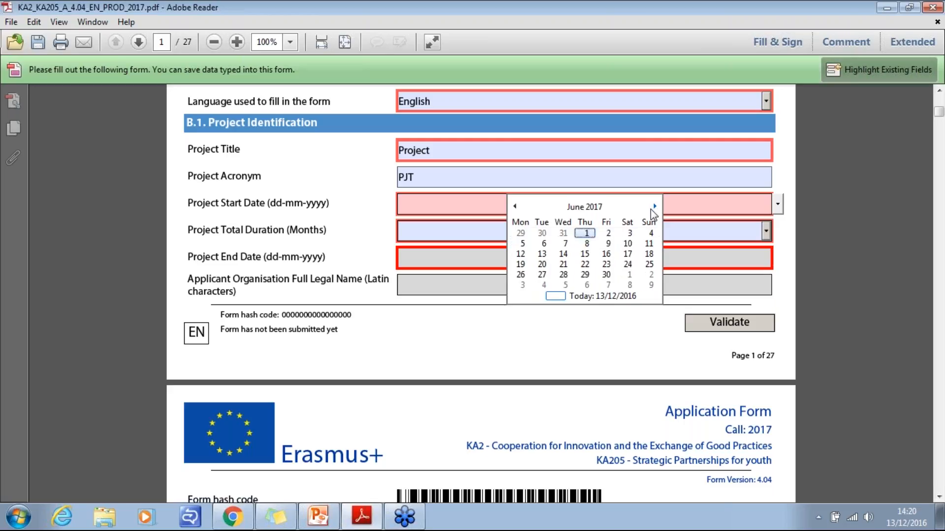
left_click(628, 279)
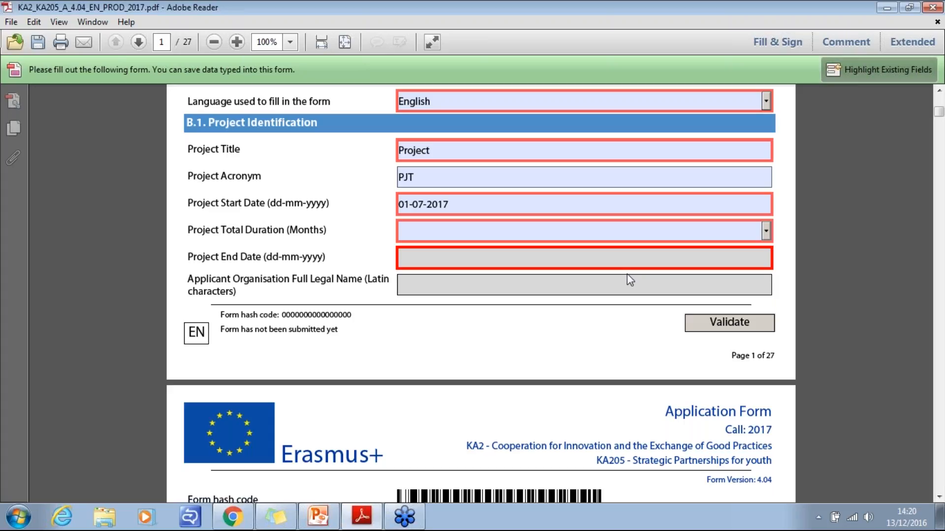
- Set the project total duration to 24 months
left_click(766, 231)
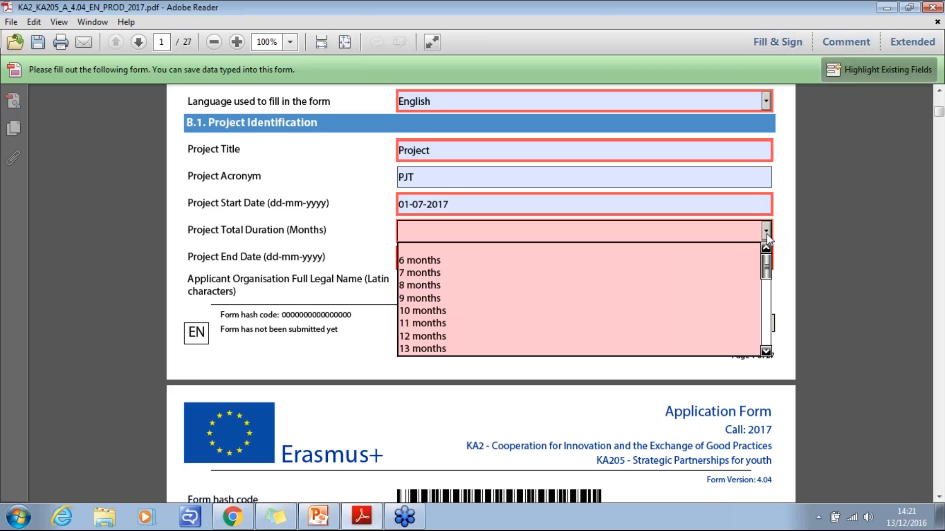
left_click_drag(767, 276, 768, 310)
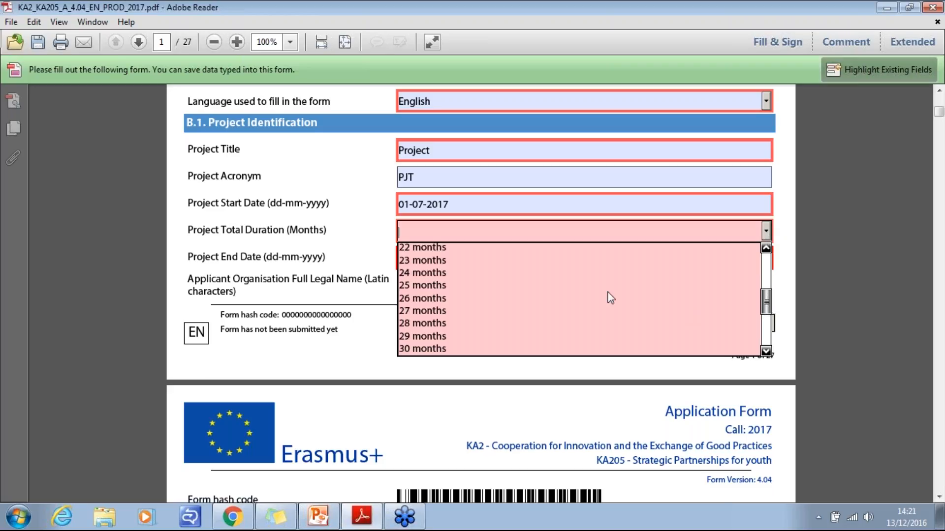
left_click(444, 273)
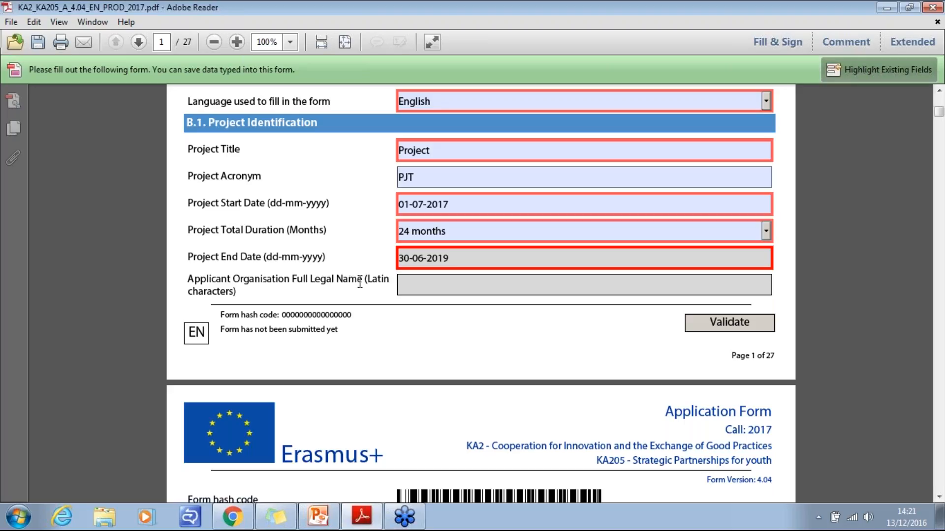
- Set the National Agency of the applicant organisation in section B.2 to UK01 (UNITED KINGDOM)
left_click(939, 497)
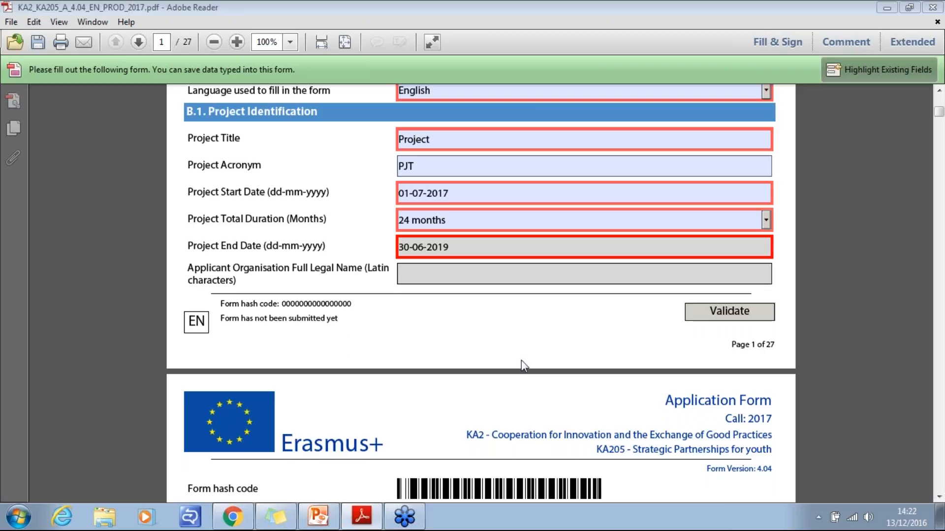
left_click(939, 497)
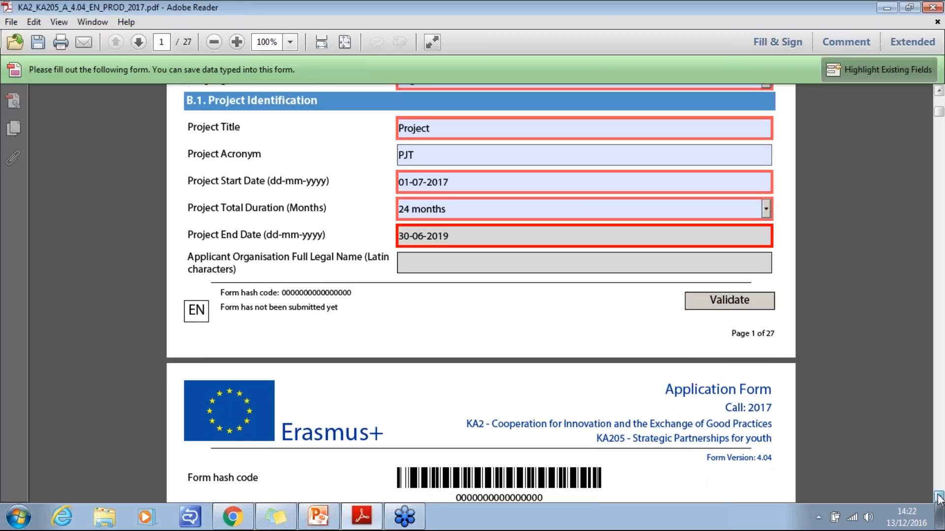
scroll(939, 497, "down", 6)
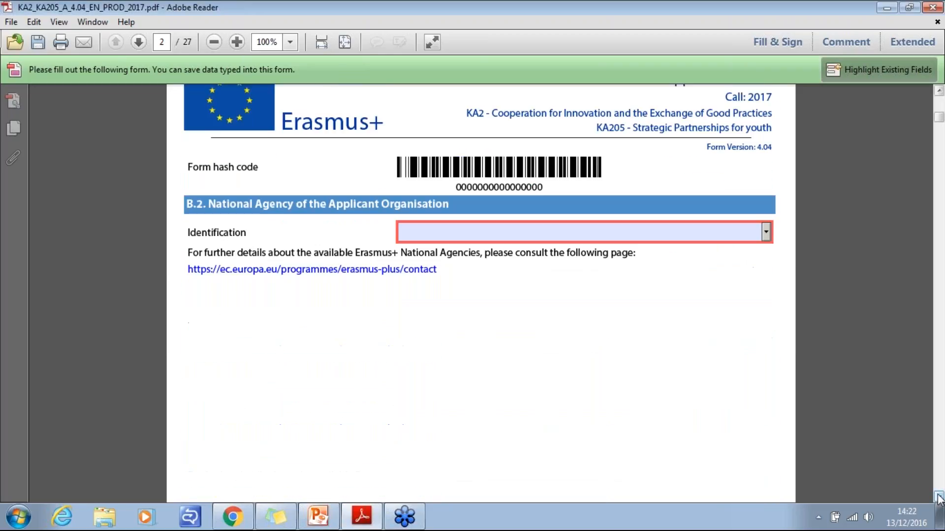
scroll(939, 497, "down", 1)
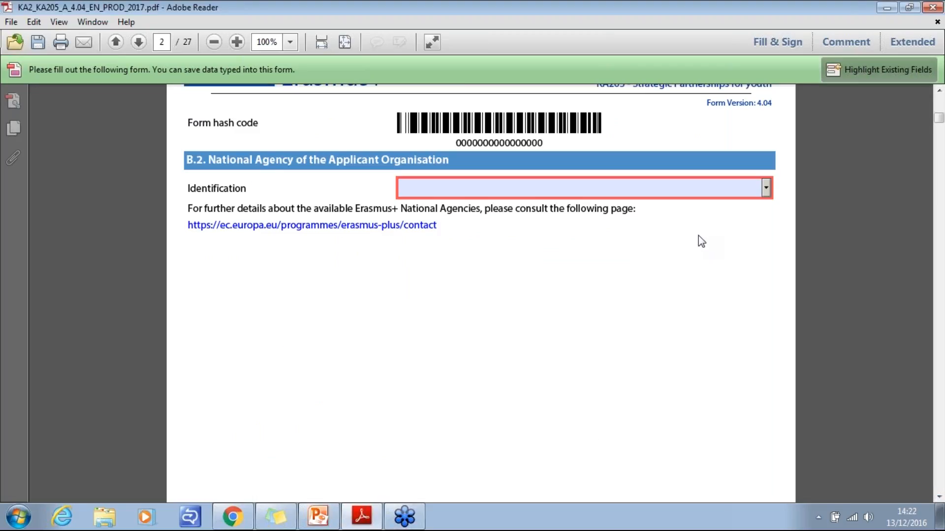
left_click(767, 190)
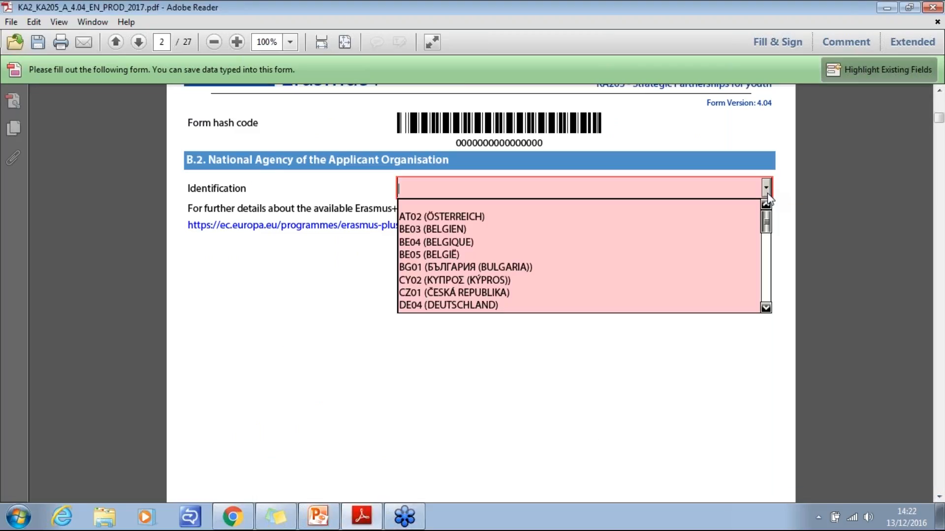
left_click_drag(769, 227, 768, 299)
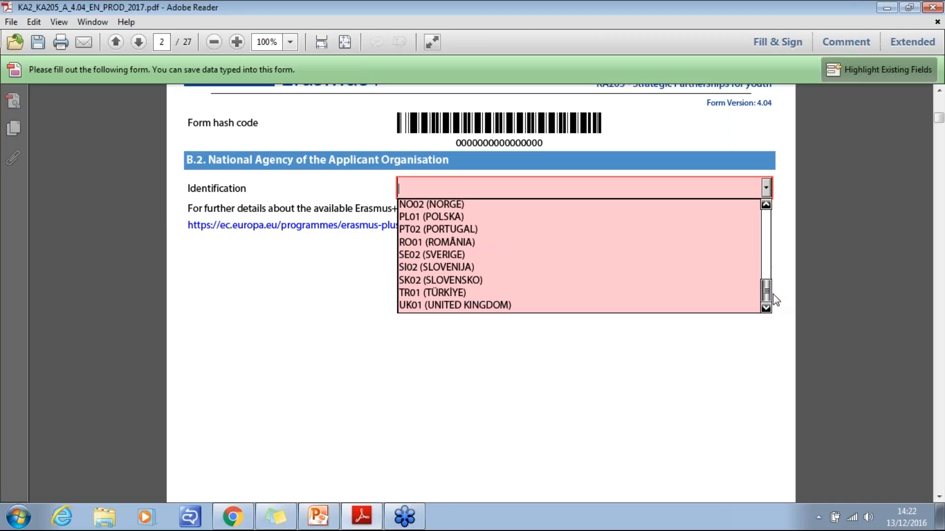
left_click(524, 306)
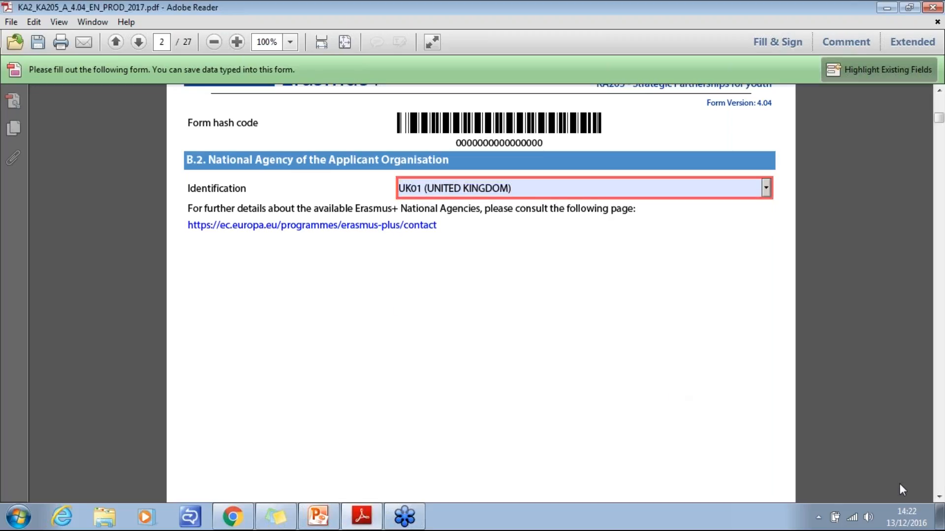
- In section C, set the most relevant priority to "HORIZONTAL: Achievement of relevant and high quality skills and competences"
left_click(939, 498)
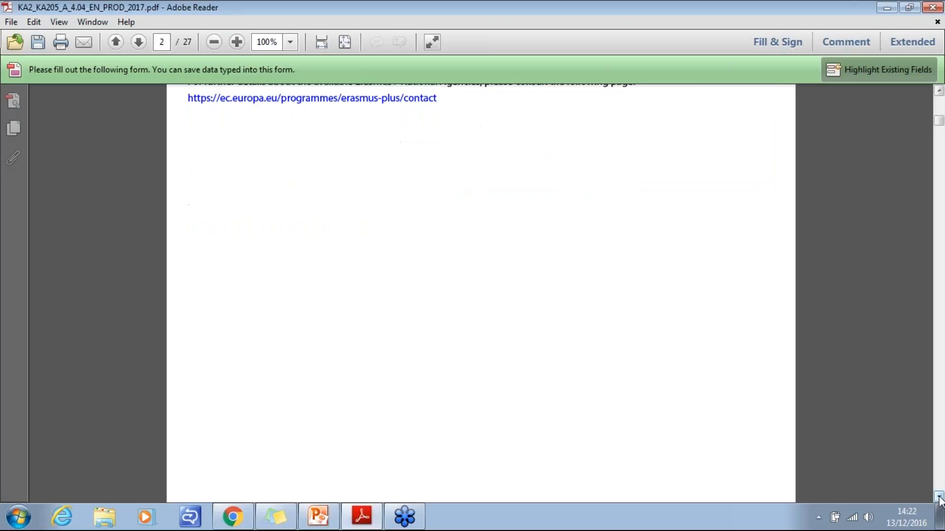
left_click_drag(939, 498, 939, 497)
left_click(939, 497)
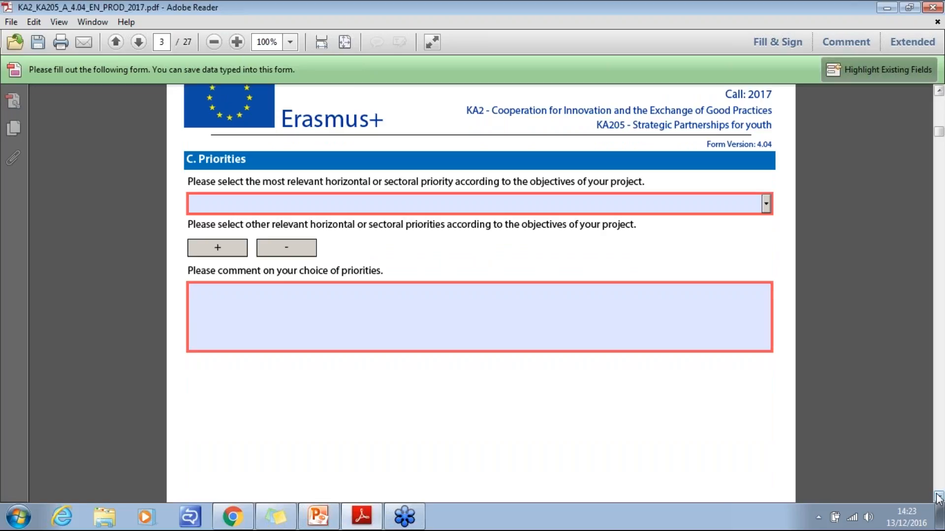
left_click(766, 204)
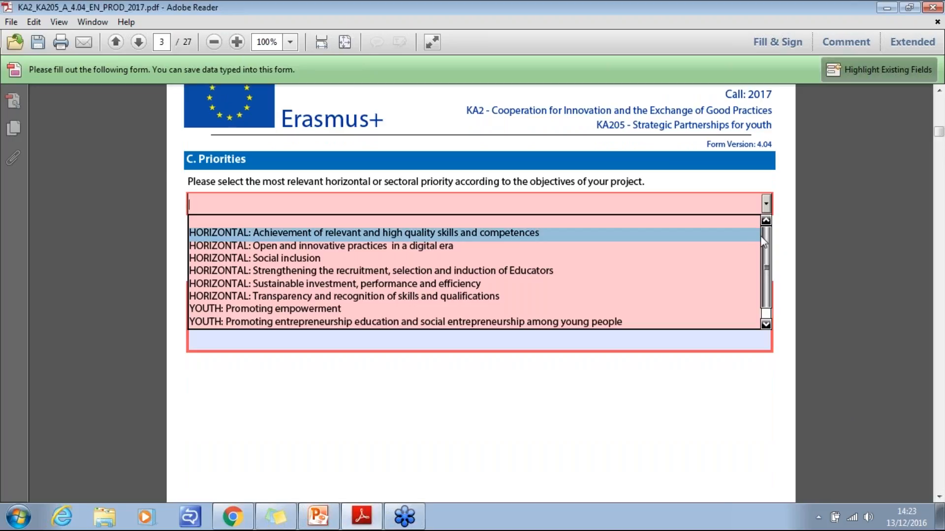
left_click_drag(763, 243, 770, 271)
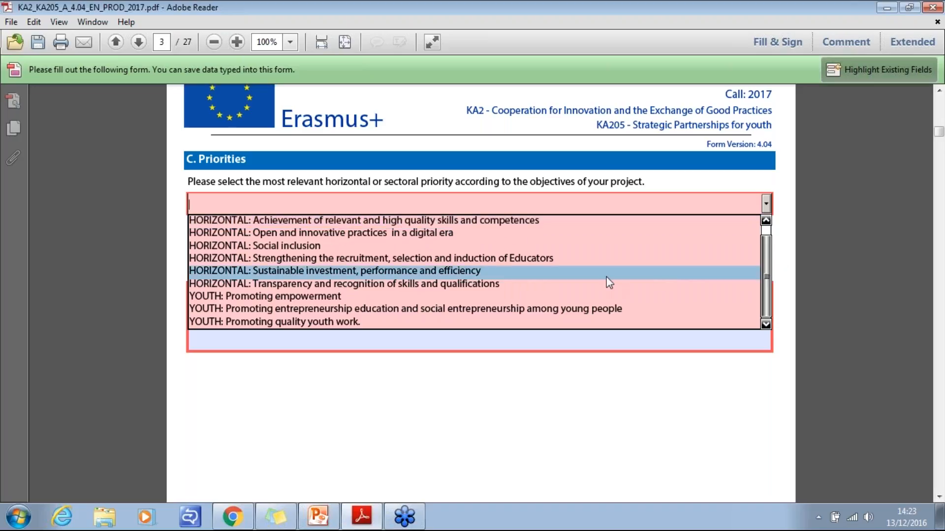
left_click(406, 223)
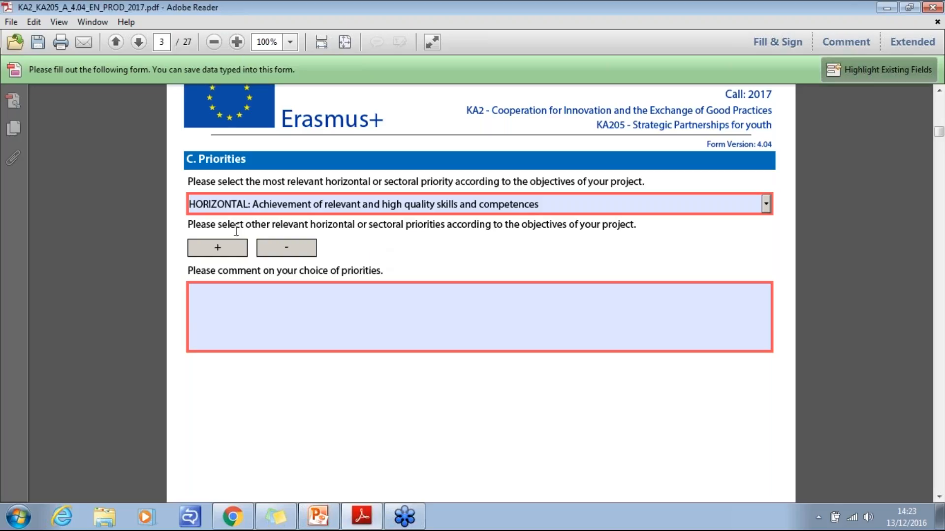
- Add another relevant priority and set it to "YOUTH: Promoting entrepreneurship education and social entrepreneurship among young people"
left_click(212, 253)
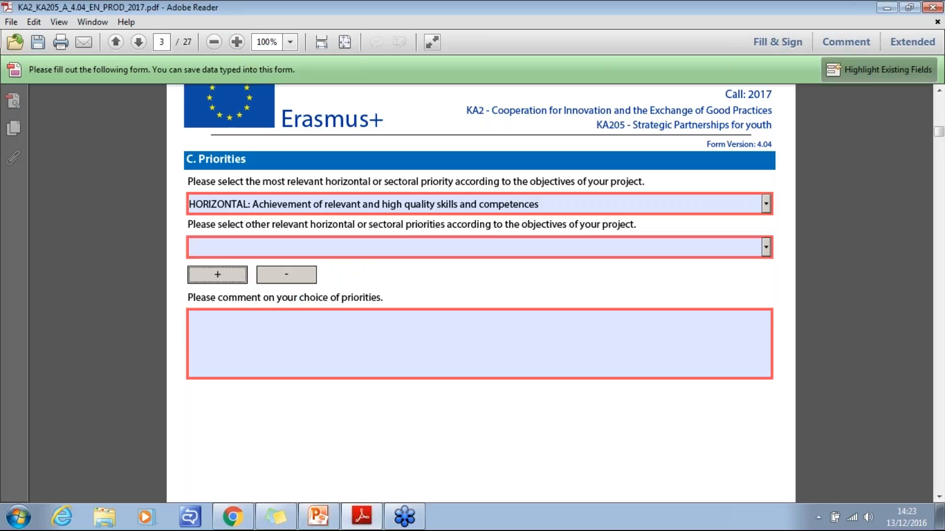
left_click(766, 248)
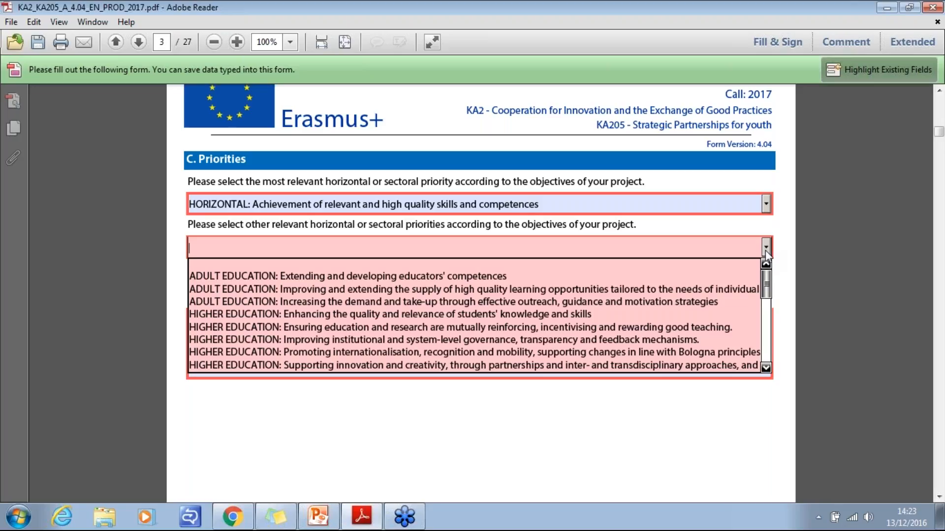
left_click_drag(766, 277, 768, 332)
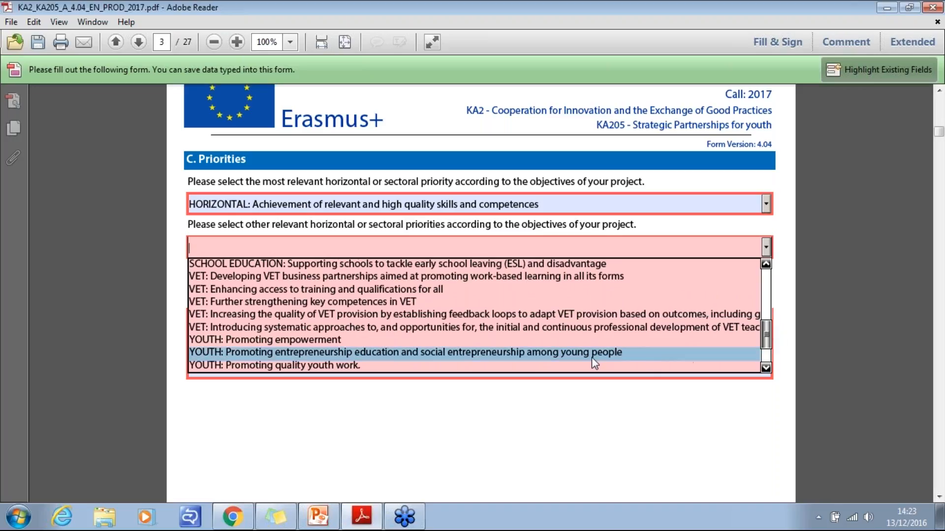
left_click(406, 352)
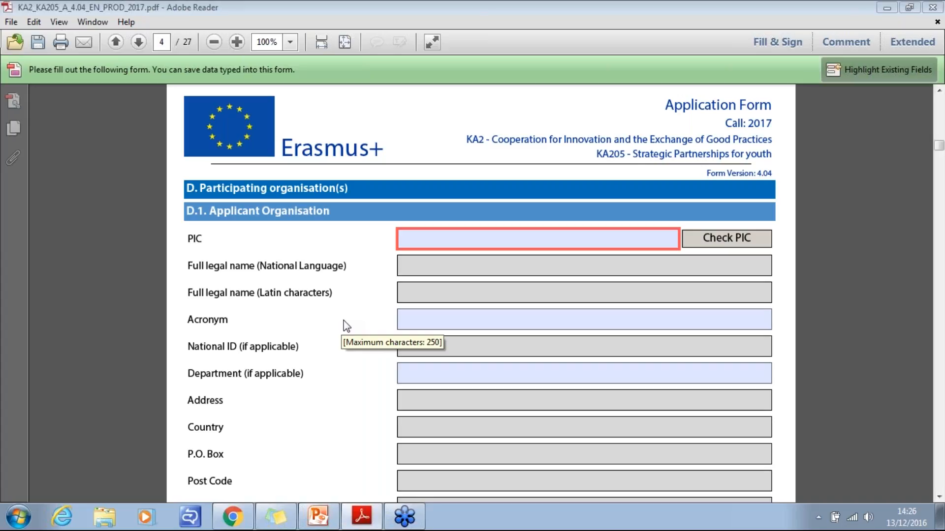
- Enter the applicant organisation's PIC in section D.1 and check it to load the organisation's details
left_click(435, 244)
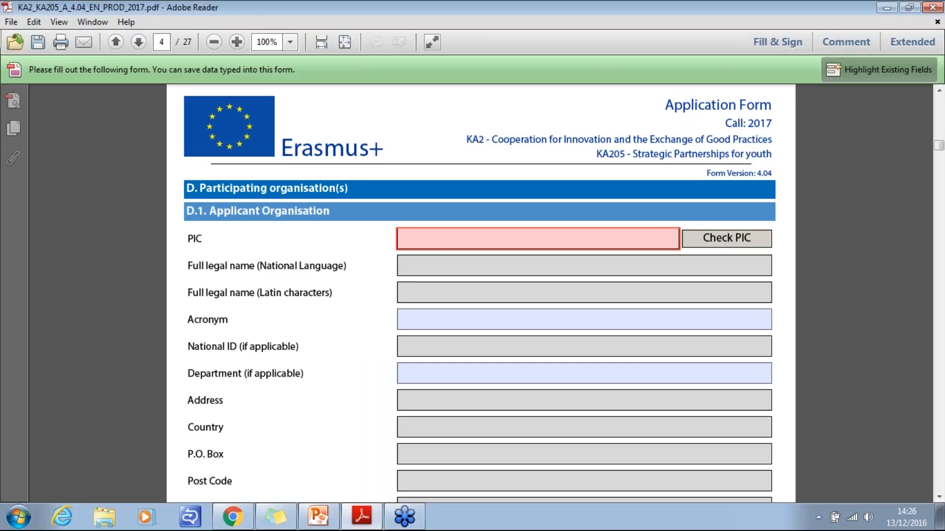
type("949701296")
left_click(706, 246)
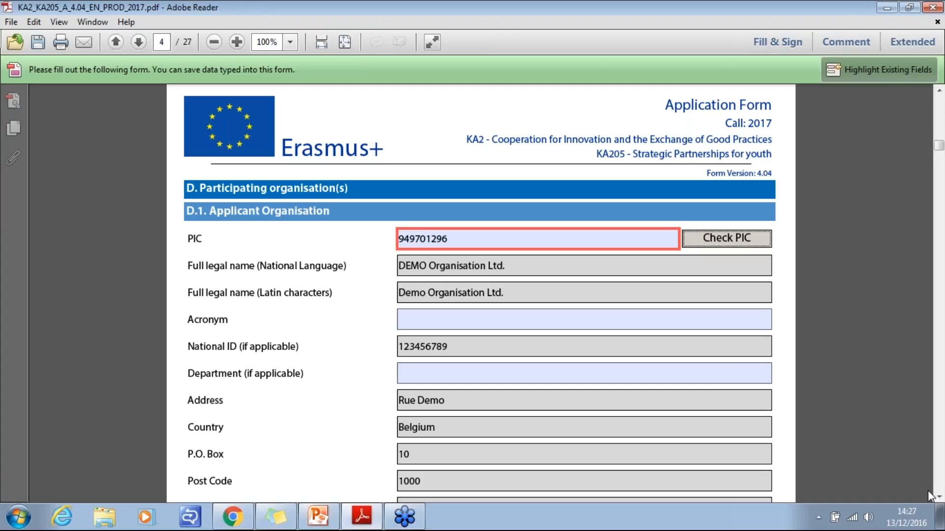
- Set the applicant's Type of Organisation in section D.1.1 to "Non-Profit making cultural organizations"
left_click(939, 497)
left_click(939, 497)
left_click(939, 497)
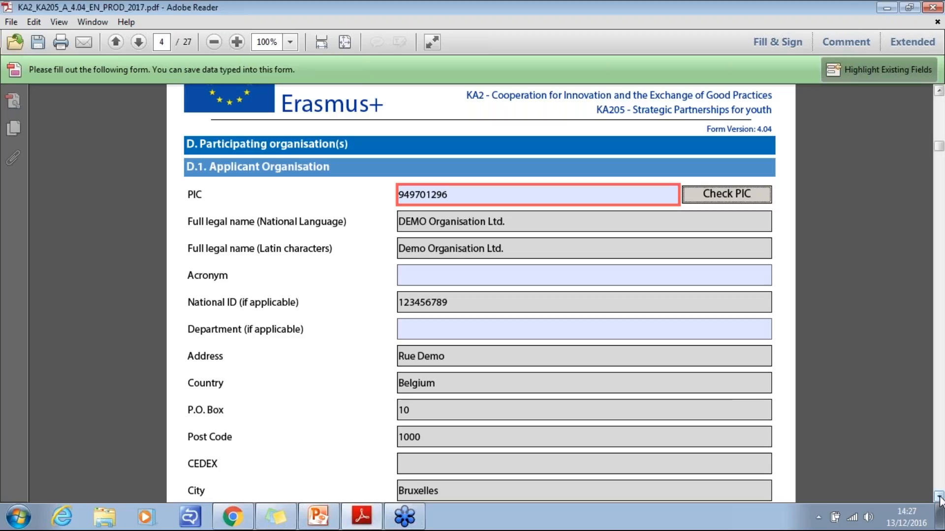
left_click(939, 498)
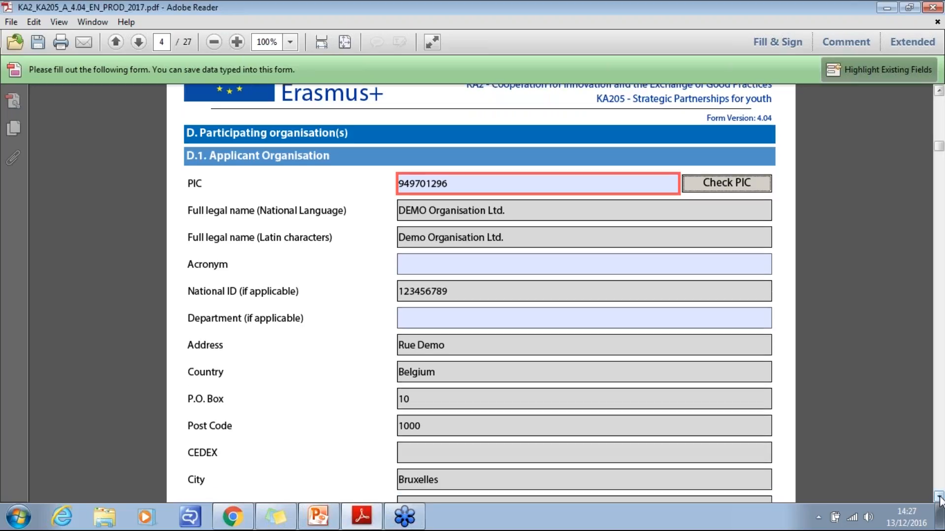
left_click_drag(939, 498, 938, 498)
left_click(939, 498)
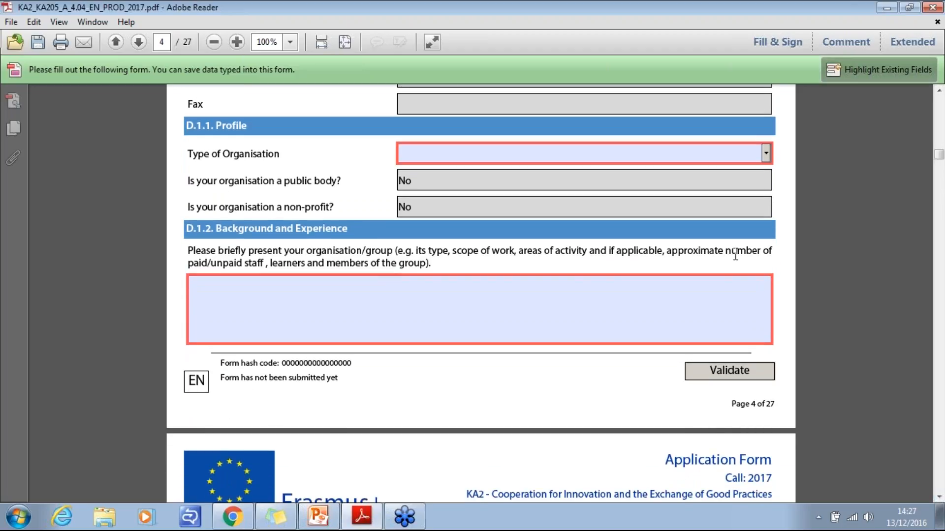
left_click(767, 154)
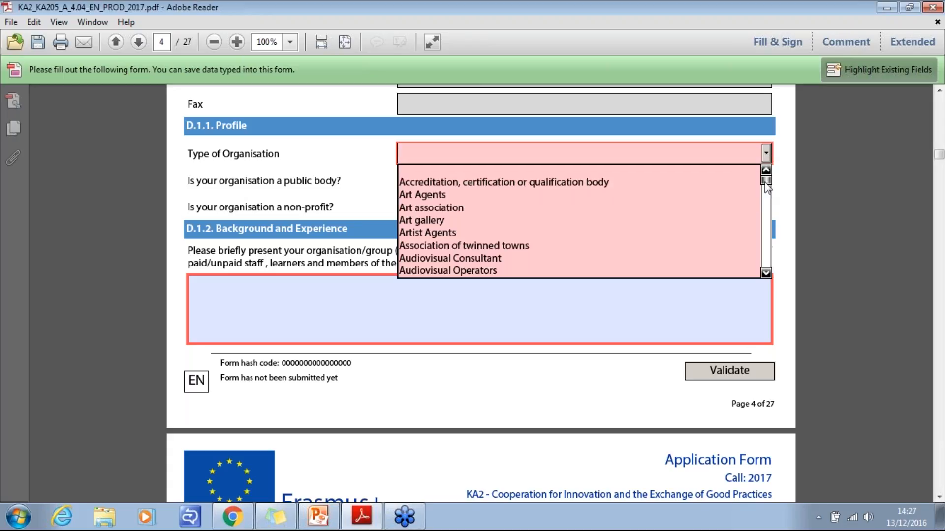
left_click_drag(766, 187, 767, 230)
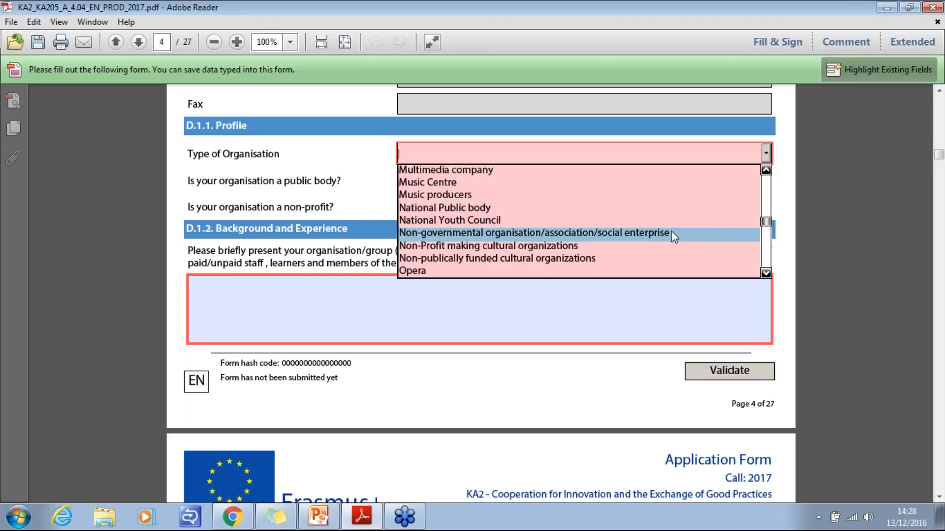
left_click(648, 246)
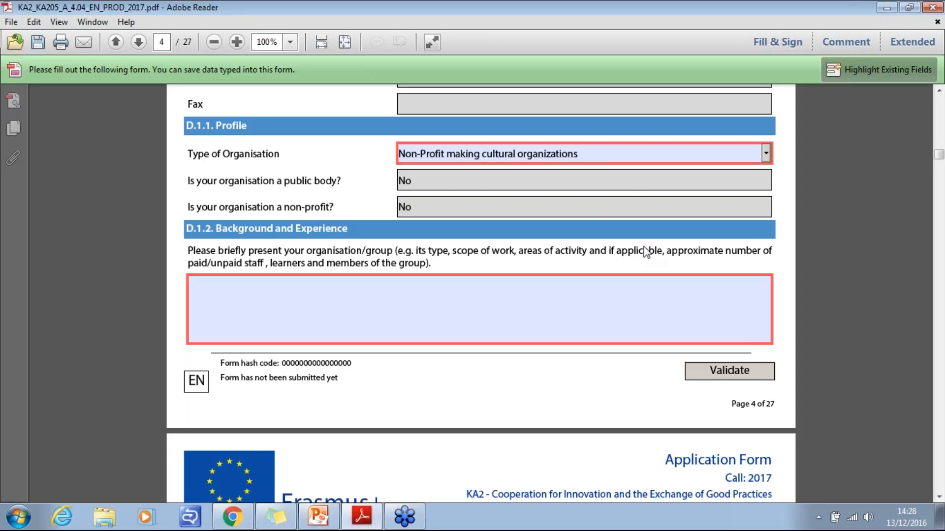
- Answer Yes to having participated in a European Union granted project in the 3 years preceding this application
left_click(937, 497)
left_click(937, 497)
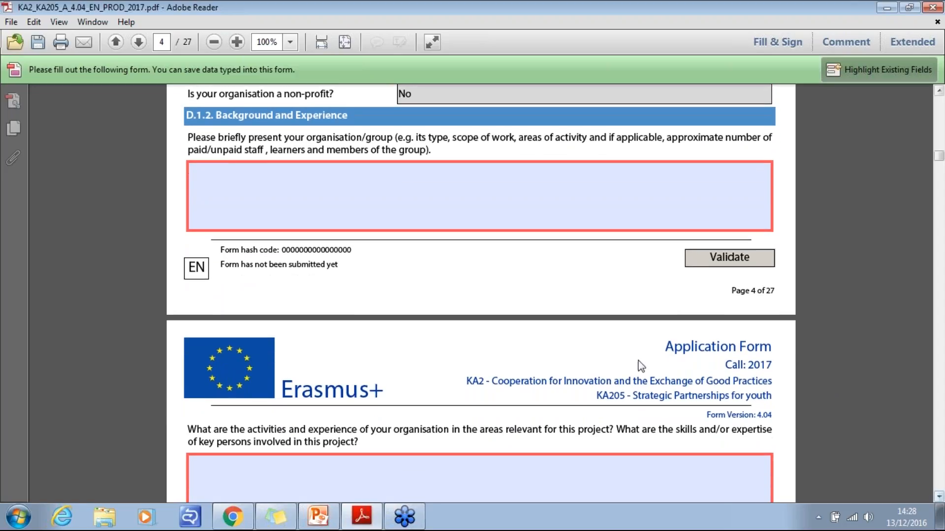
left_click(357, 200)
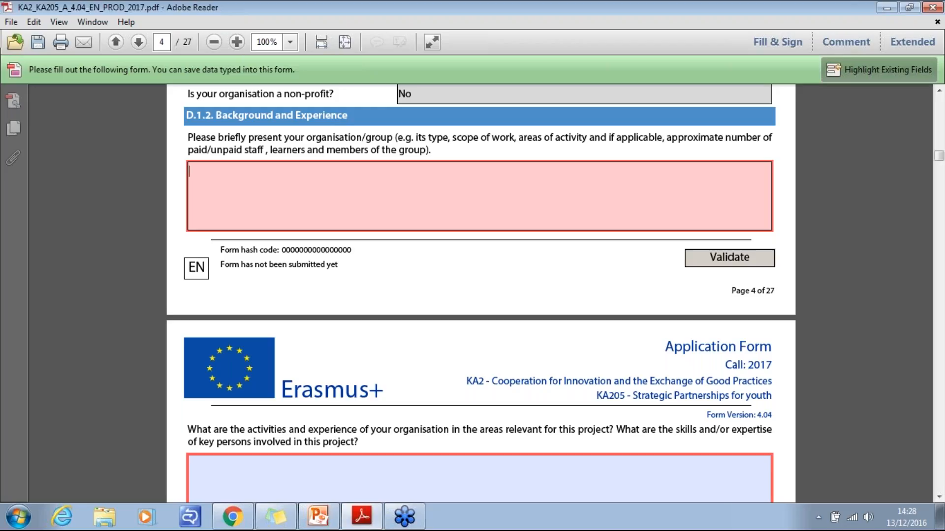
left_click(937, 498)
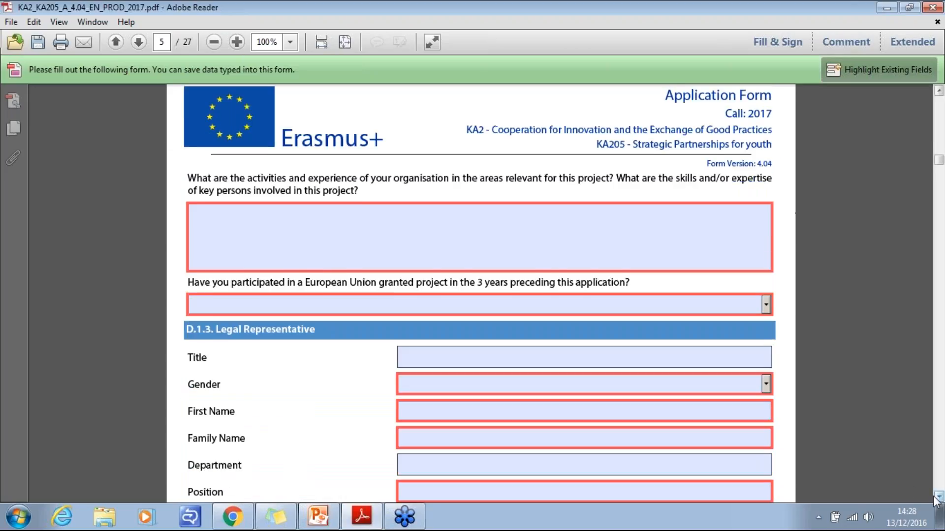
left_click(938, 498)
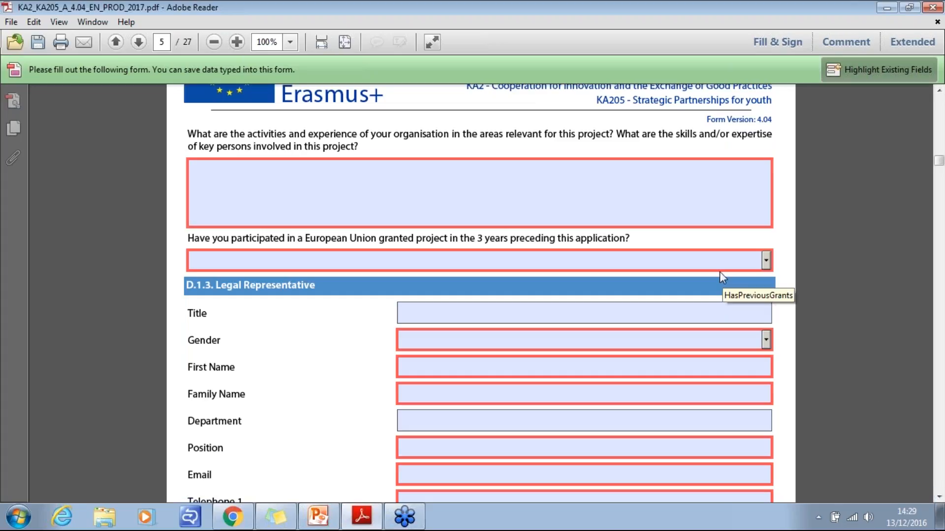
left_click(675, 263)
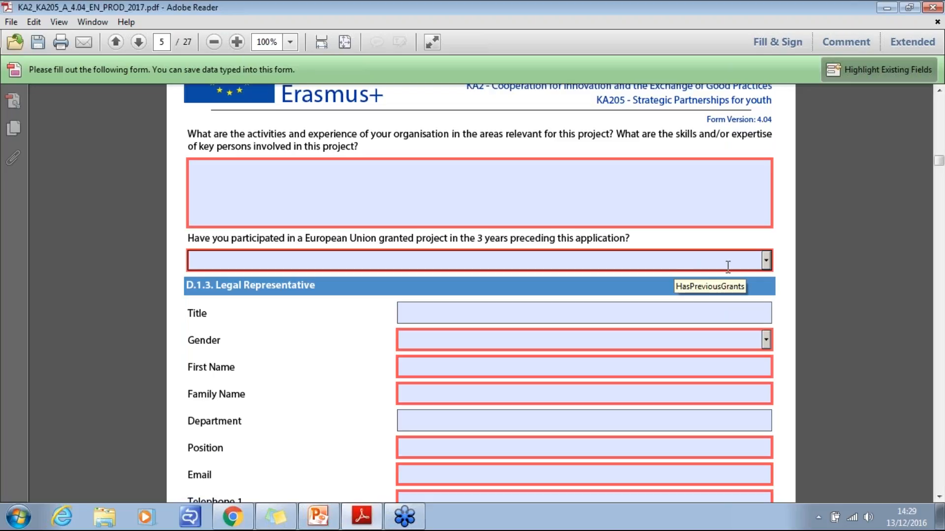
left_click(767, 259)
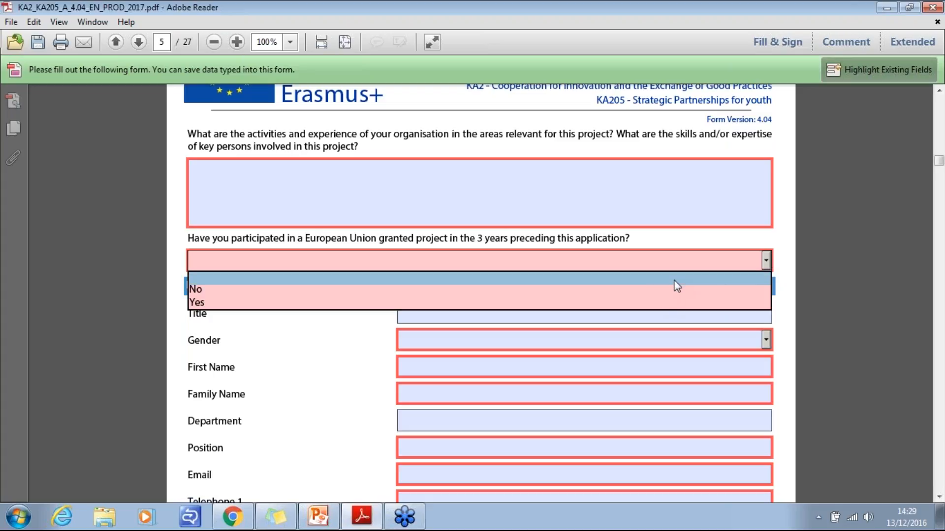
left_click(611, 304)
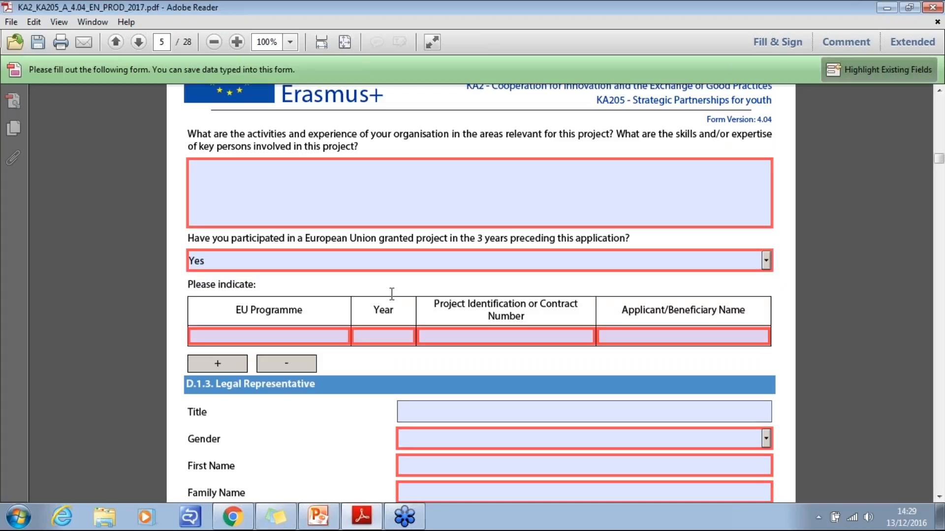
- Enter "Erasmus+" as the EU Programme in the first row of the previous grants table
left_click(243, 334)
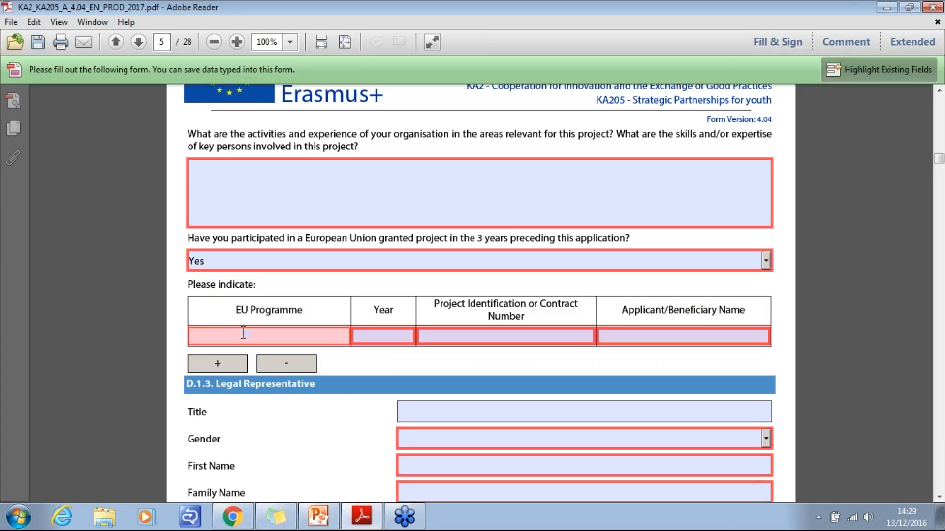
type("eRASM")
key("BackSpace")
key("BackSpace")
key("BackSpace")
key("BackSpace")
key("BackSpace")
type("Erasmus+")
- Add a further contact person for the applicant organisation after section D.1.4 and look over its fields
left_click(939, 497)
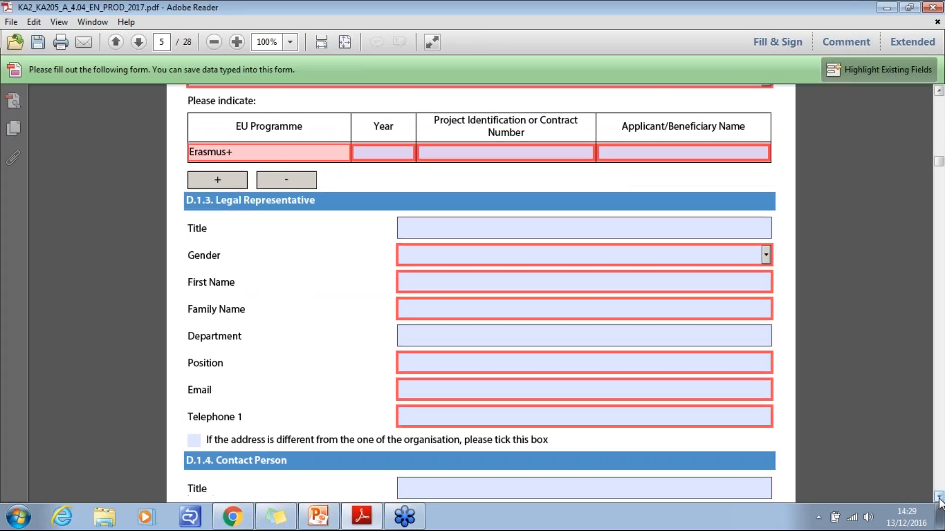
left_click(939, 499)
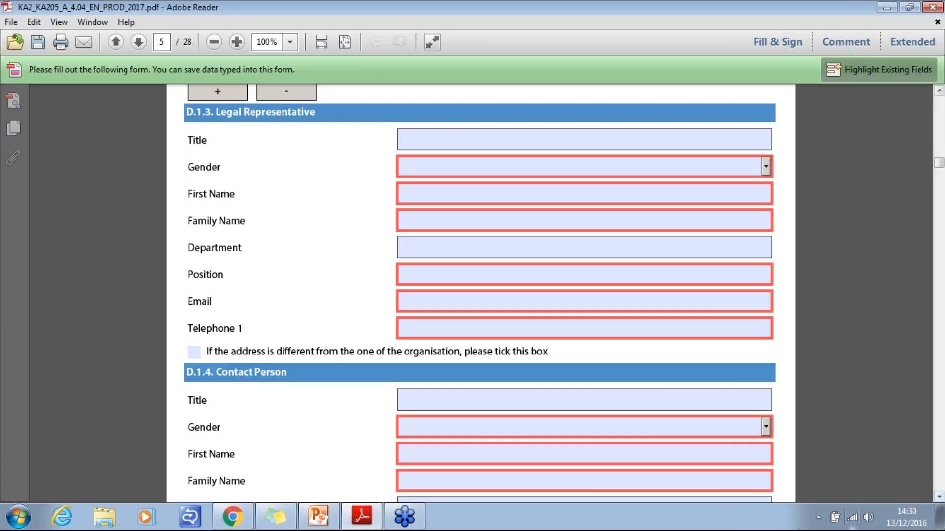
left_click(939, 498)
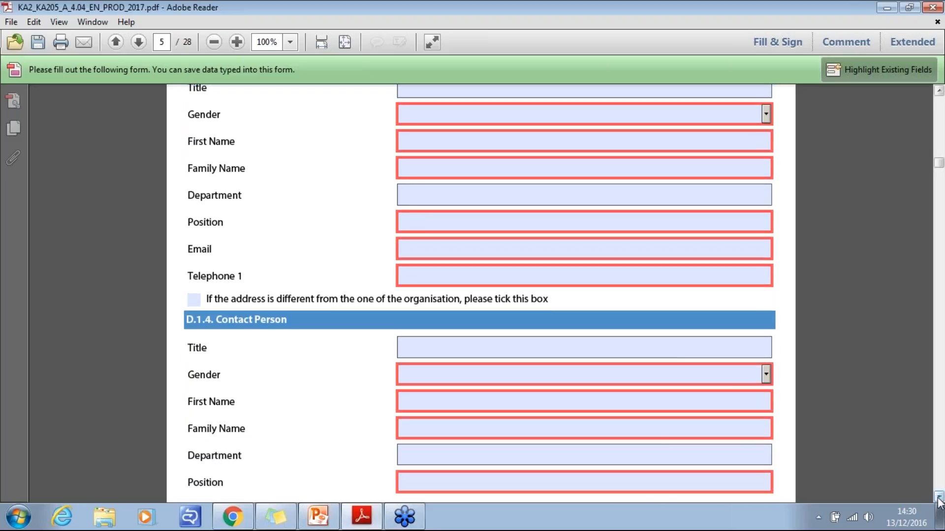
scroll(938, 499, "down", 3)
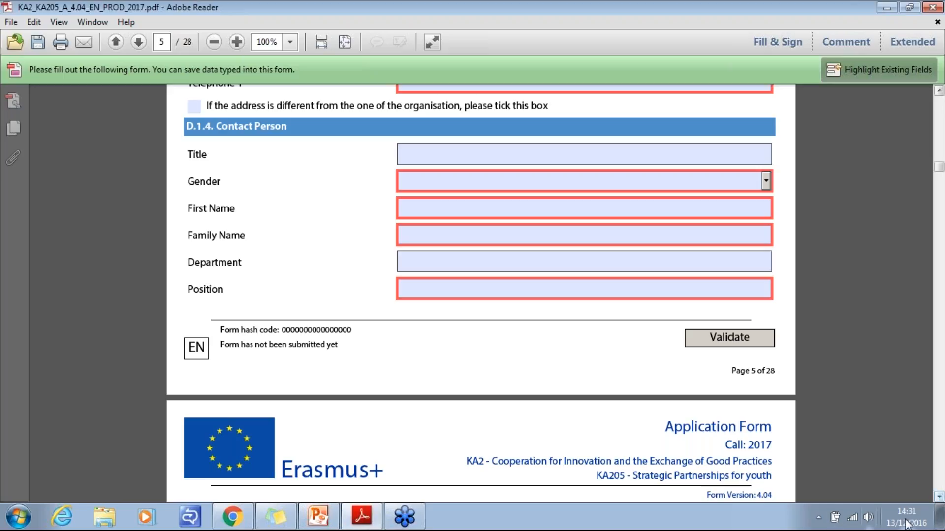
left_click(939, 497)
left_click(939, 498)
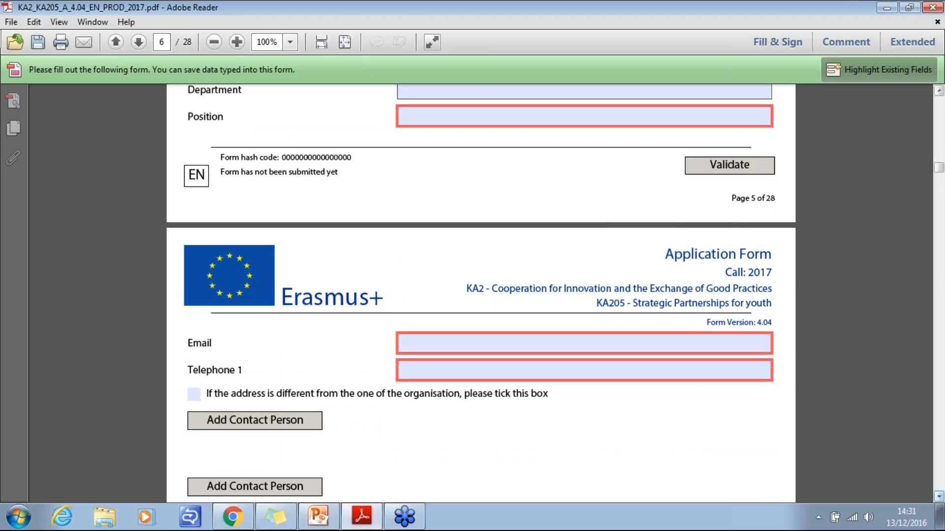
left_click(940, 498)
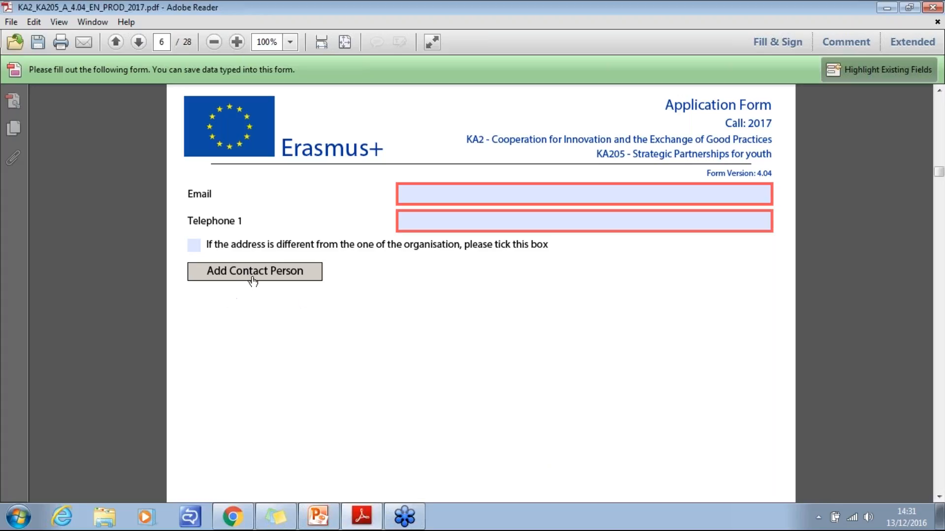
left_click(224, 277)
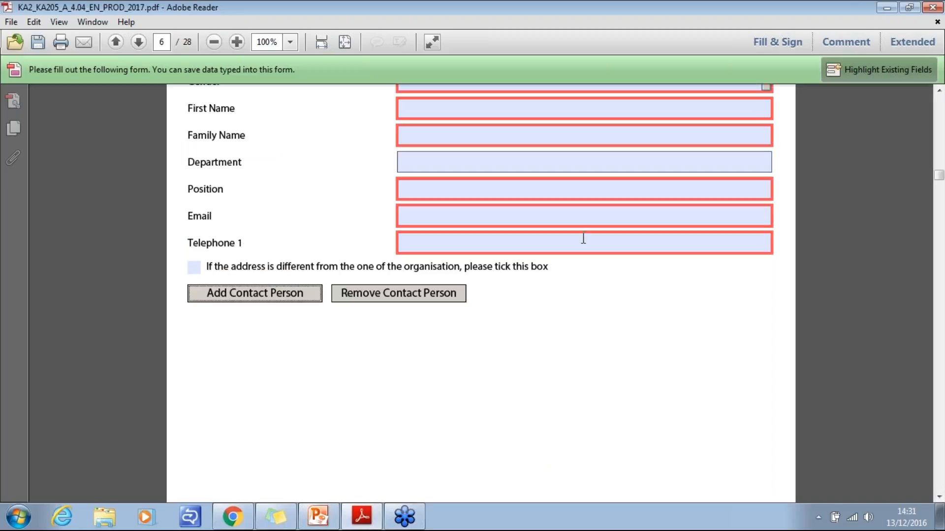
left_click(939, 91)
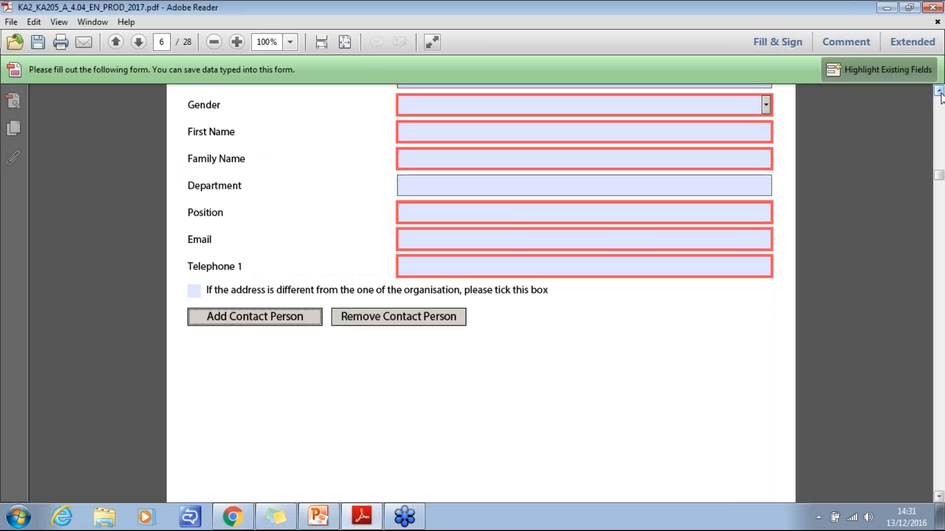
left_click(939, 91)
left_click(940, 93)
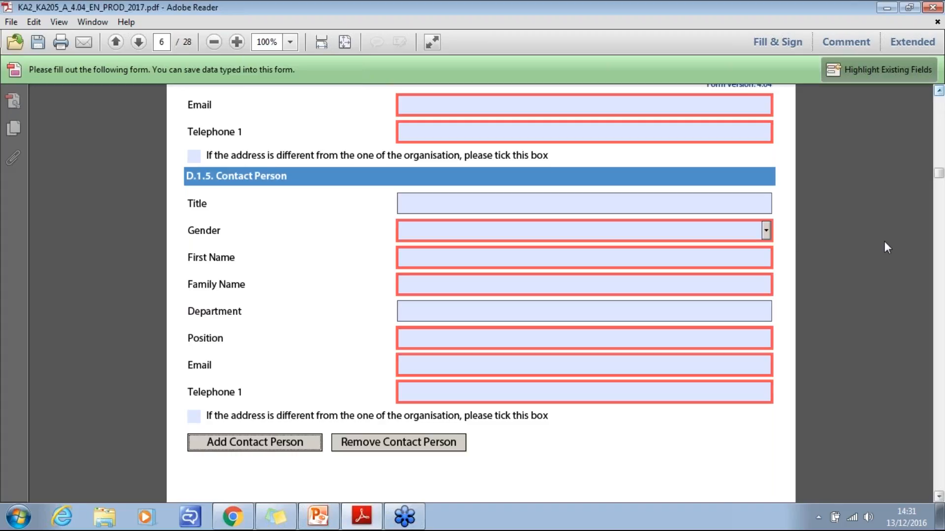
left_click(938, 498)
scroll(938, 500, "down", 15)
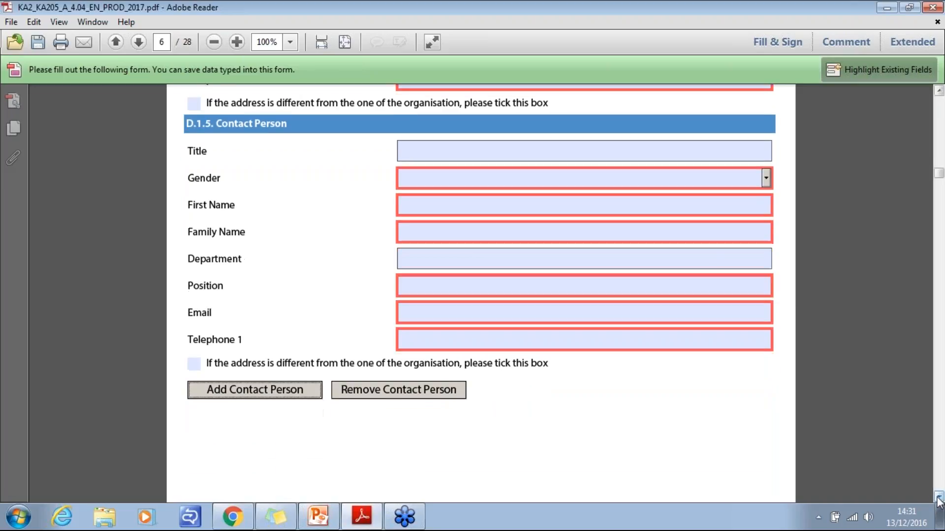
- Review the partner organisation identification fields in section D.2, from PIC through the address and contact details
scroll(938, 500, "down", 10)
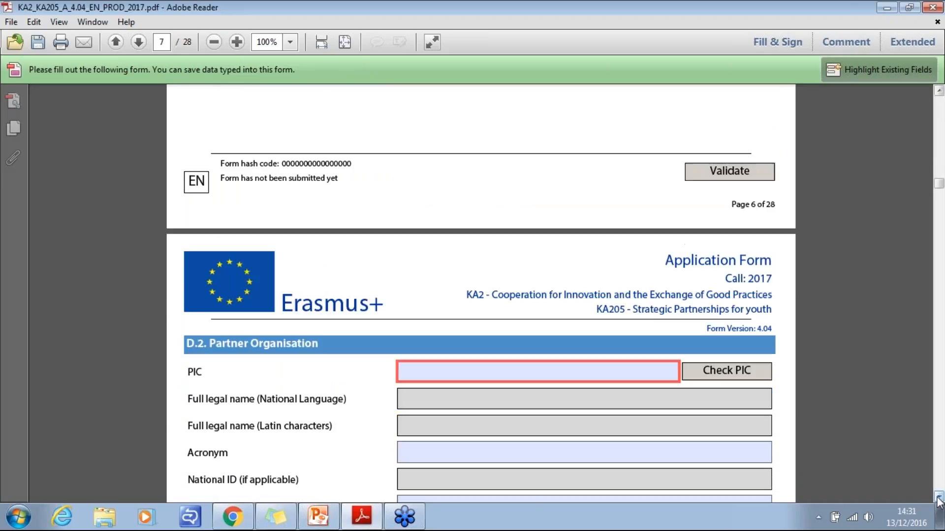
scroll(938, 499, "down", 1)
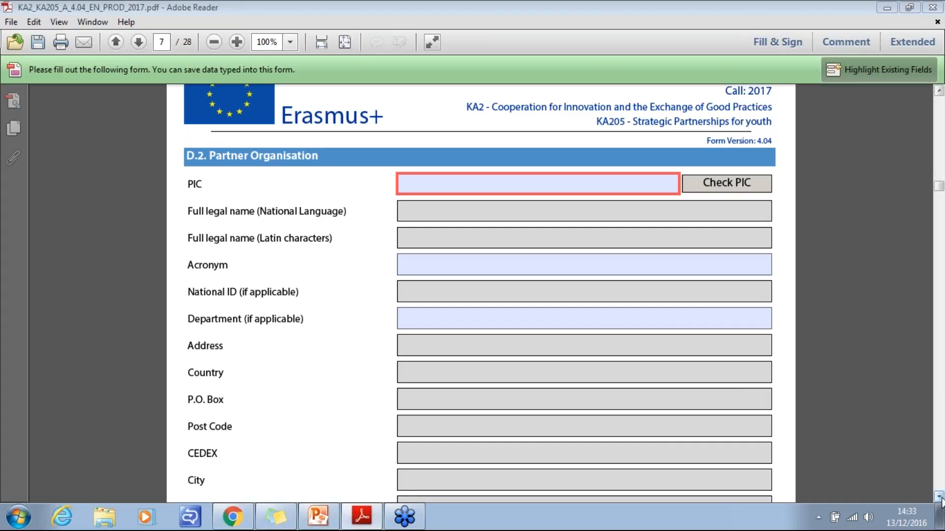
scroll(940, 499, "down", 6)
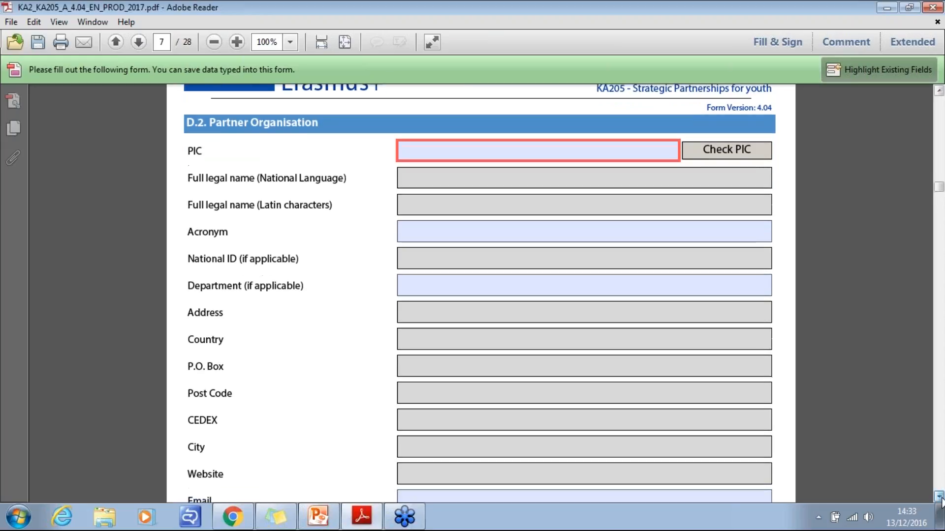
scroll(940, 499, "down", 1)
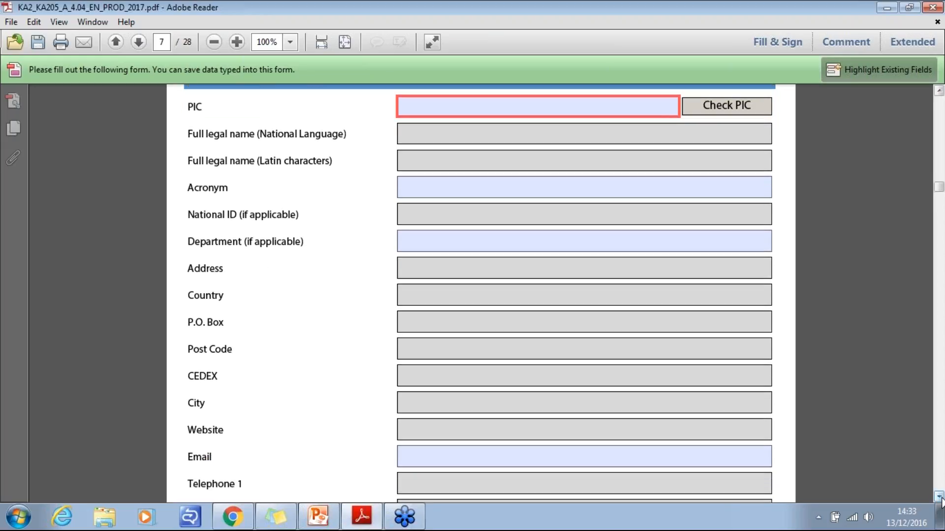
scroll(940, 499, "down", 3)
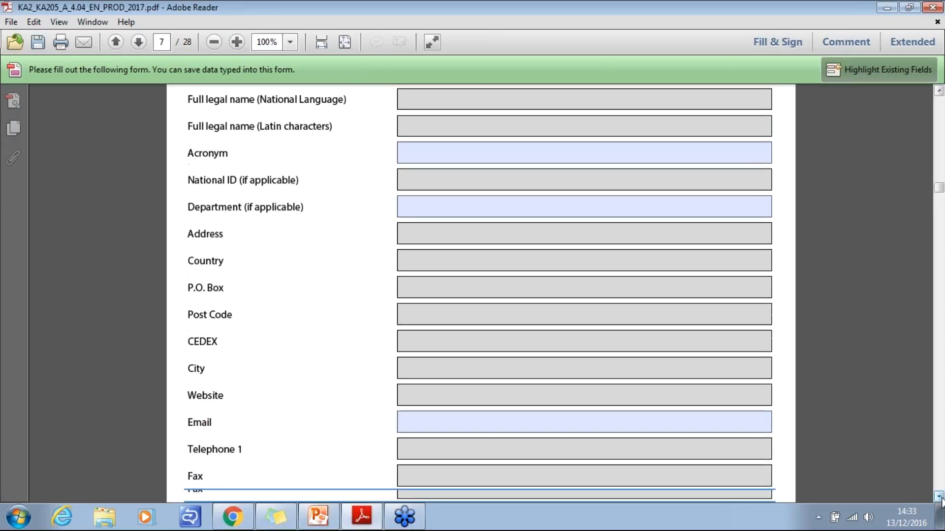
scroll(940, 499, "down", 20)
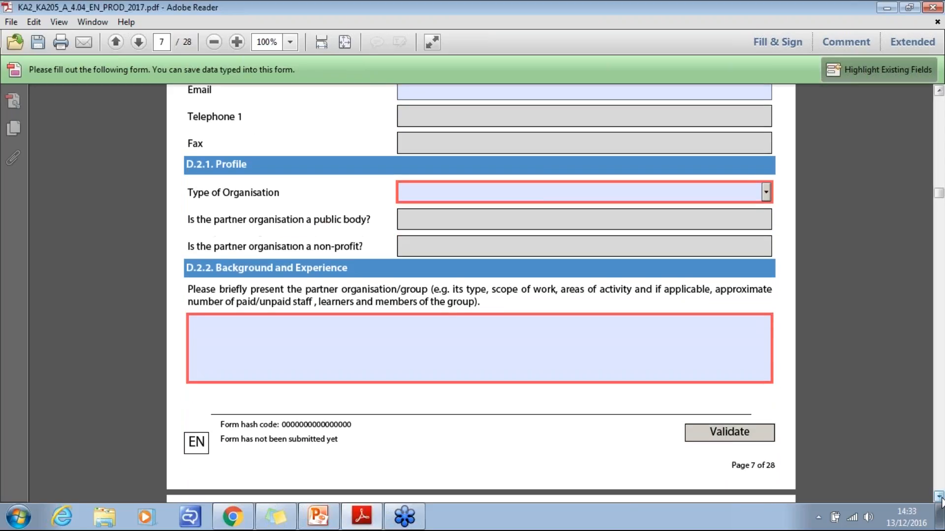
- Examine the partner organisation's Profile in D.2.1 and the Background and Experience questions in D.2.2
scroll(940, 500, "down", 2)
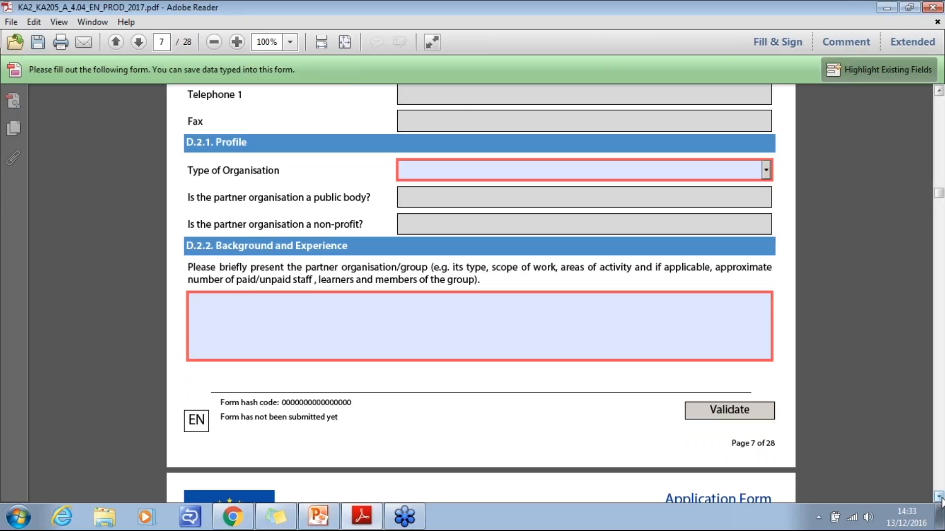
left_click(940, 497)
left_click(939, 497)
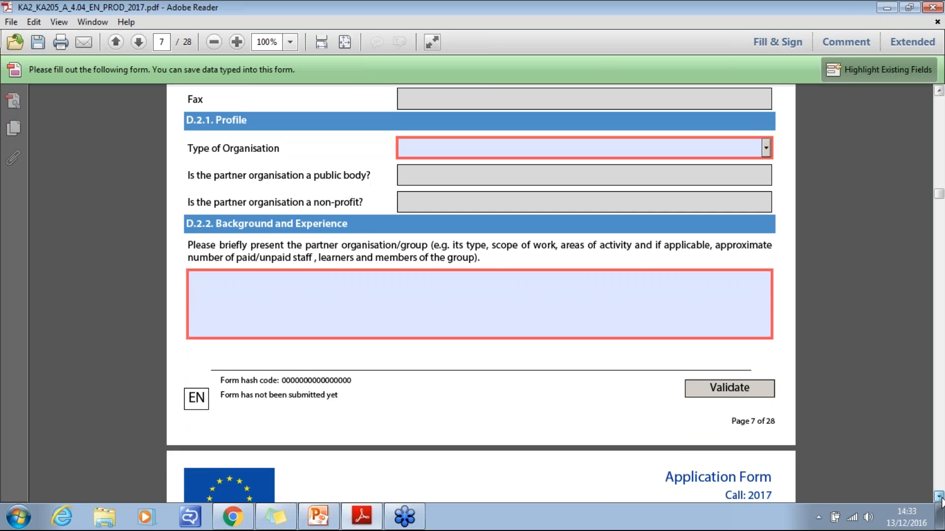
left_click(939, 498)
left_click(939, 498)
left_click(939, 498)
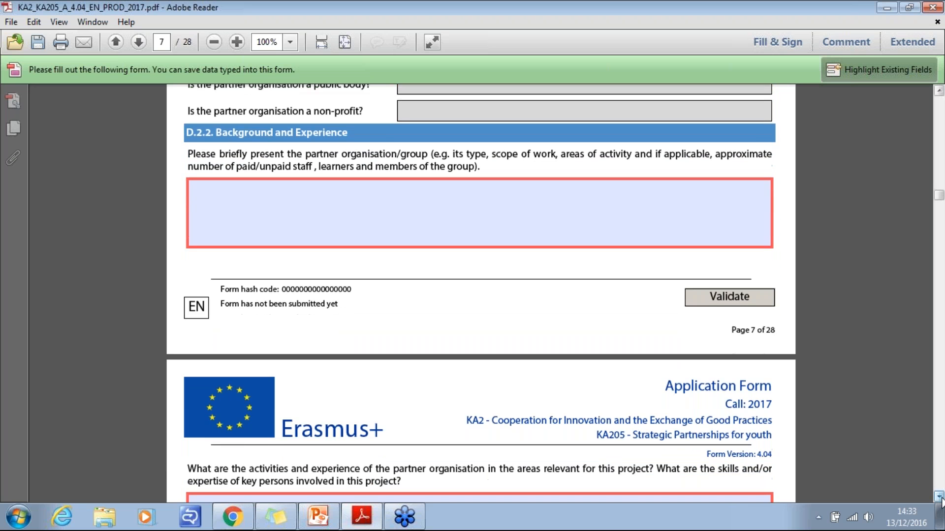
left_click(939, 497)
left_click(940, 498)
left_click(939, 497)
left_click(939, 497)
left_click(939, 497)
left_click(940, 497)
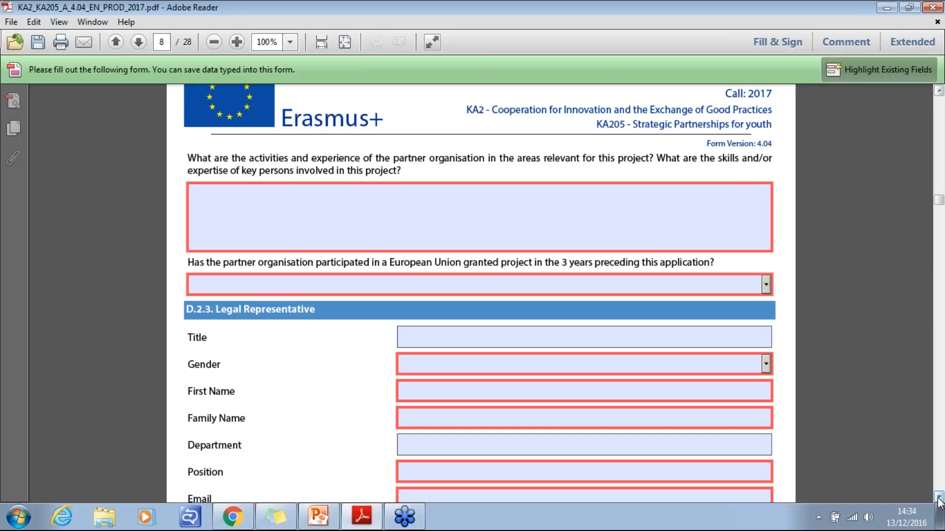
- Review the partner's Legal Representative fields in D.2.3 and Contact Person fields in D.2.4
left_click(938, 498)
scroll(938, 497, "down", 5)
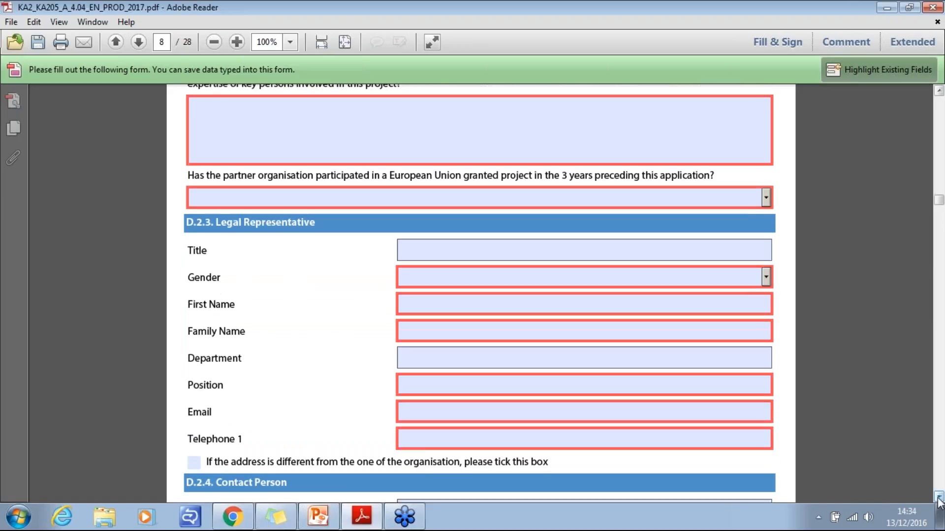
scroll(480, 295, "down", 2)
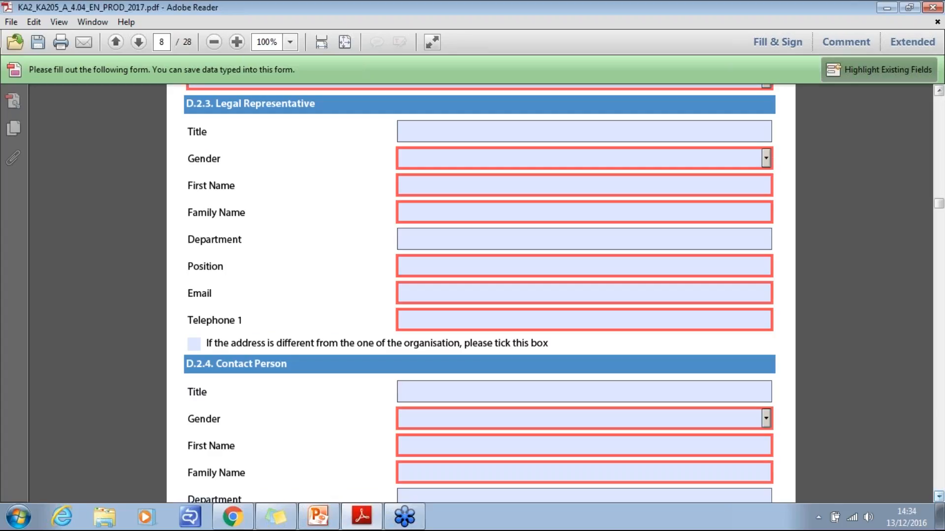
scroll(479, 294, "down", 1)
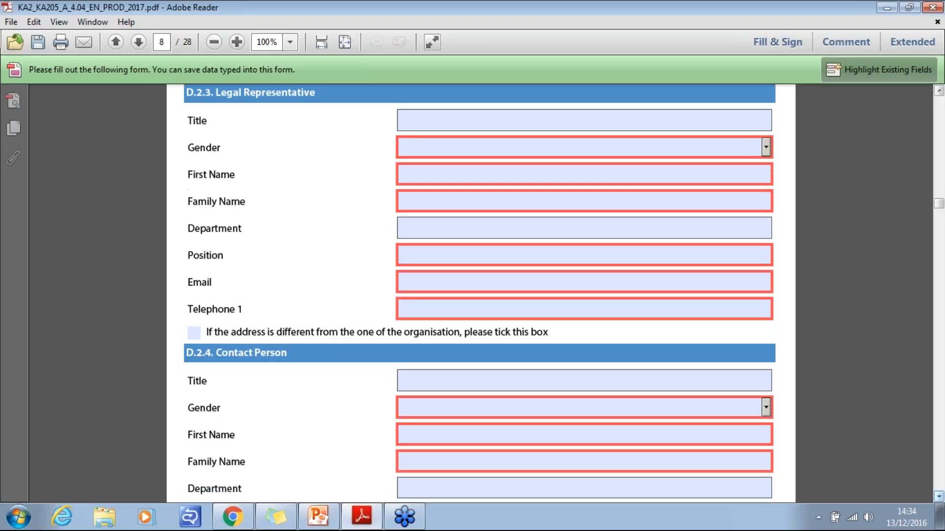
scroll(480, 295, "down", 10)
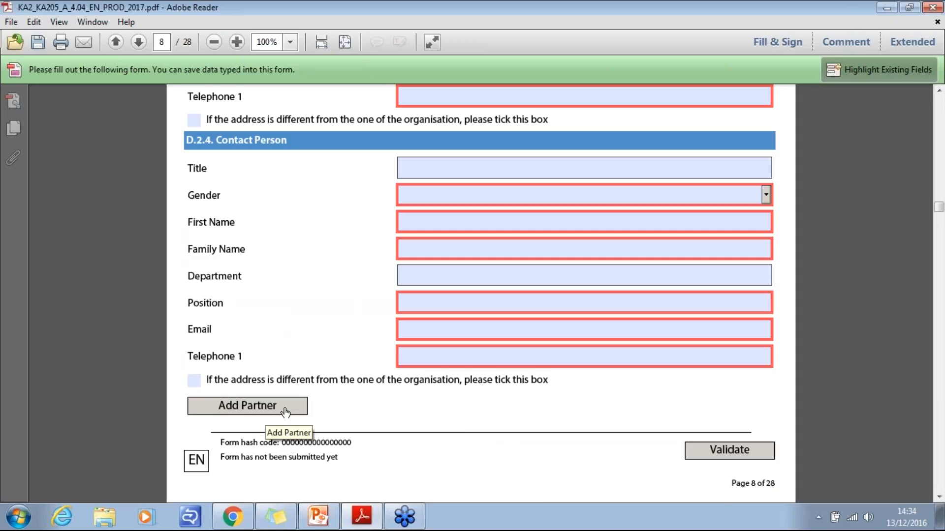
- Read the Associated Partners question in section D.3 and continue to the questions in section E, Description of the Project
left_click(939, 497)
left_click_drag(939, 497, 939, 497)
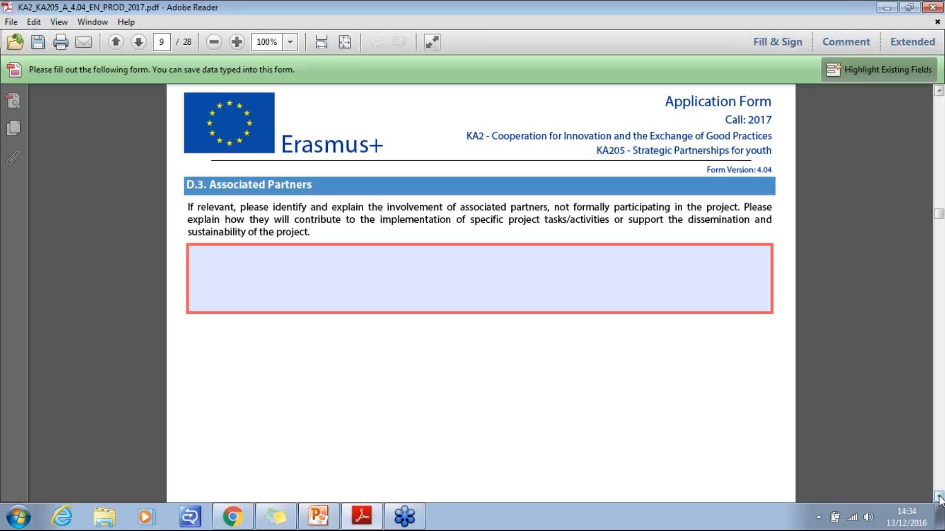
left_click(939, 497)
left_click(939, 497)
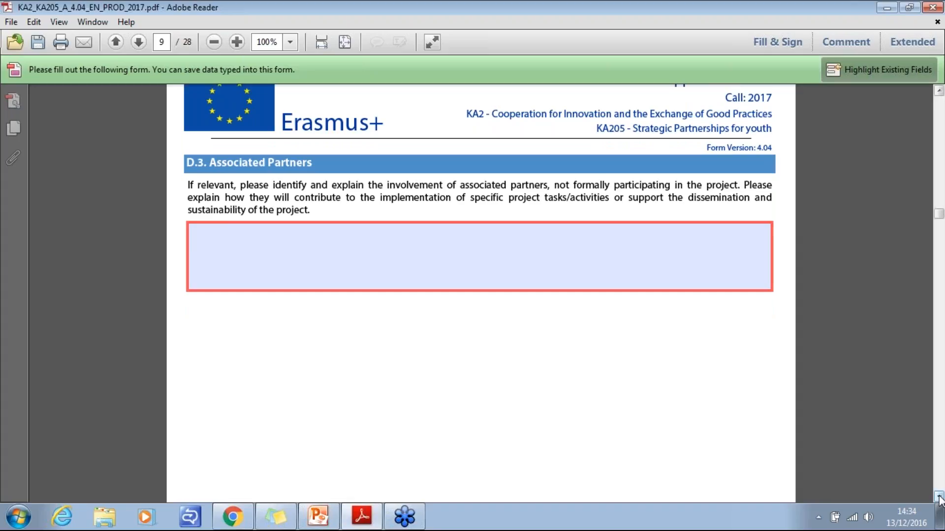
left_click(939, 498)
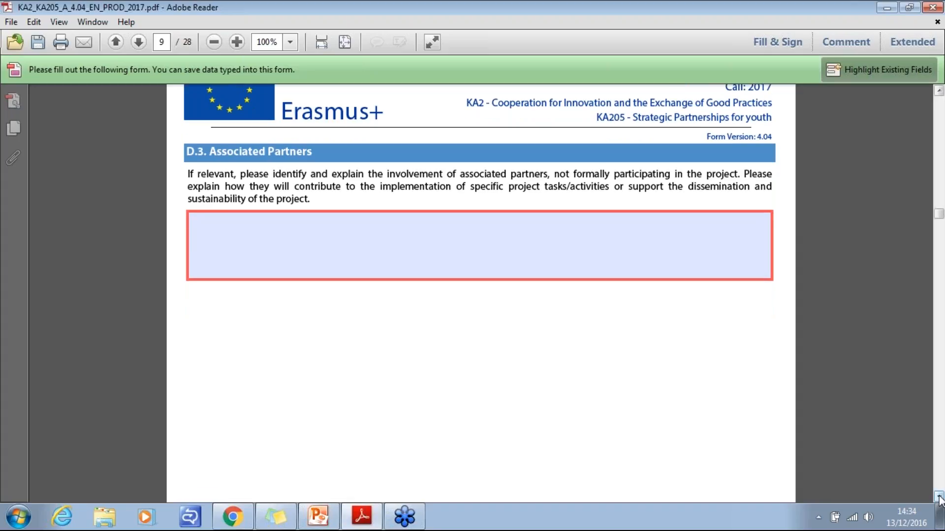
scroll(939, 498, "down", 10)
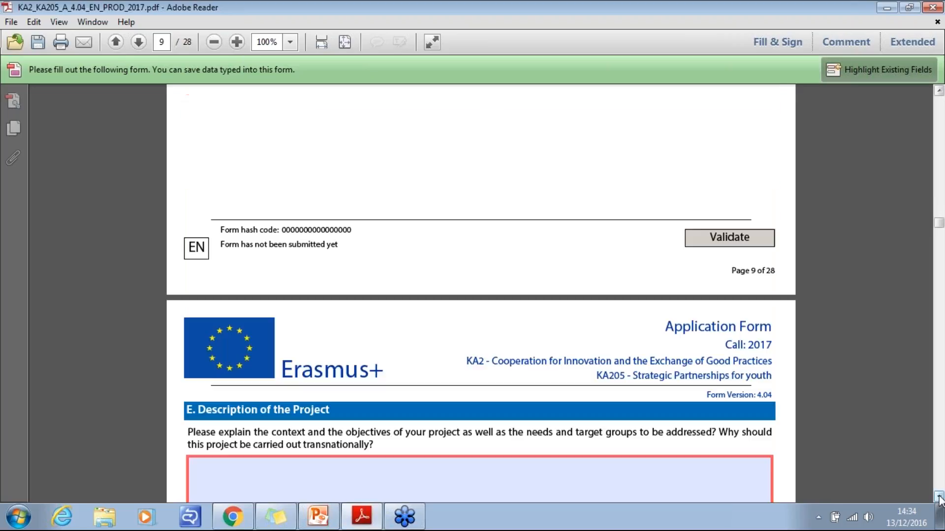
scroll(939, 498, "down", 5)
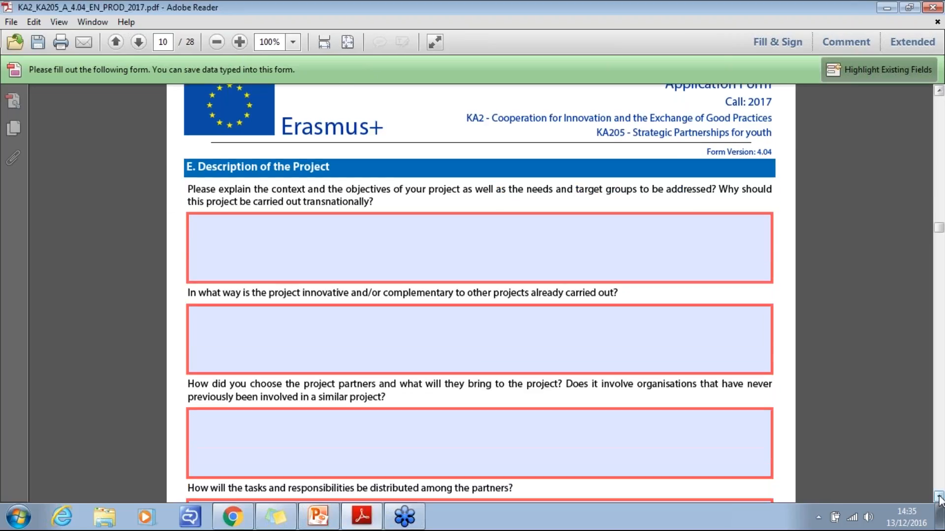
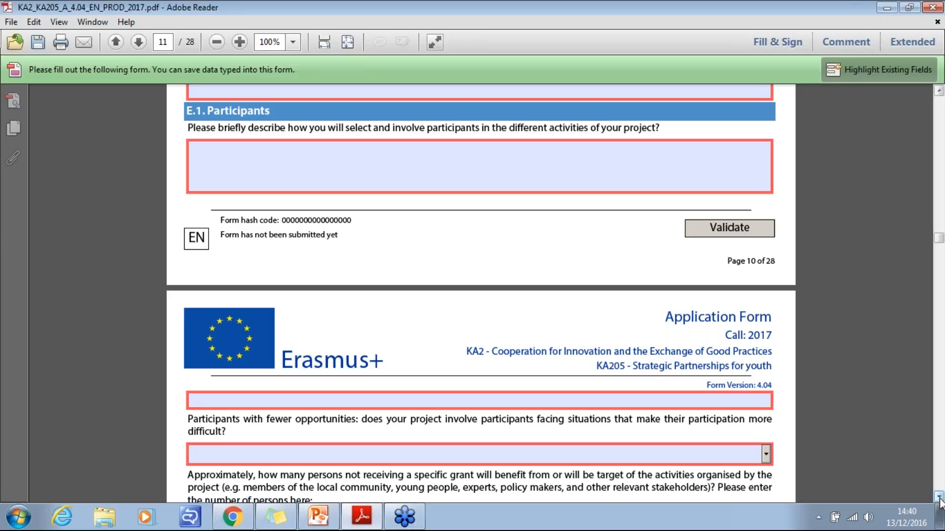
- Answer Yes in section E.1 to whether the project involves participants with fewer opportunities
left_click(939, 497)
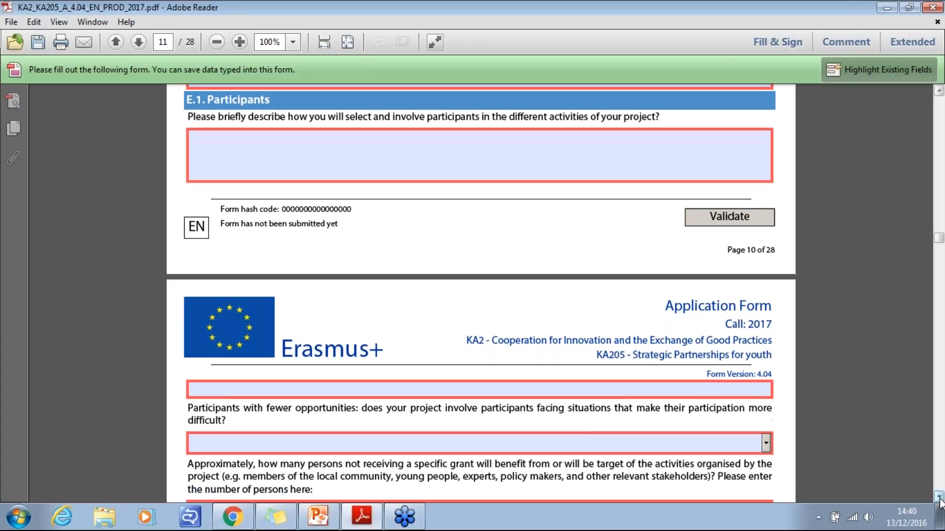
left_click(939, 497)
scroll(939, 497, "down", 5)
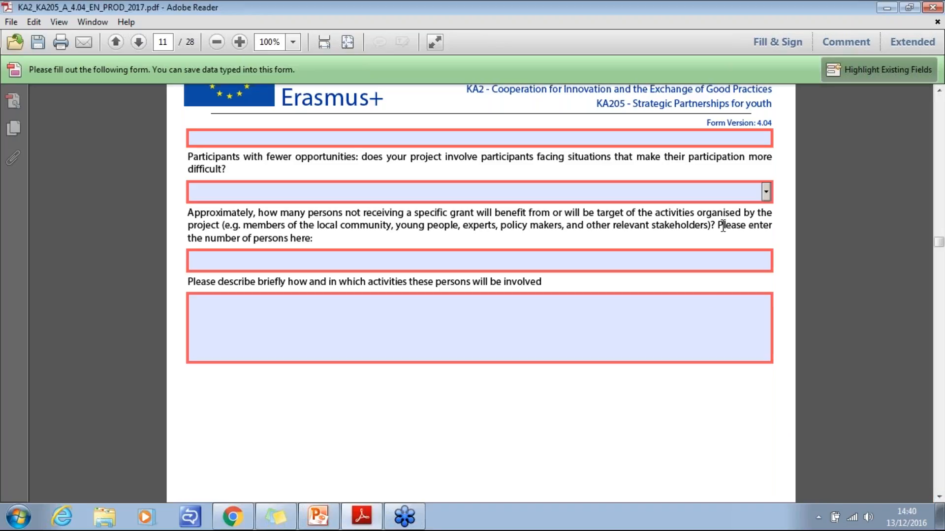
left_click(766, 193)
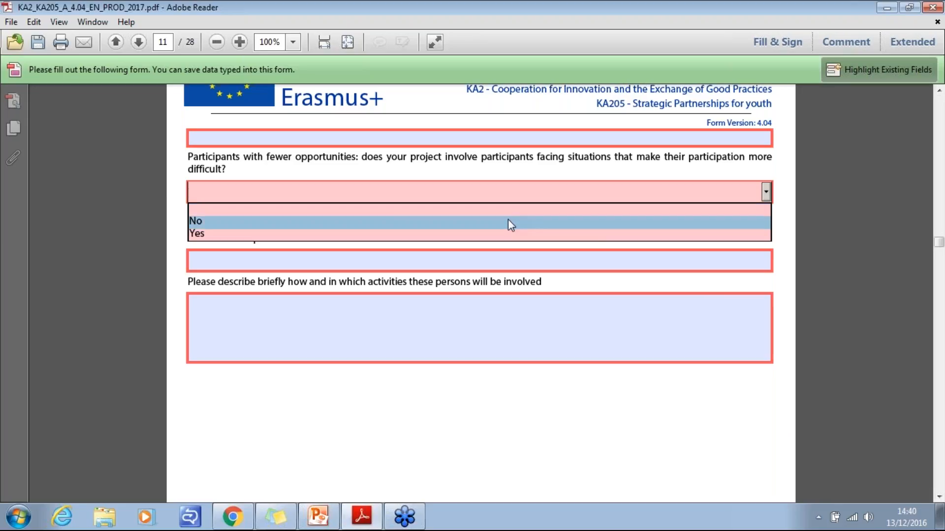
left_click(479, 237)
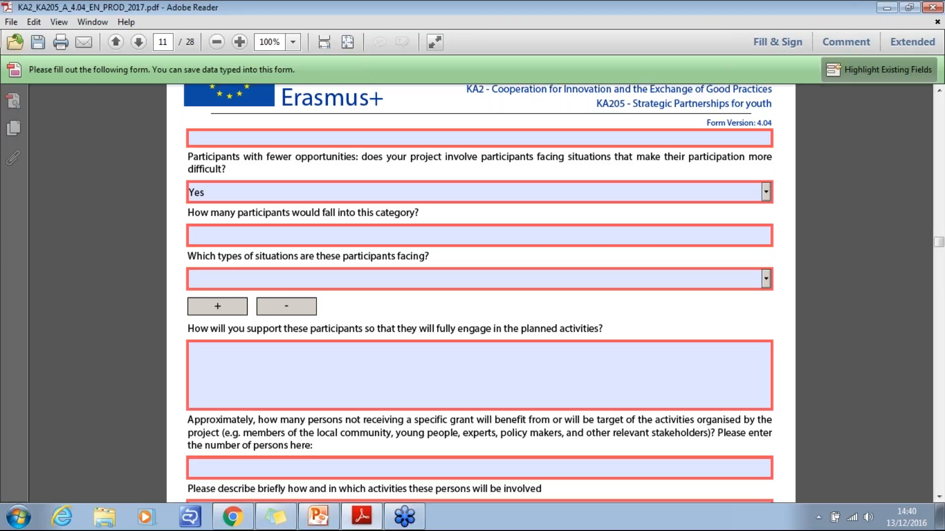
- Enter 10 participants with fewer opportunities, choose Economic obstacles as their situation, and activate the support description field
left_click(471, 234)
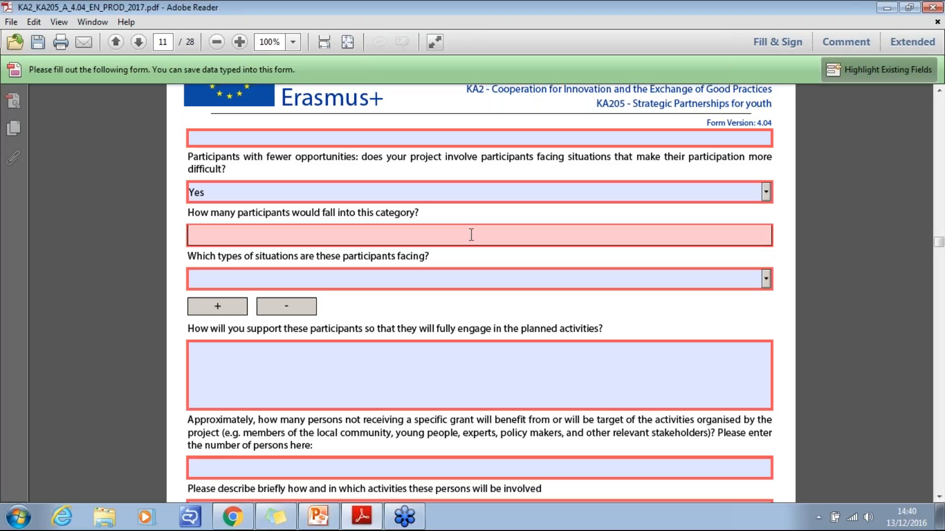
type("10")
left_click(766, 279)
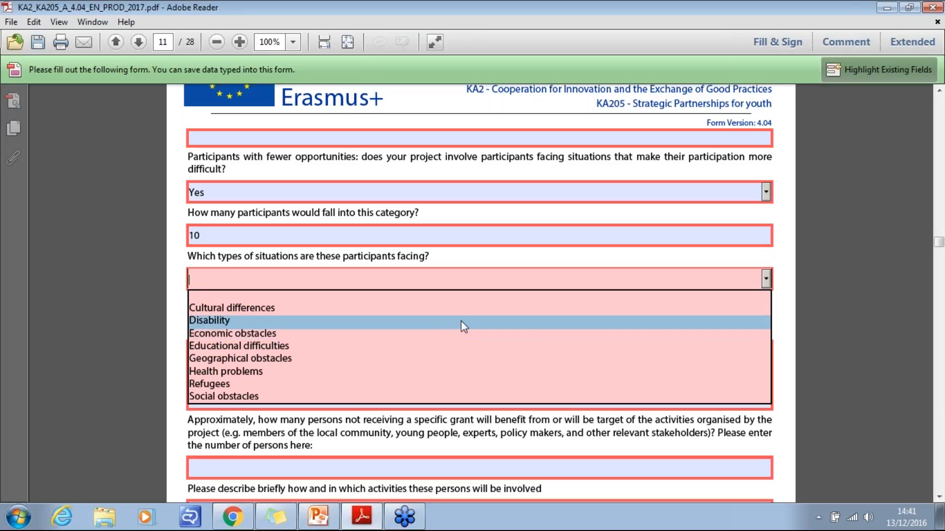
left_click(439, 334)
left_click(541, 387)
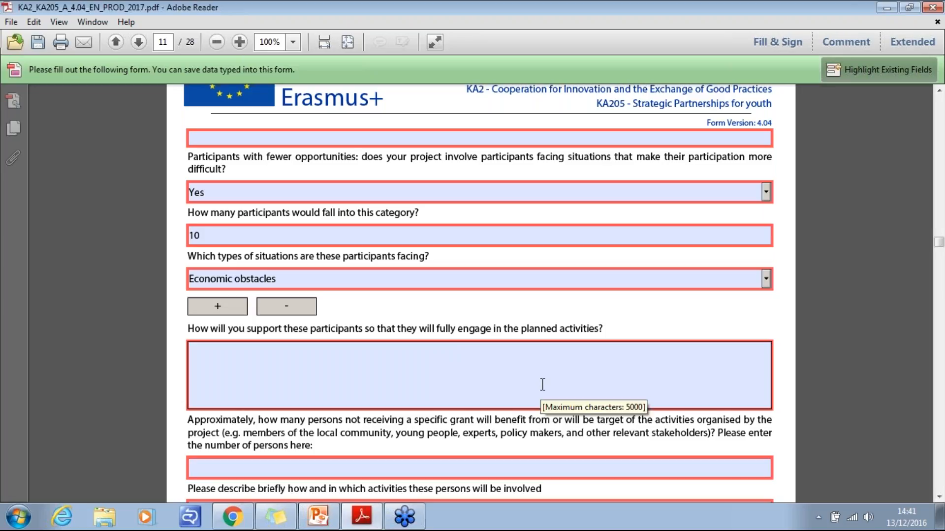
left_click(542, 385)
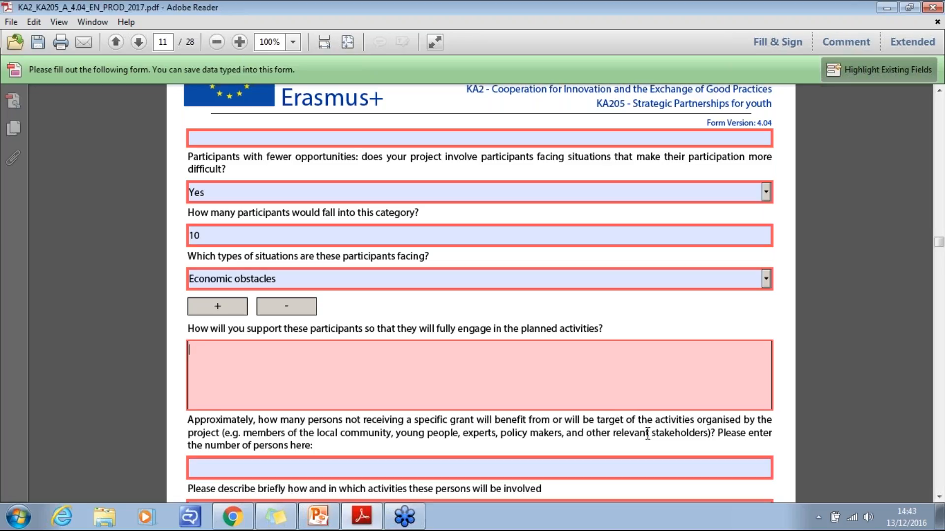
- Read the remaining E.1 questions on persons not receiving a specific grant and the Preparation question in section F
left_click(938, 497)
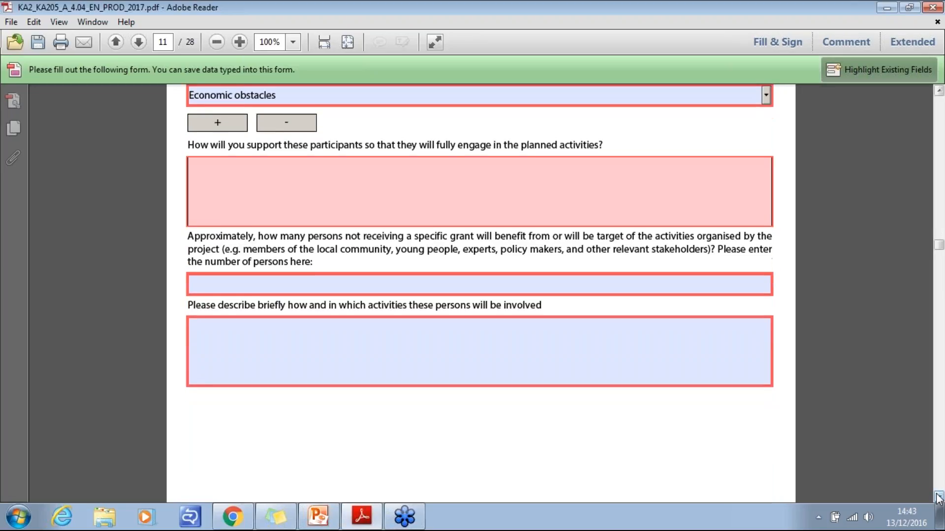
left_click(938, 498)
left_click(938, 498)
left_click(938, 498)
left_click(938, 498)
left_click(938, 498)
left_click(938, 498)
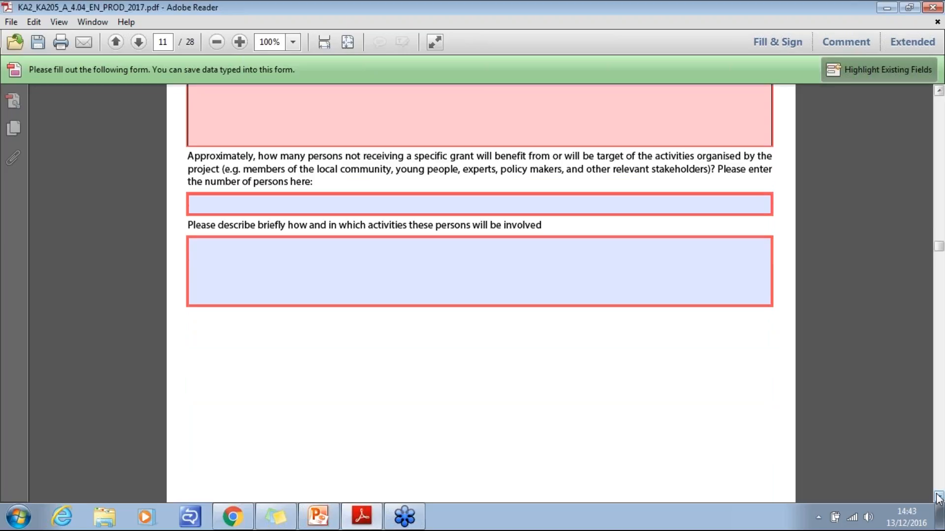
left_click(939, 498)
left_click(938, 498)
left_click(938, 498)
left_click(938, 498)
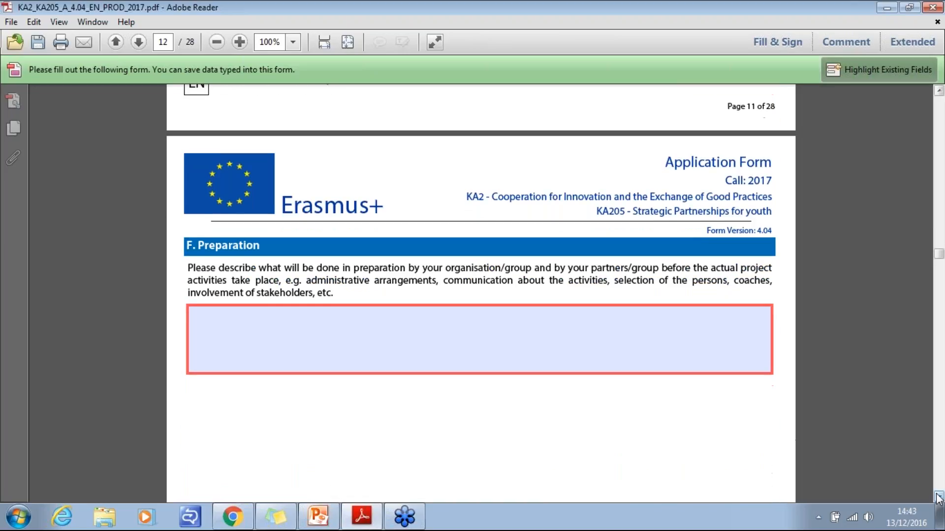
left_click(938, 498)
left_click(938, 498)
left_click(938, 498)
left_click(938, 498)
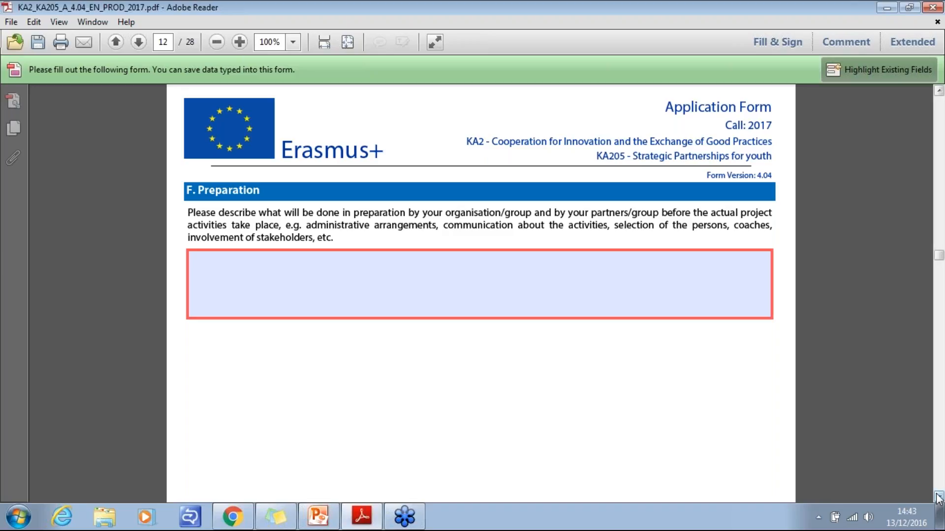
- Review the section G questions on project activities, methodology, transnational project meetings and communication with partners
left_click(939, 497)
left_click_drag(938, 497, 938, 497)
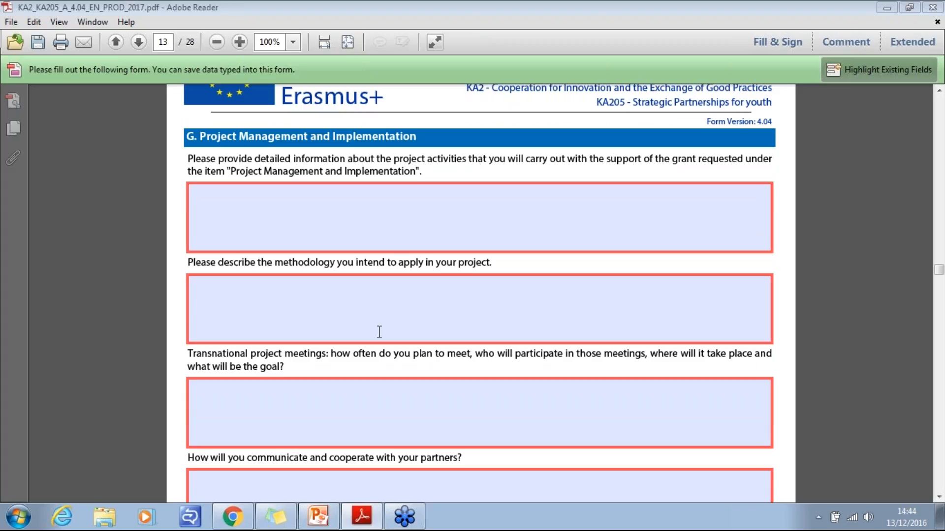
left_click(938, 497)
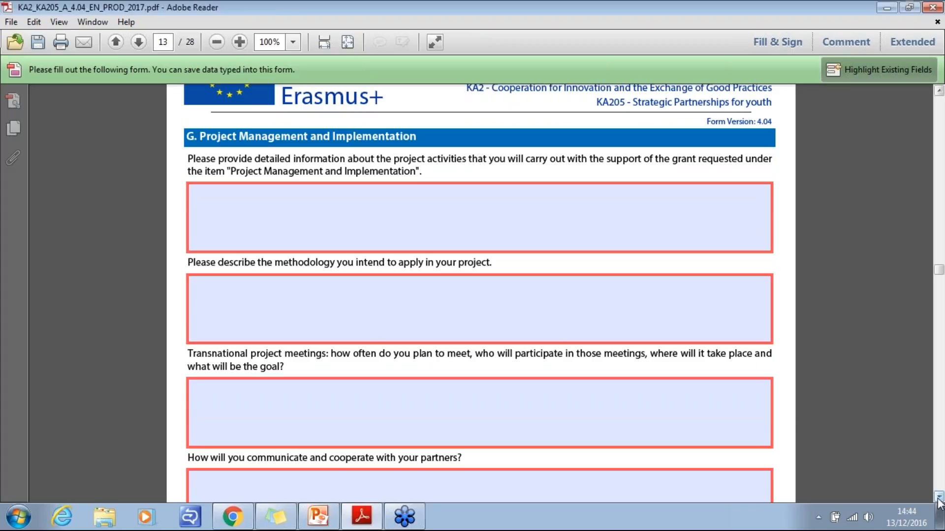
left_click(938, 497)
left_click(939, 497)
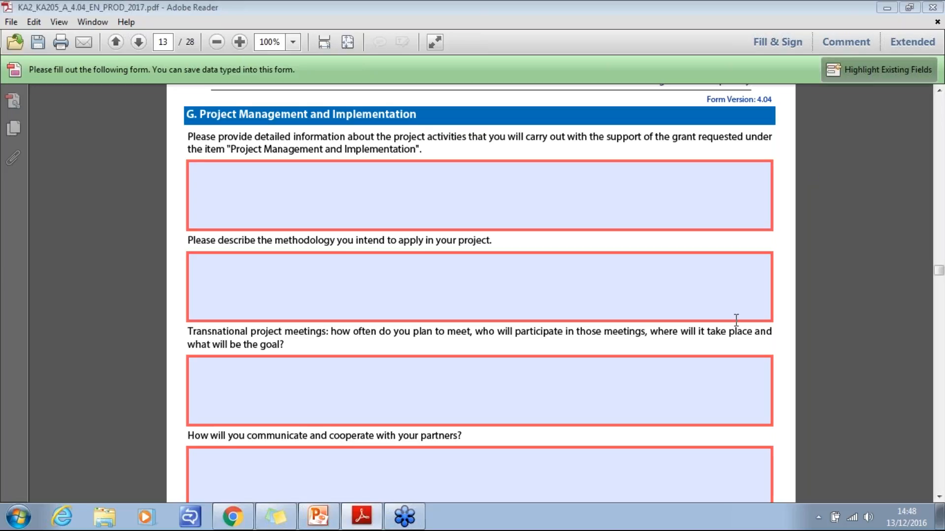
left_click(939, 498)
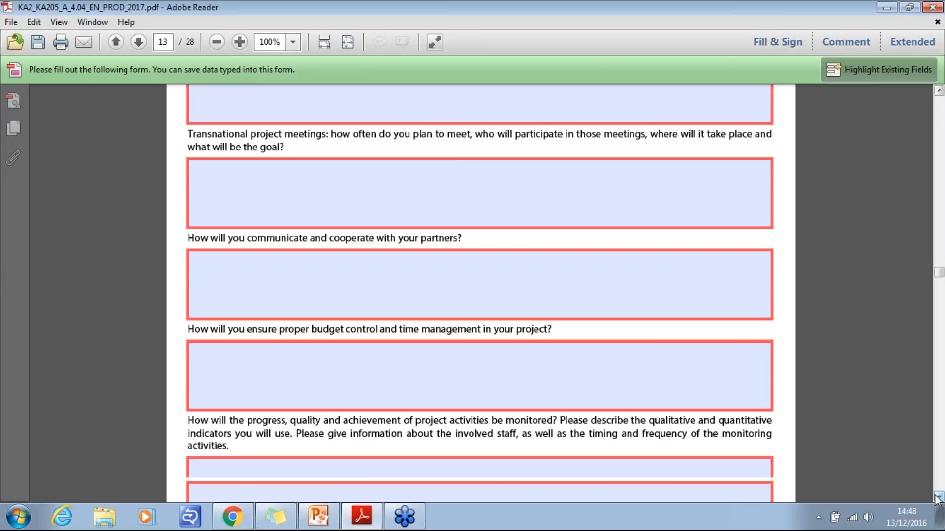
left_click(938, 497)
left_click(938, 498)
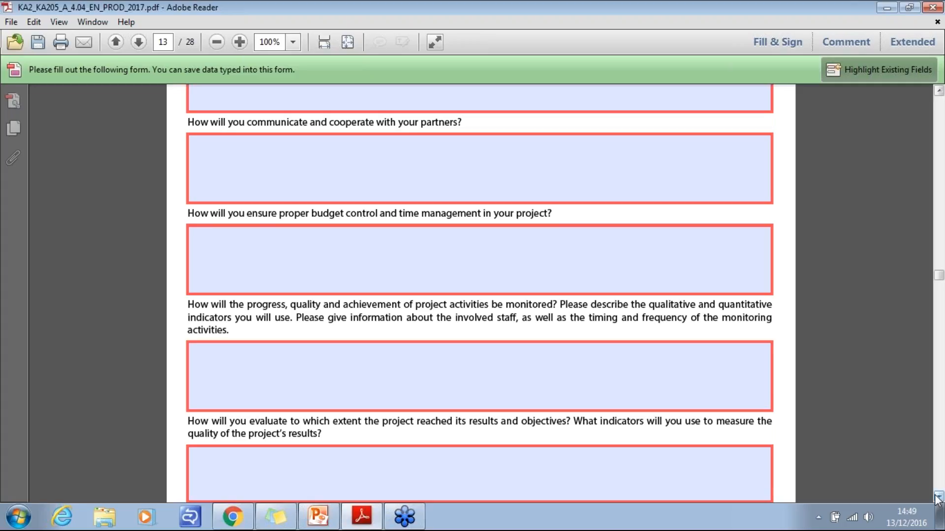
- Read the section G questions on budget control, monitoring, evaluation, risk handling and use of Erasmus+ online platforms
left_click(937, 496)
left_click(937, 497)
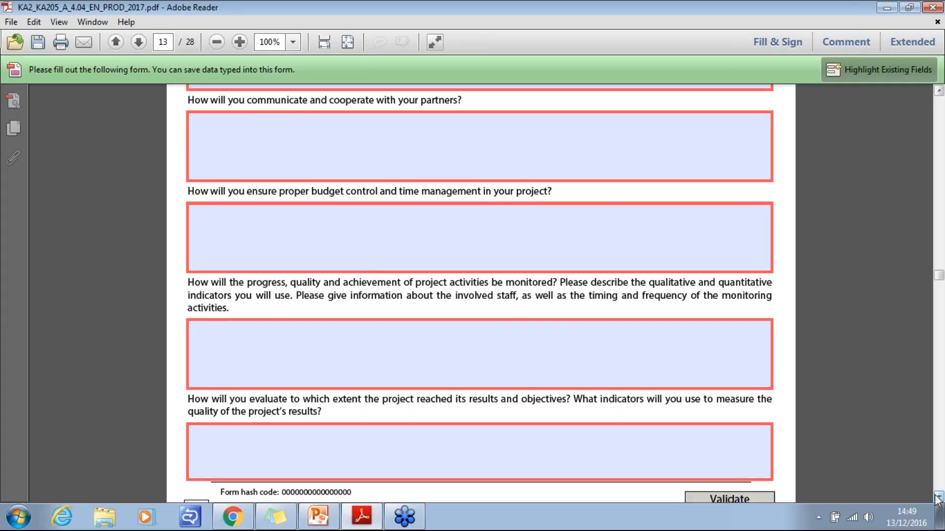
left_click(938, 498)
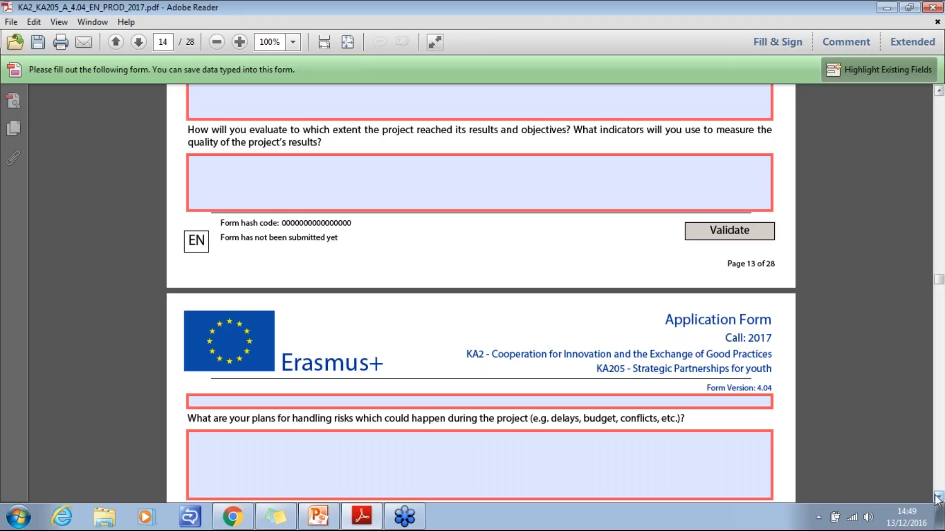
scroll(937, 498, "down", 5)
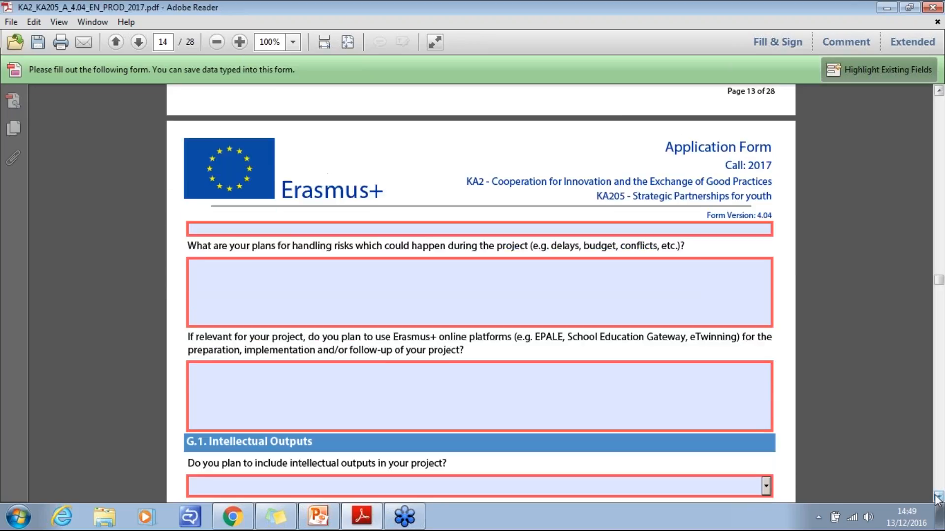
scroll(937, 498, "down", 3)
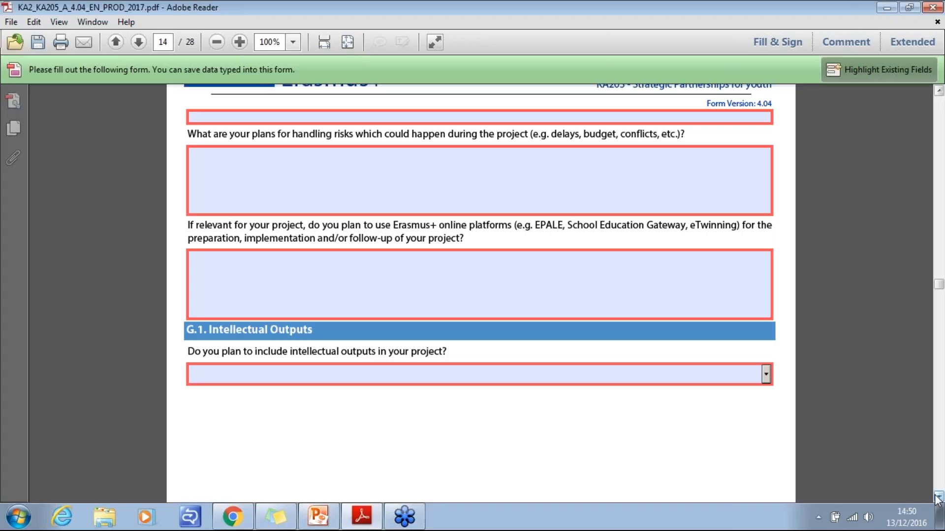
- Answer Yes in section G.1 to including intellectual outputs in the project
scroll(938, 497, "down", 5)
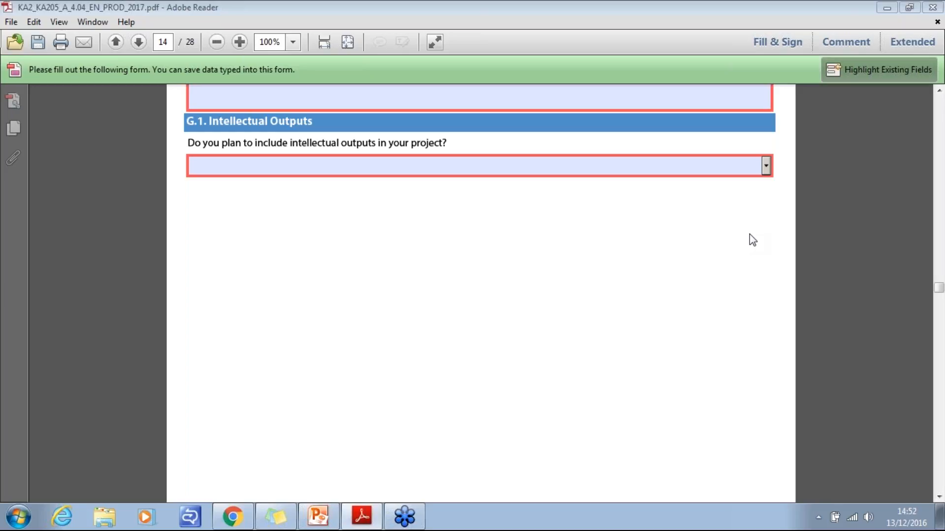
left_click(766, 166)
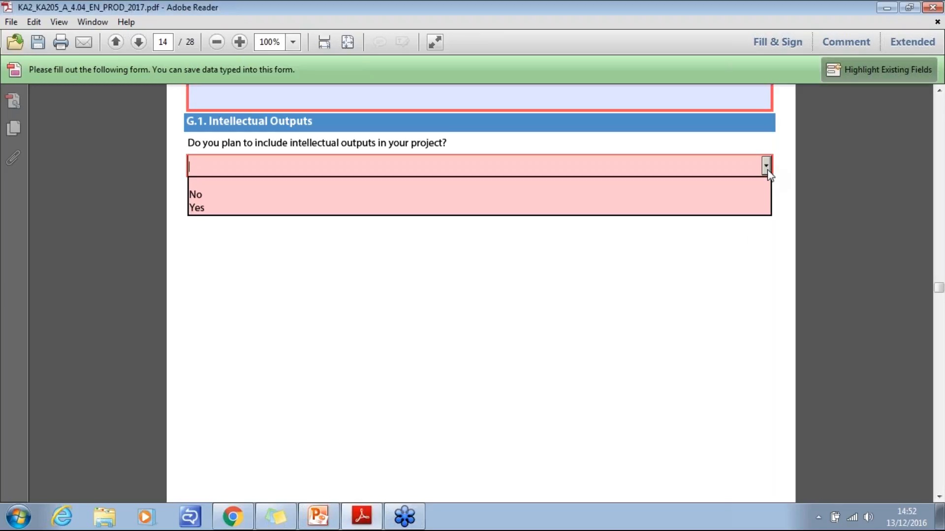
left_click(564, 209)
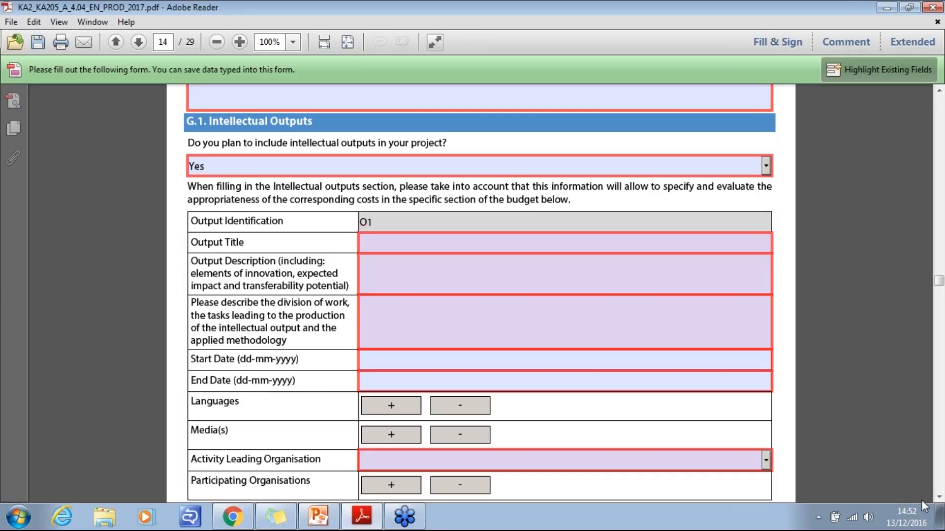
- Examine the fields of intellectual output O1 and check which organisations can be chosen as Activity Leading Organisation
left_click(939, 497)
left_click(939, 497)
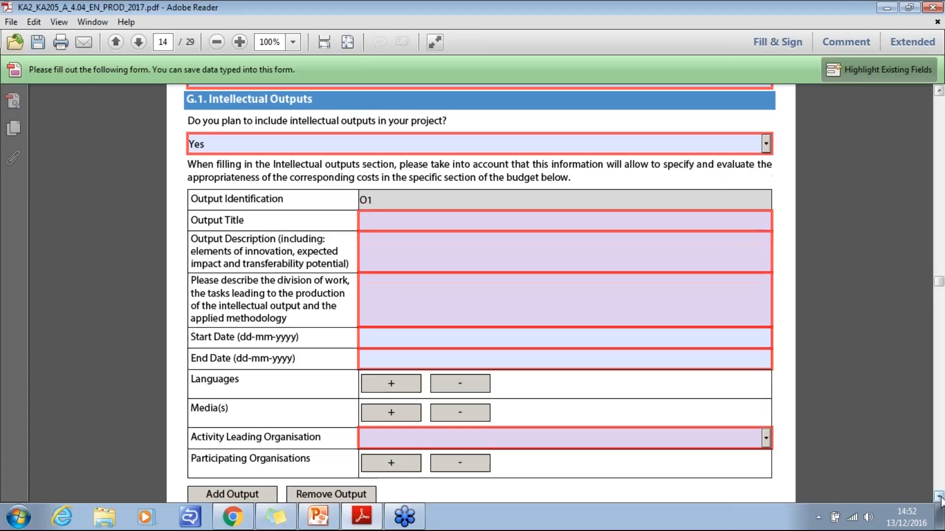
left_click(939, 497)
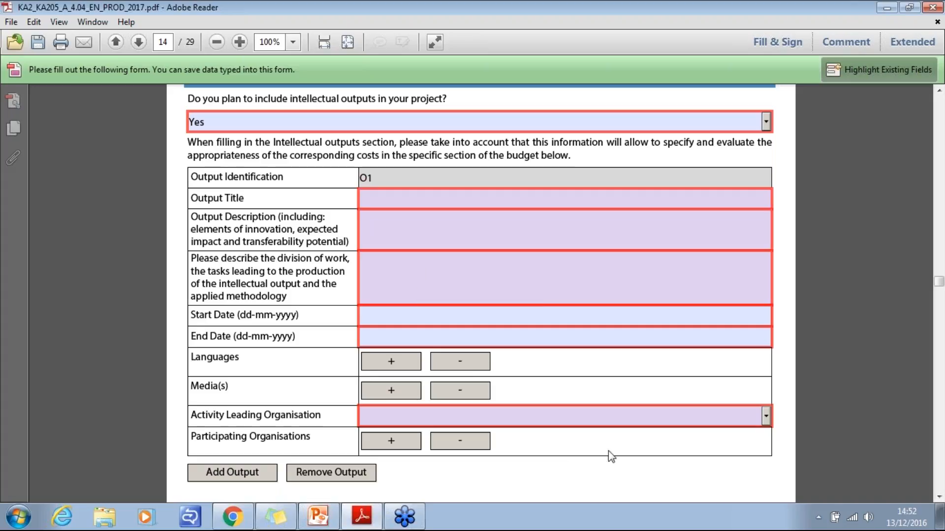
left_click(755, 418)
left_click(765, 419)
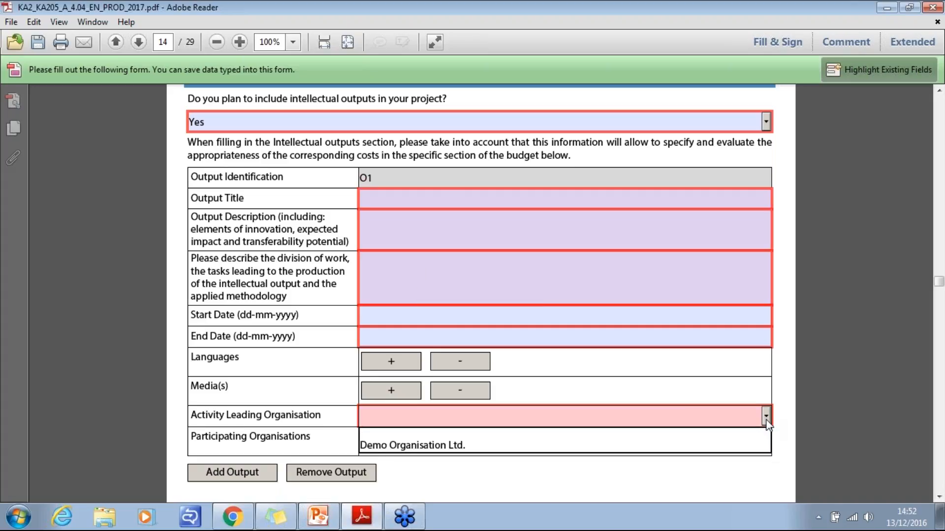
left_click(939, 497)
scroll(938, 498, "down", 3)
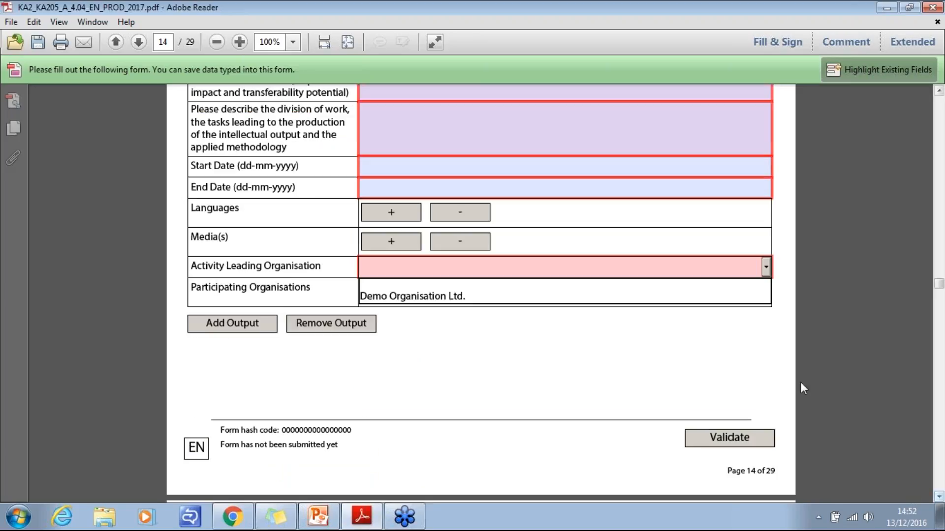
left_click(766, 268)
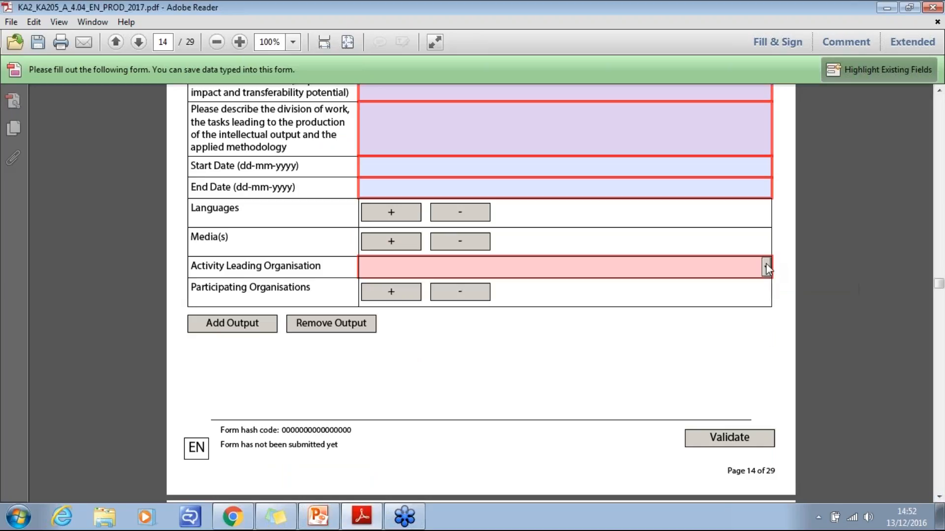
left_click(938, 91)
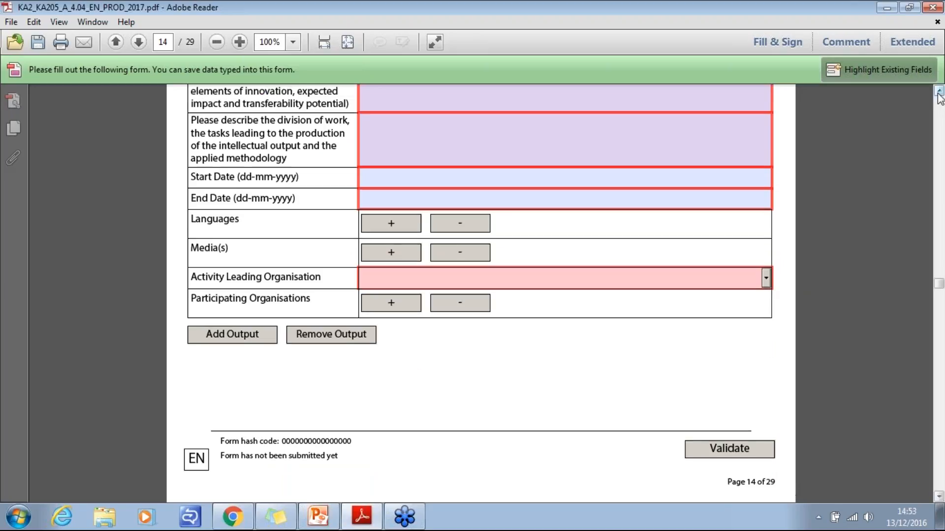
left_click(939, 91)
scroll(938, 96, "up", 5)
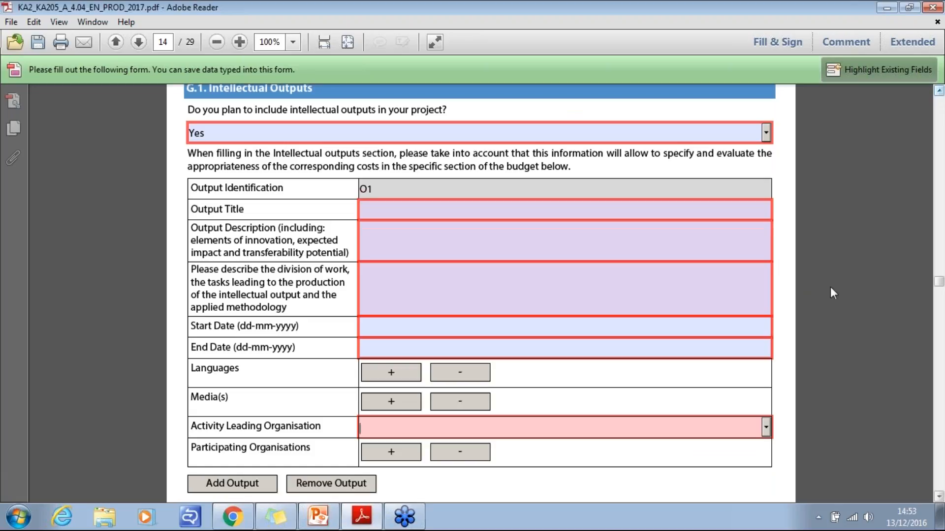
- Add a second intellectual output to section G.1 and look over its fields
left_click(939, 497)
left_click(939, 497)
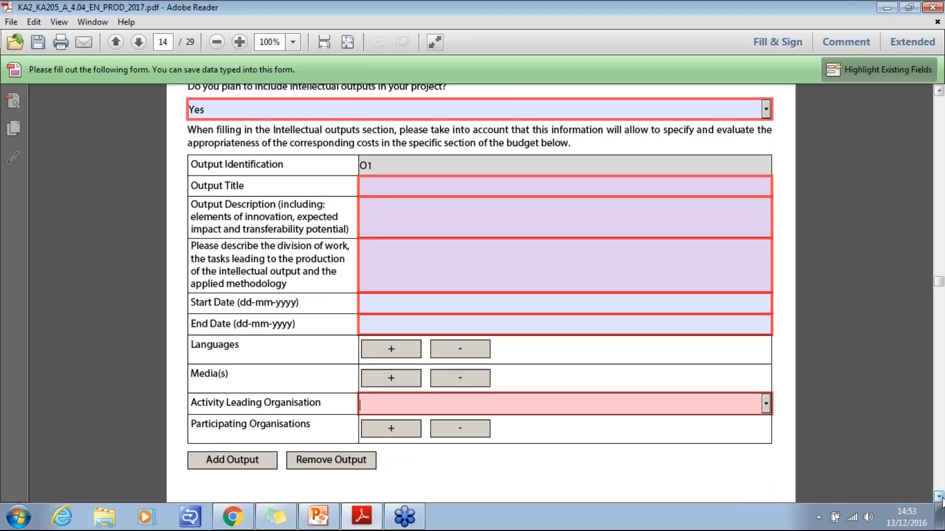
scroll(941, 499, "down", 13)
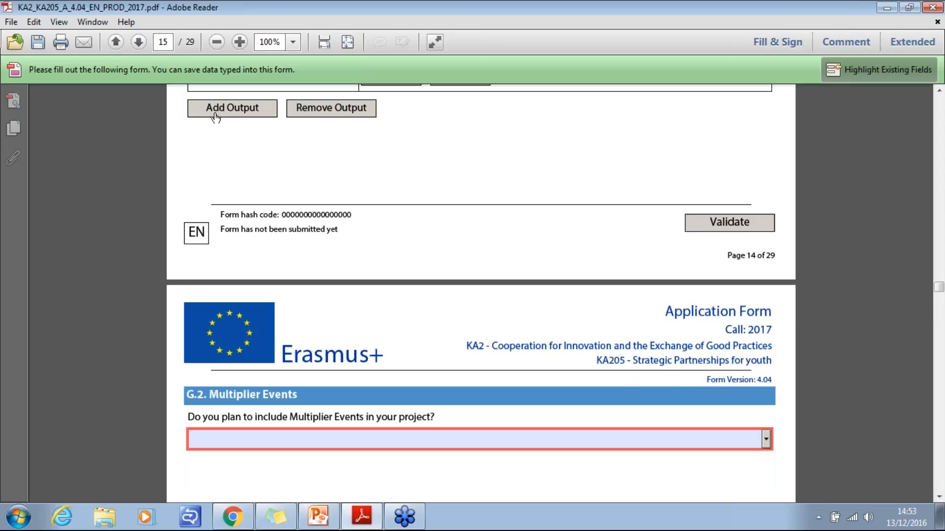
left_click(231, 110)
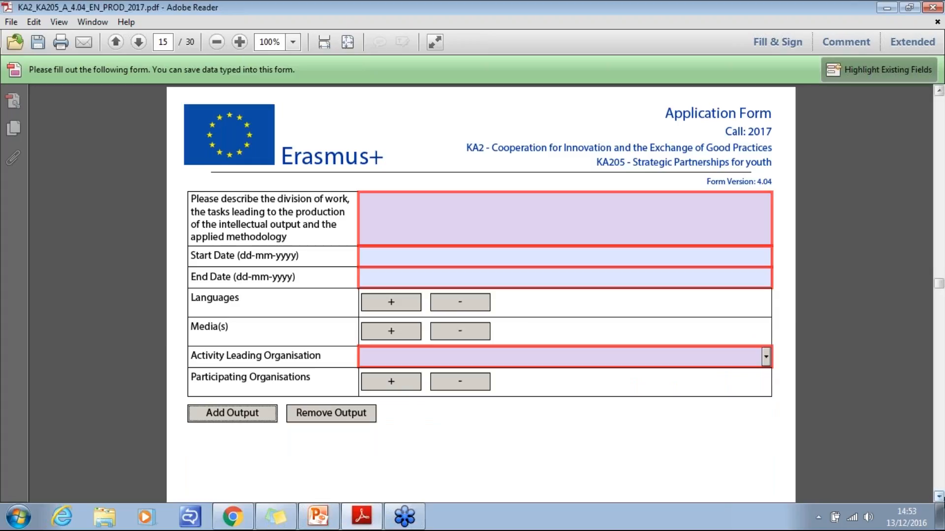
left_click(939, 498)
left_click(939, 498)
left_click(940, 500)
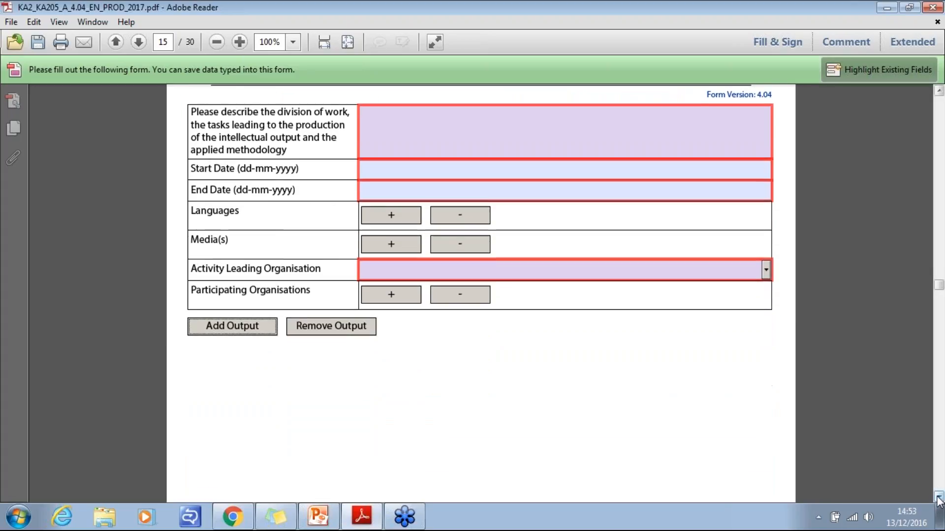
- Answer Yes in section G.2 to including multiplier events in the project
left_click(940, 500)
left_click(939, 500)
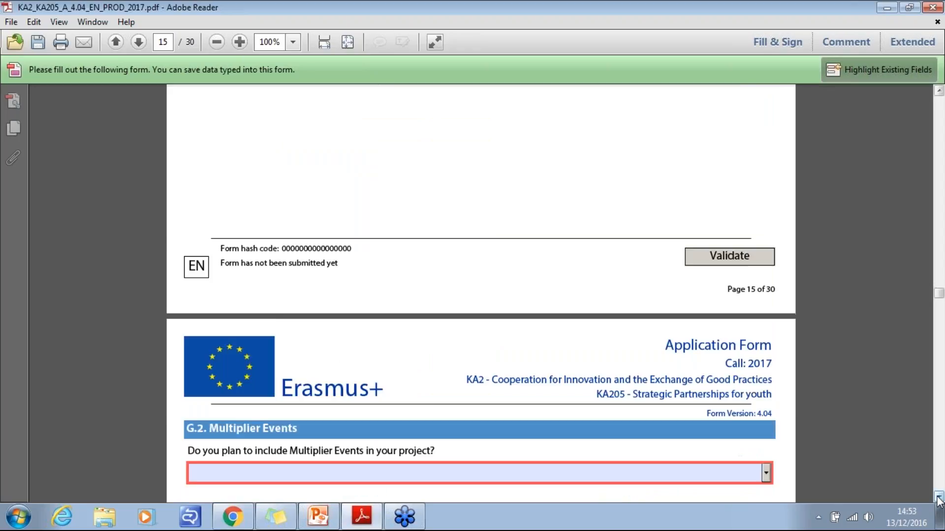
left_click(939, 500)
left_click(939, 500)
left_click(939, 500)
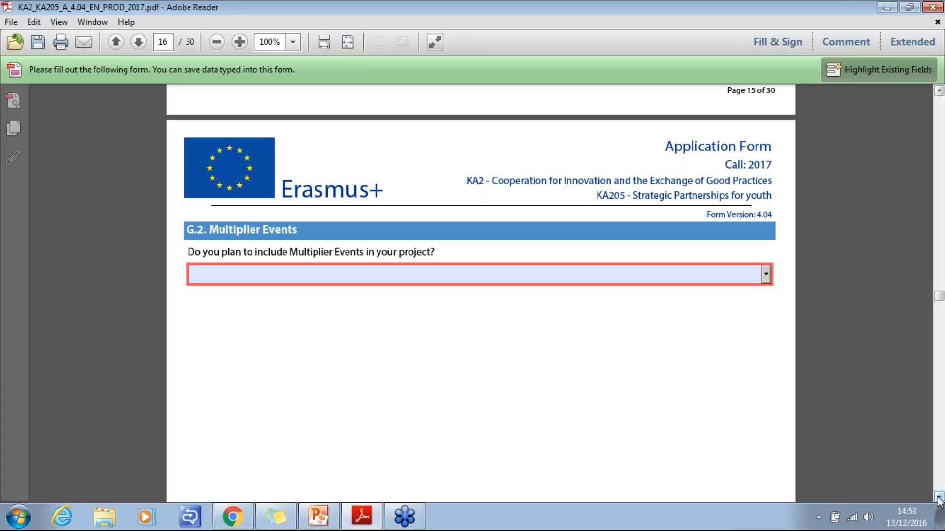
left_click(766, 275)
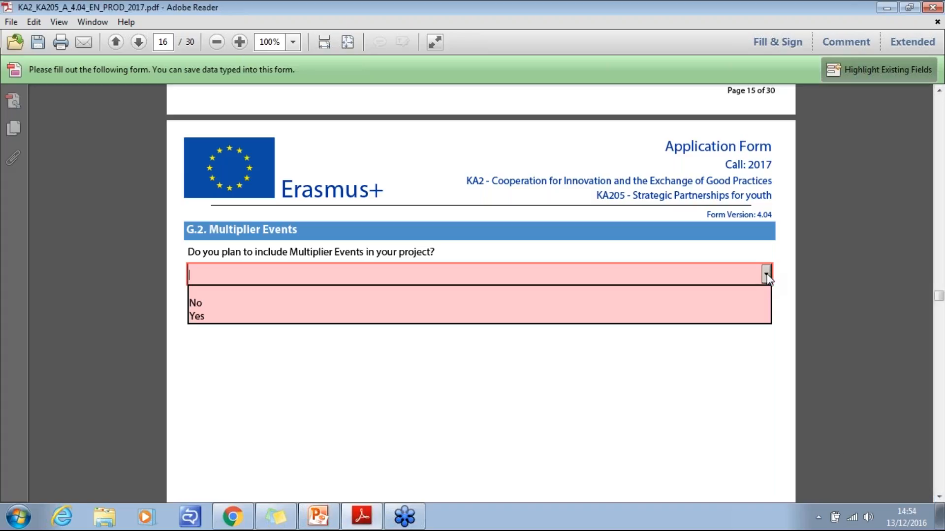
left_click(518, 319)
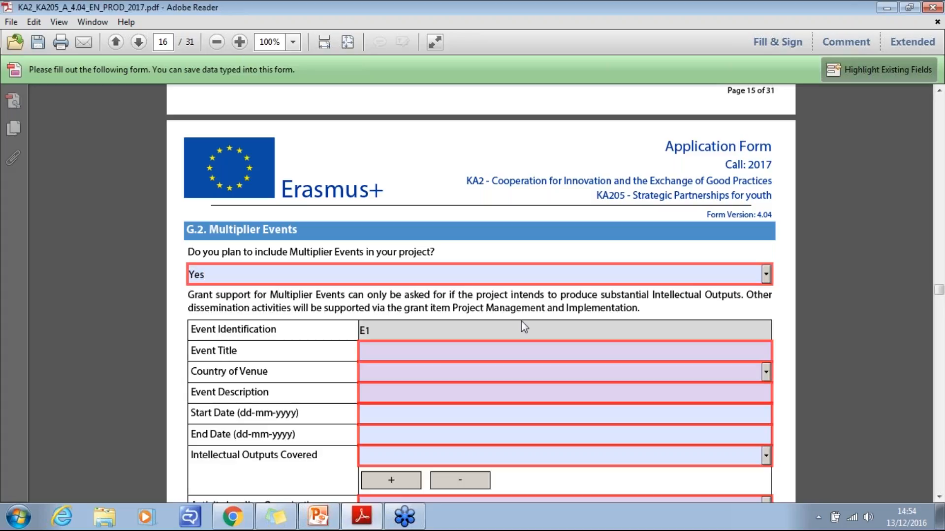
- Examine the fields of multiplier event E1 and check which intellectual outputs can be chosen as covered
left_click(938, 497)
left_click(938, 497)
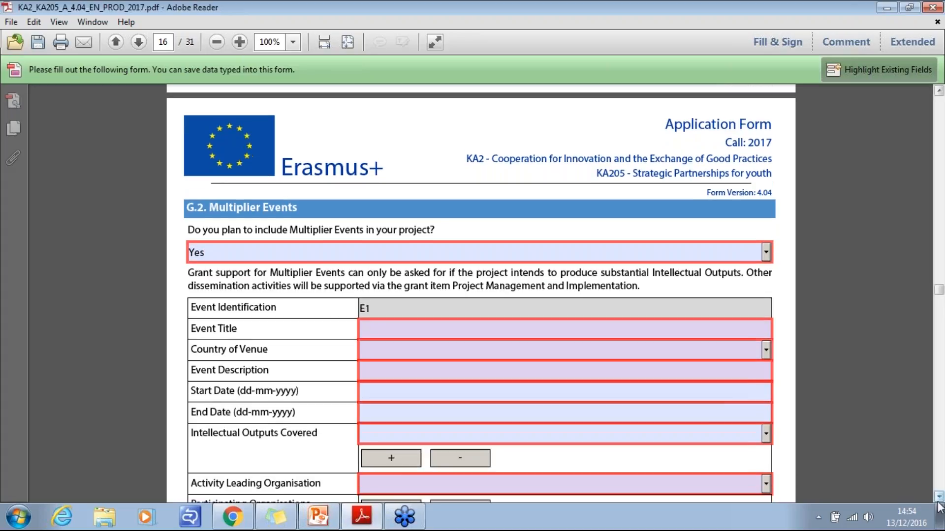
left_click(938, 497)
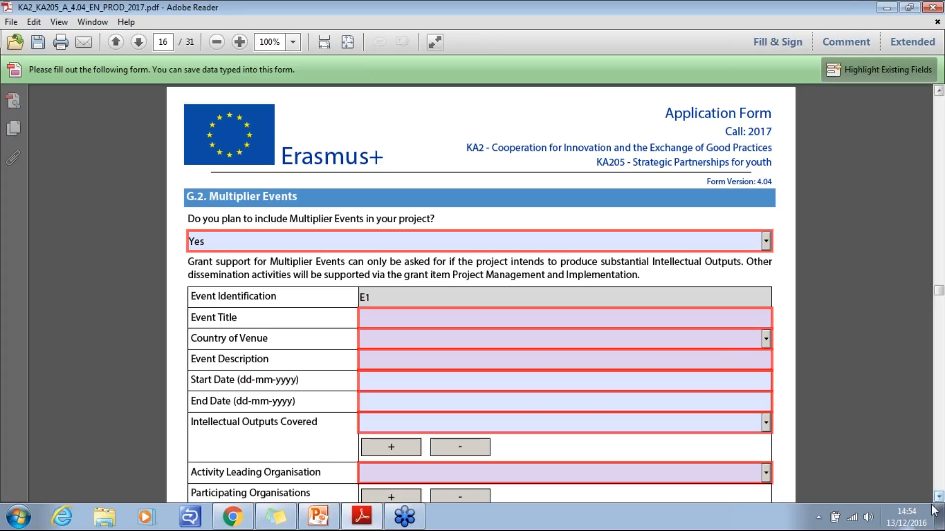
left_click(939, 496)
left_click(940, 497)
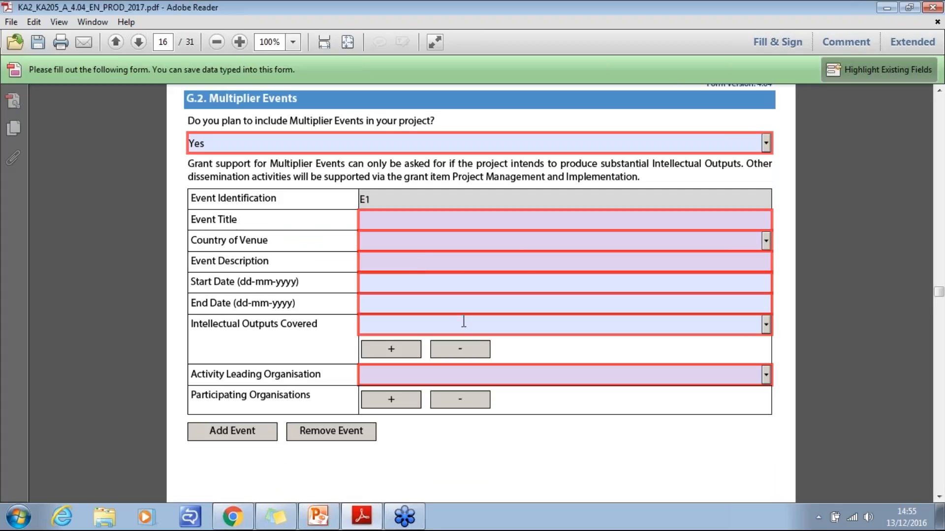
left_click(766, 326)
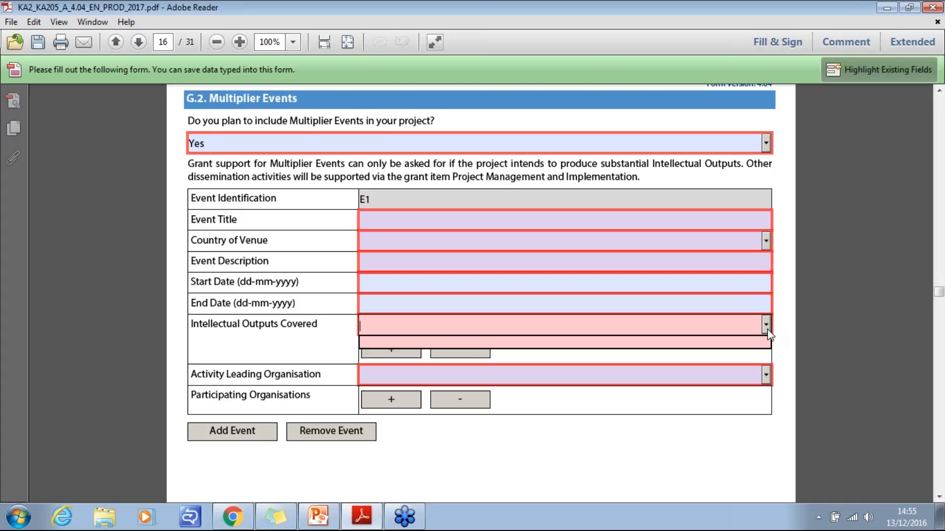
left_click(765, 325)
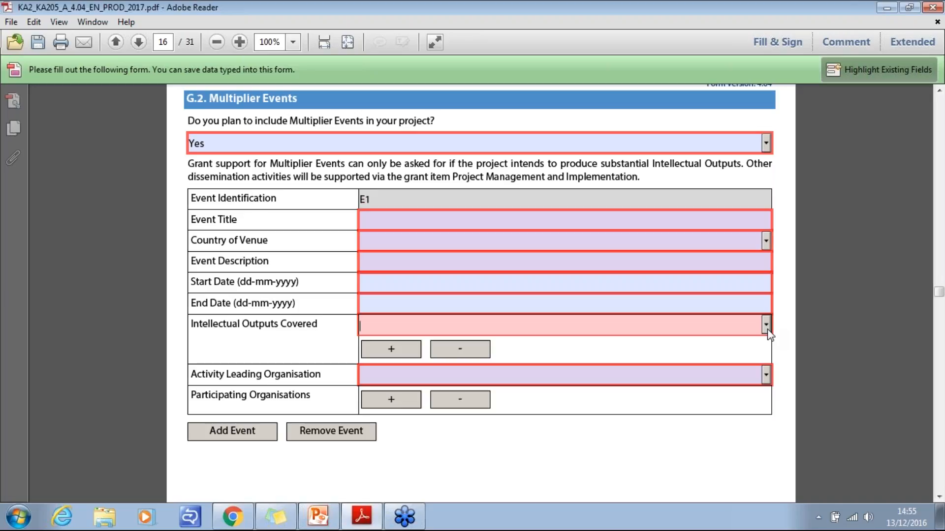
- Answer Yes in section G.3 to including transnational learning, teaching or training activities in the project
left_click(938, 497)
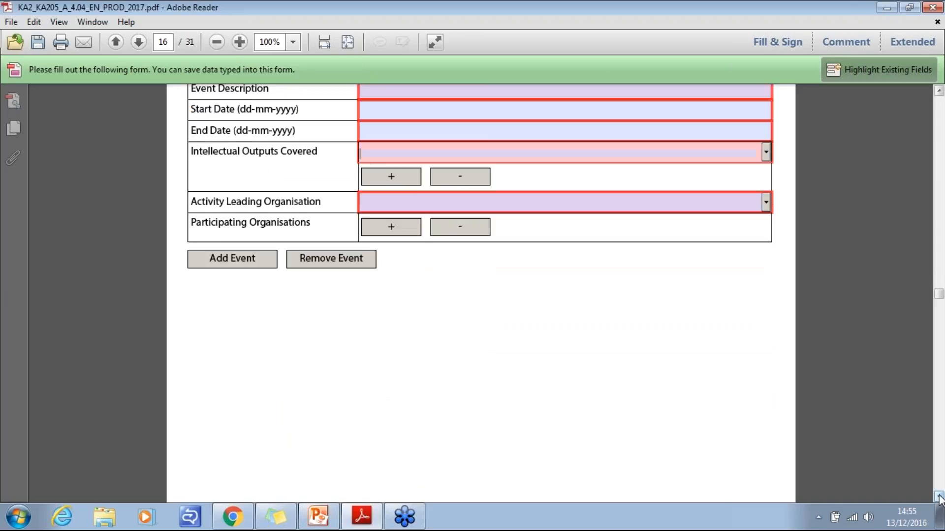
left_click(939, 498)
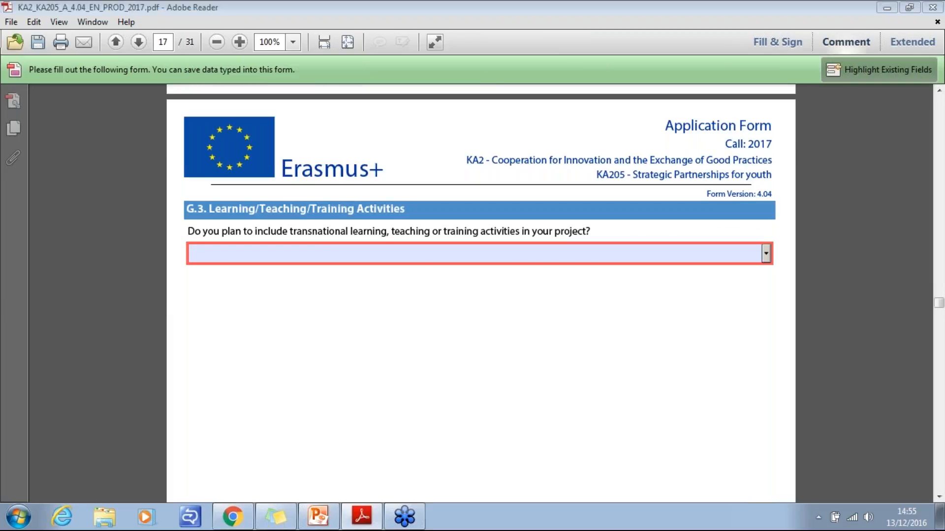
scroll(335, 279, "down", 1)
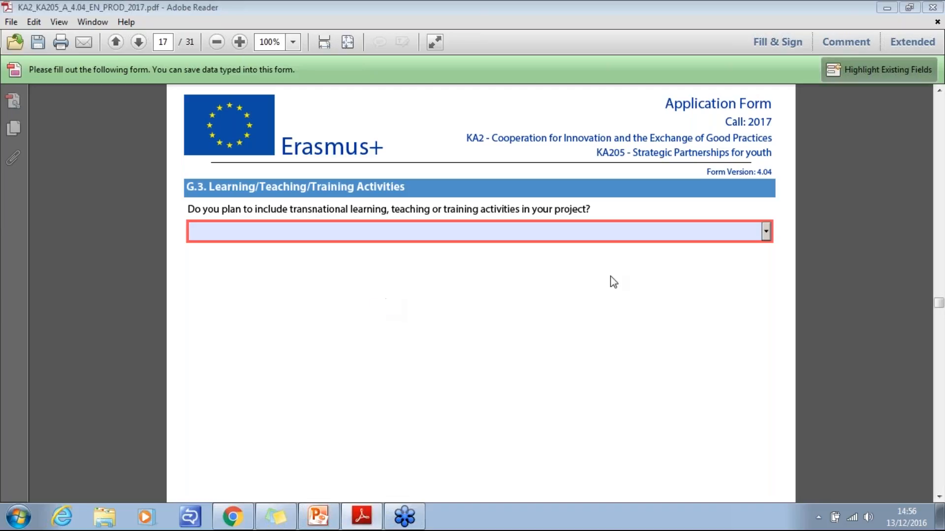
left_click(765, 232)
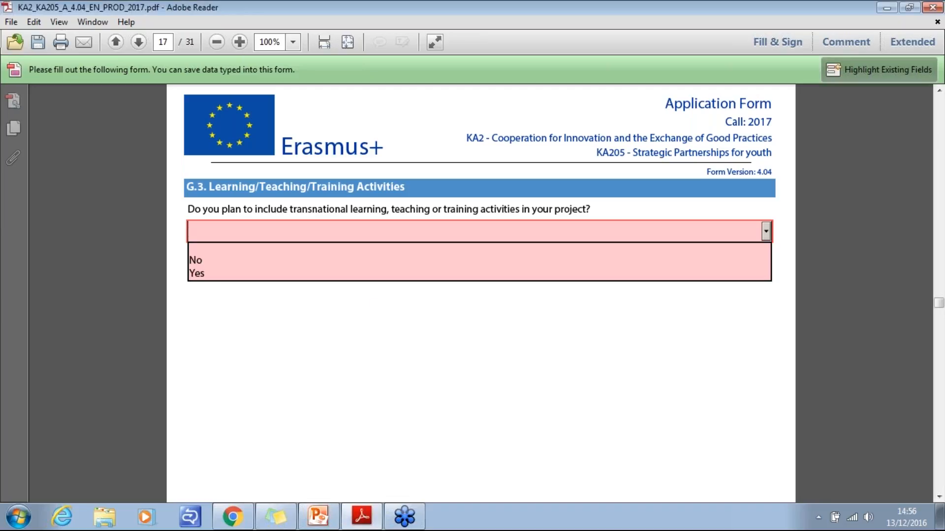
left_click(250, 274)
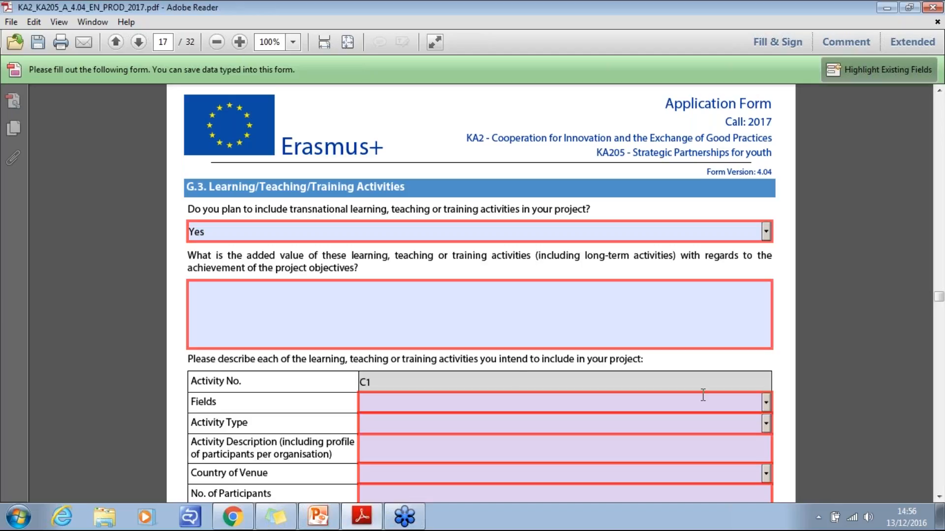
- Read the activity C1 fields and the section G.3 questions on participant support, safety and recognition of learning outcomes
left_click(938, 498)
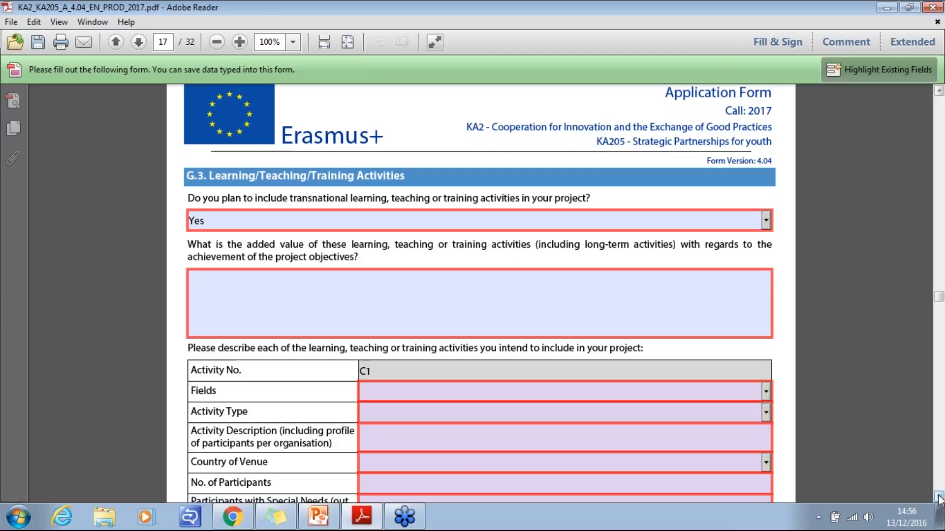
left_click(938, 497)
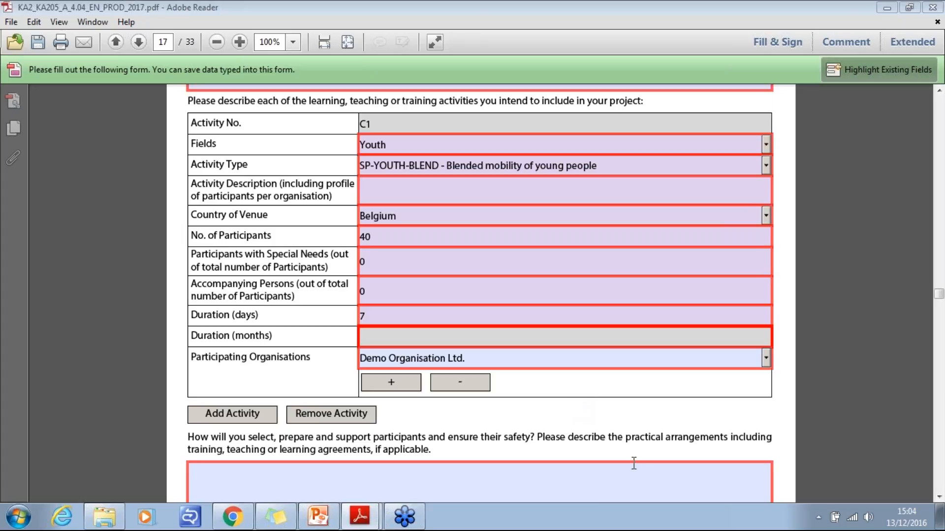
left_click(938, 497)
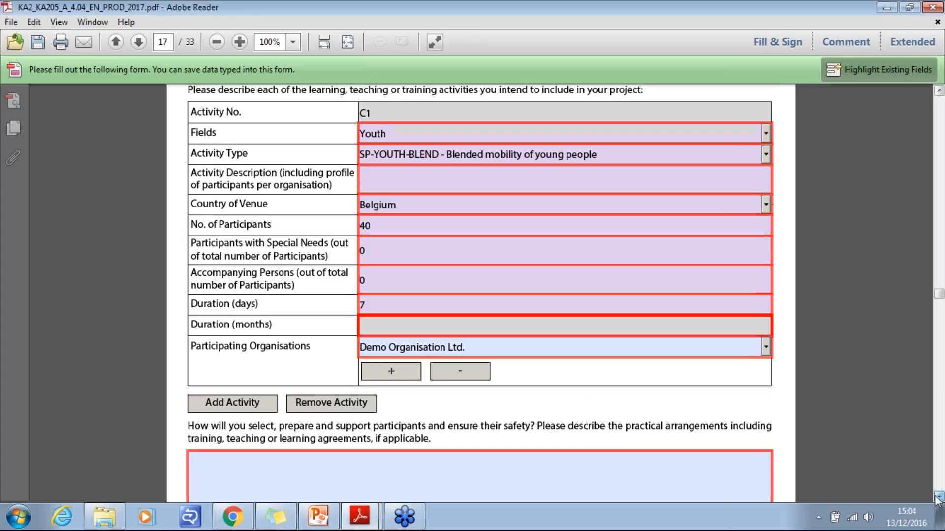
left_click(938, 498)
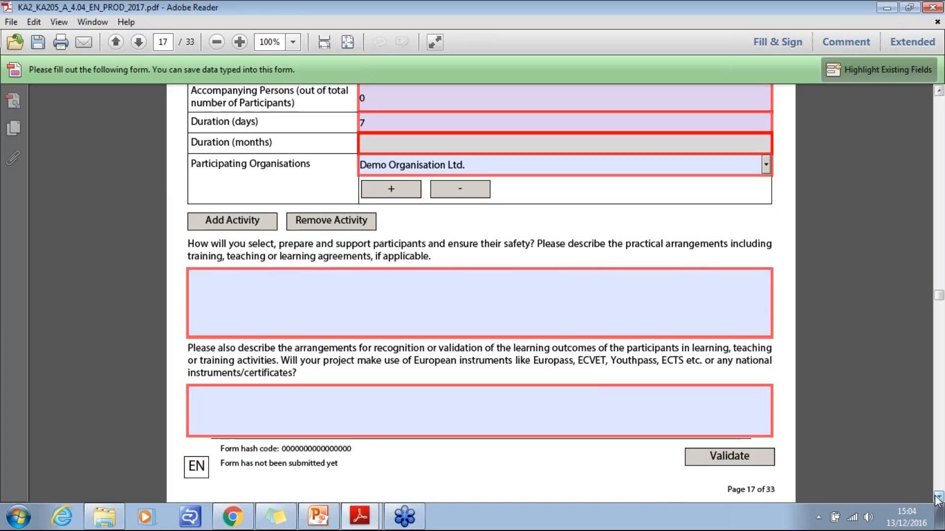
left_click(938, 498)
left_click(938, 498)
left_click(939, 498)
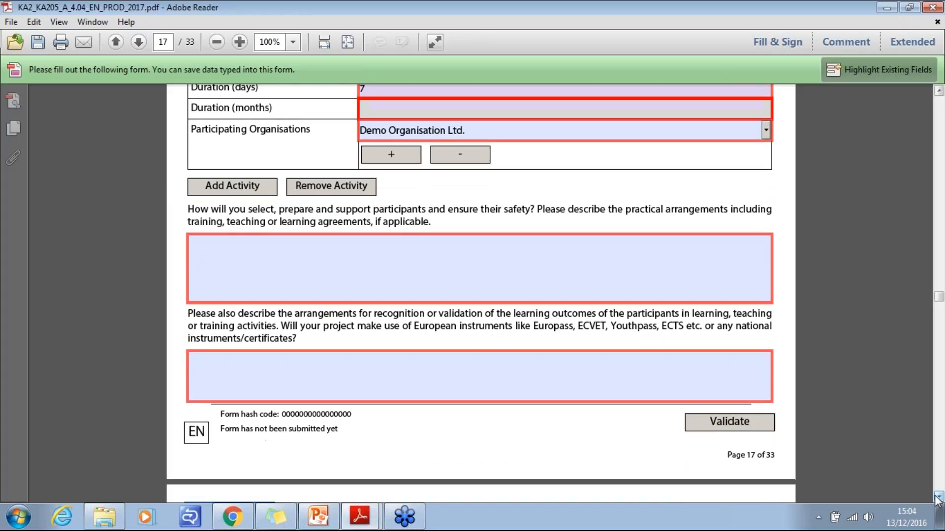
left_click(938, 498)
left_click(939, 498)
- Read the section H.1 questions on expected impact, desired impact at each level and how impact is measured
left_click(938, 498)
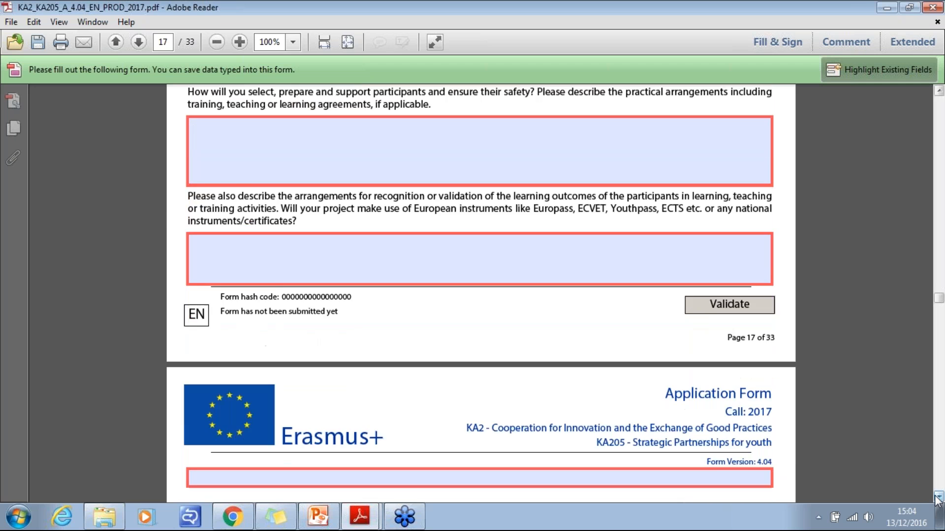
left_click(938, 498)
left_click(939, 497)
left_click(938, 497)
left_click(938, 498)
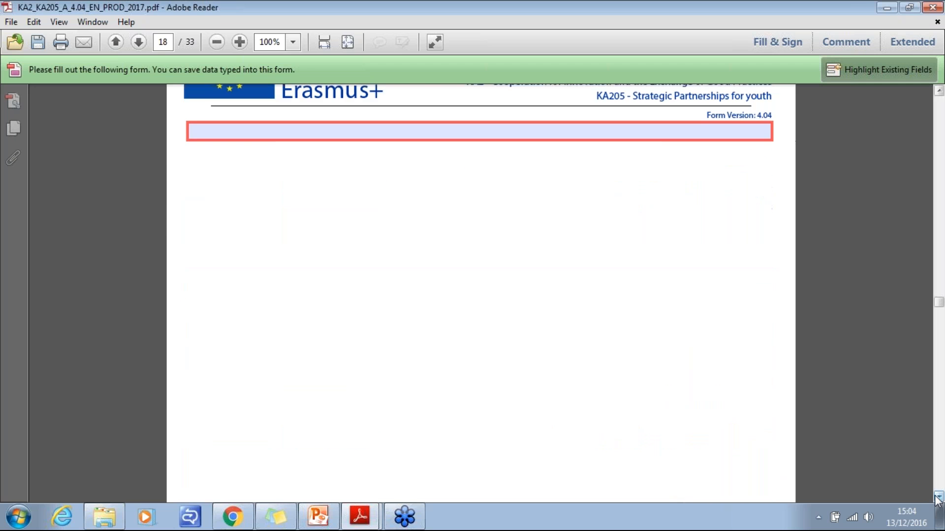
left_click(938, 498)
left_click(938, 498)
left_click(939, 498)
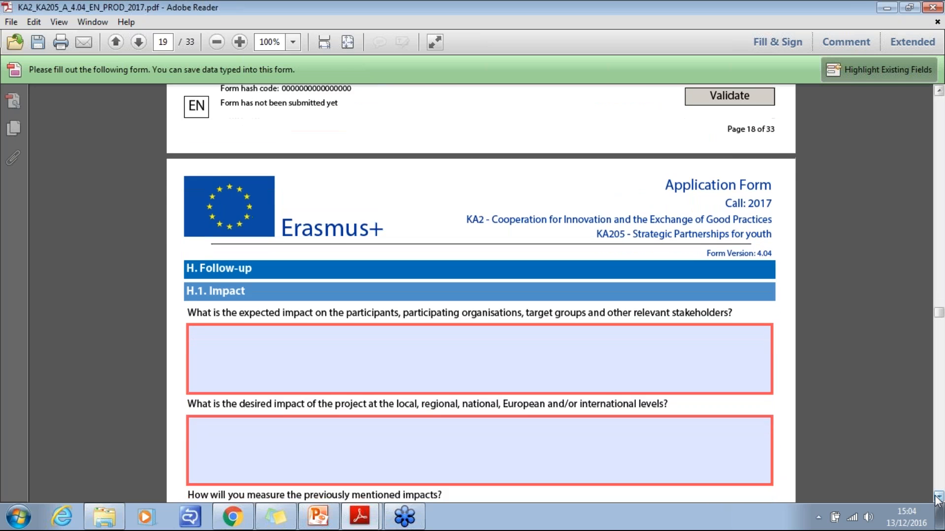
left_click(939, 498)
left_click(938, 498)
left_click(938, 497)
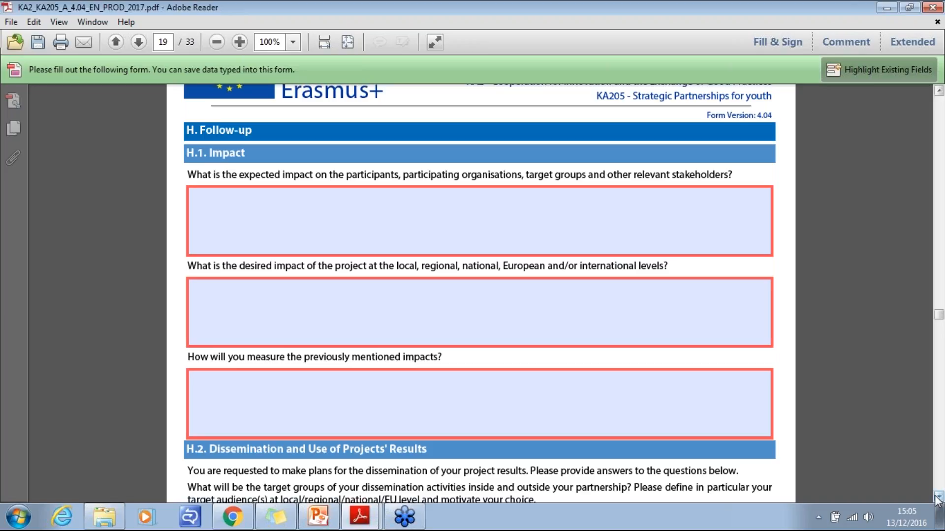
left_click(938, 498)
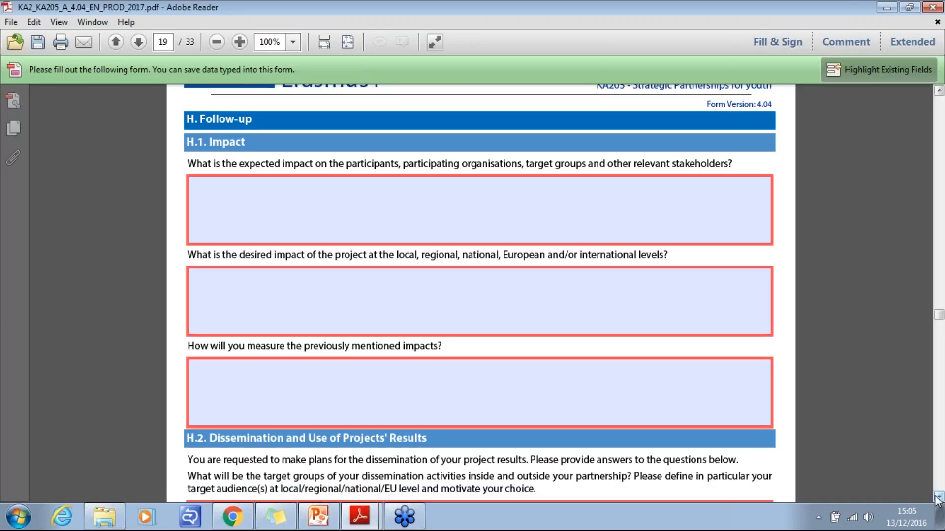
- Read the dissemination and open access questions in section H.2 and the sustainability question in section H.3
left_click_drag(938, 498, 938, 498)
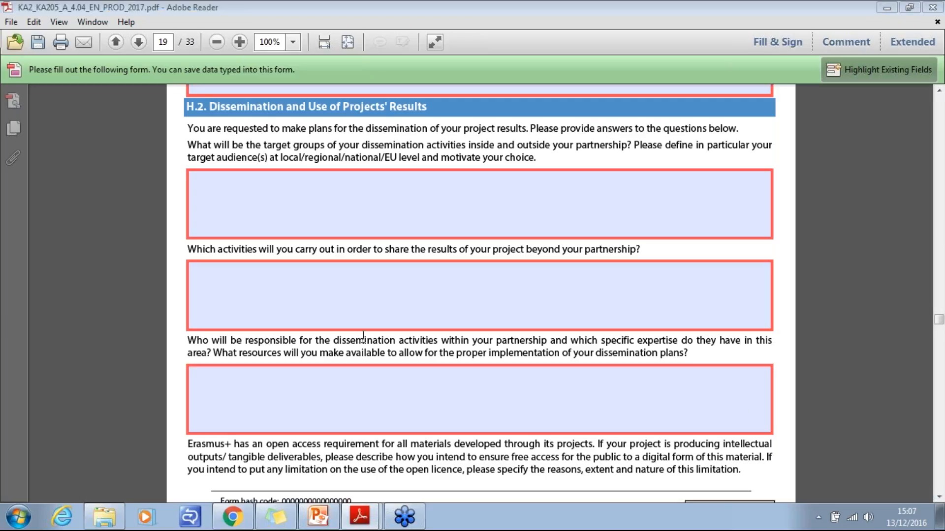
left_click(938, 497)
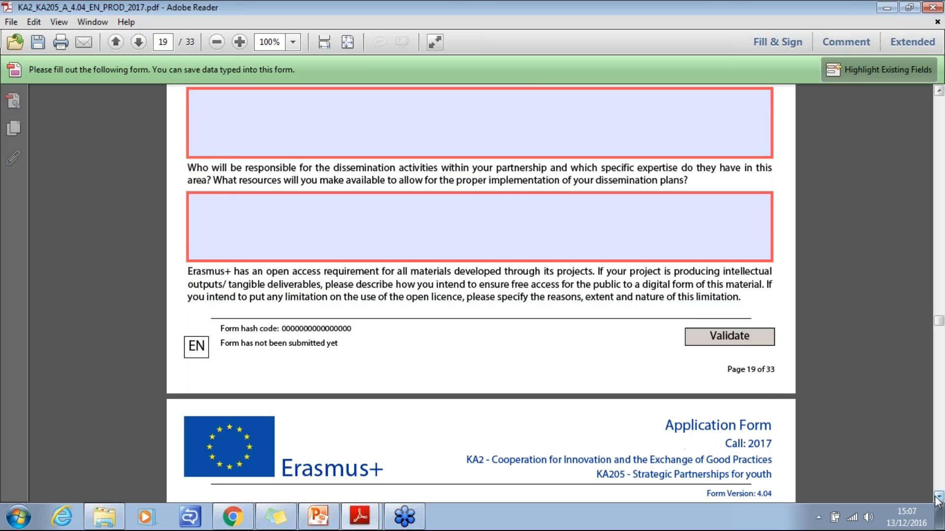
left_click_drag(937, 497, 938, 497)
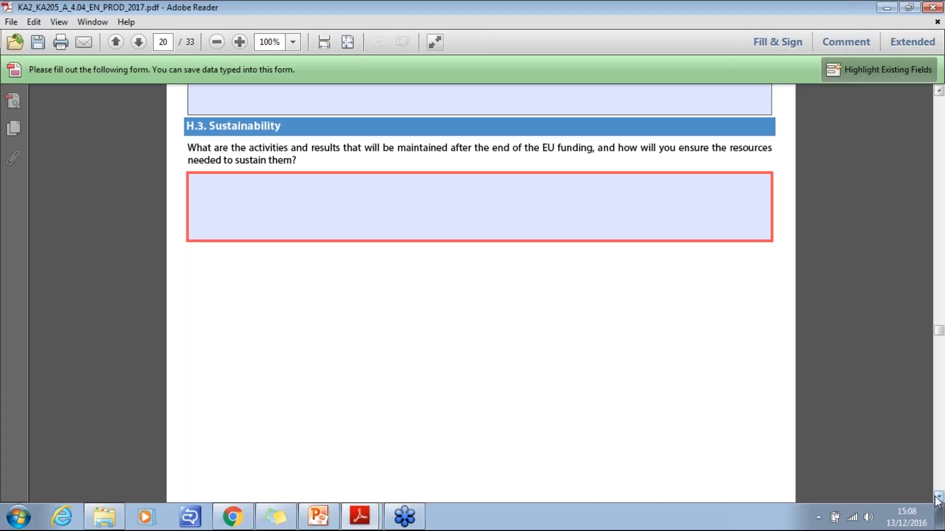
- Examine the budget tables in section I for project management and implementation and transnational project meetings
scroll(938, 498, "down", 10)
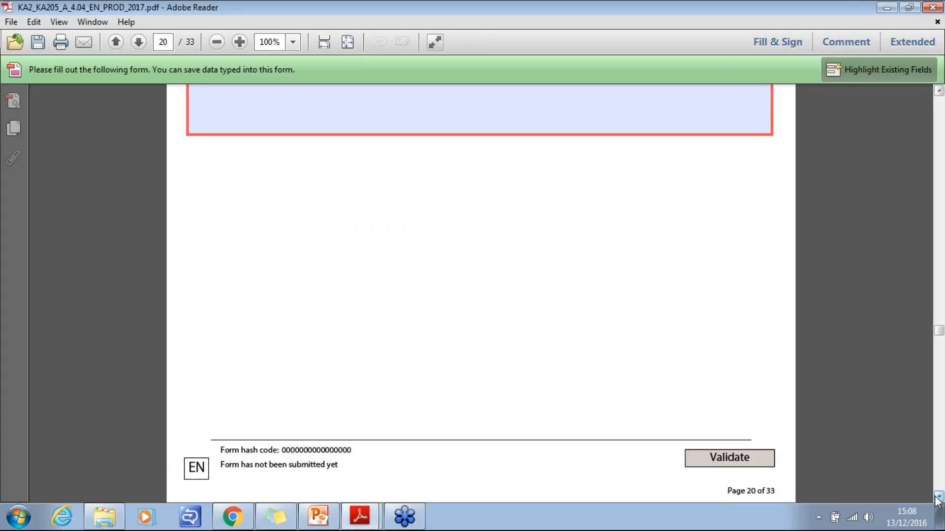
scroll(937, 498, "down", 2)
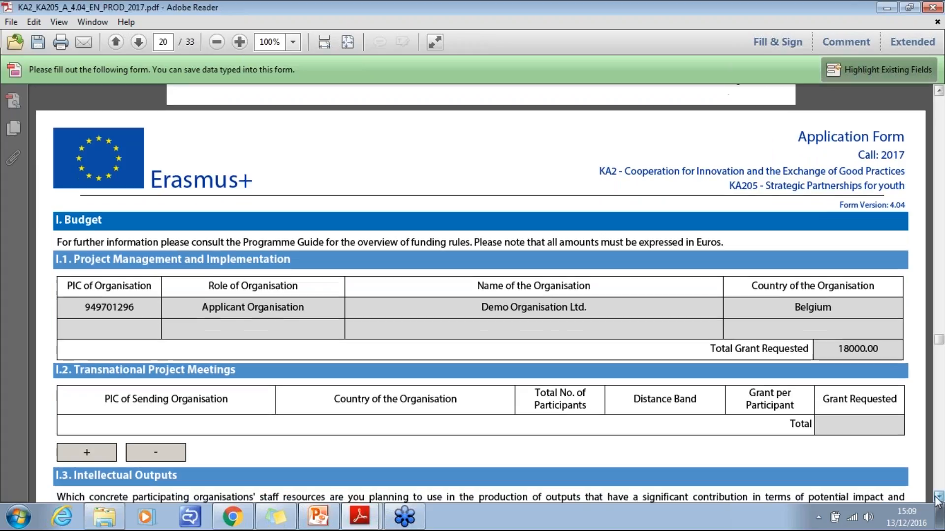
scroll(938, 498, "down", 5)
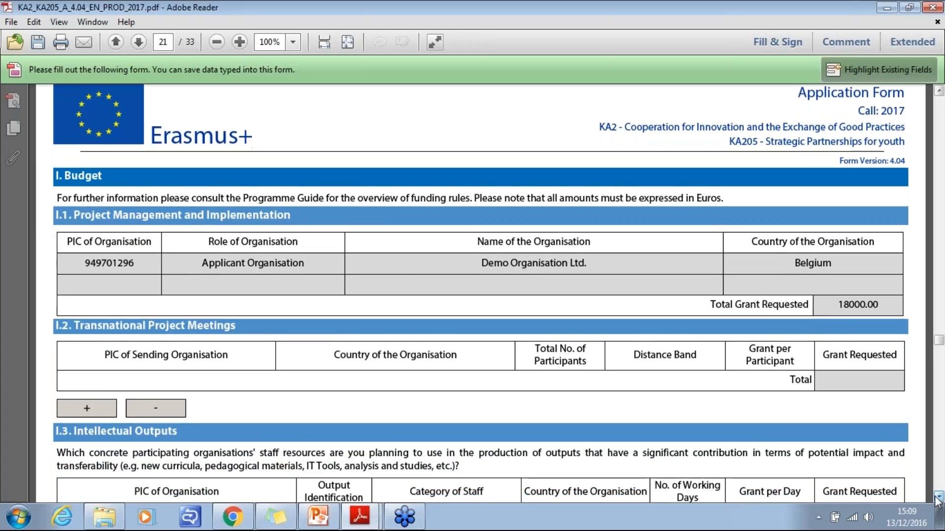
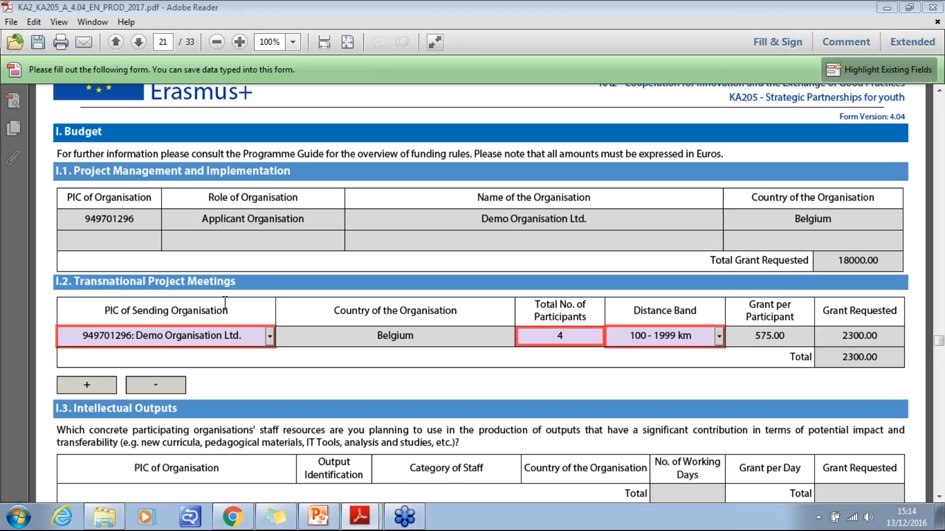
- Check the sending organisation choices in the Transnational Project Meetings table and the staff categories in the Intellectual Outputs table
left_click(270, 338)
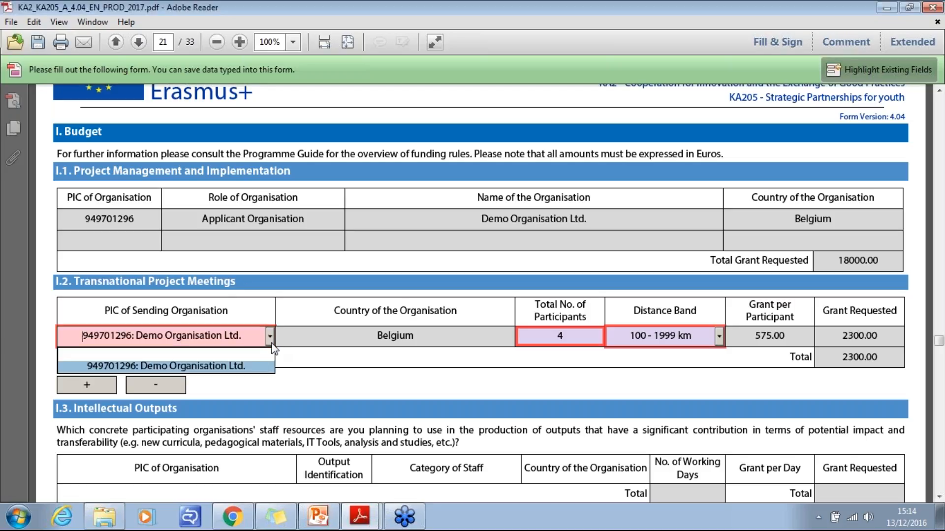
left_click(271, 343)
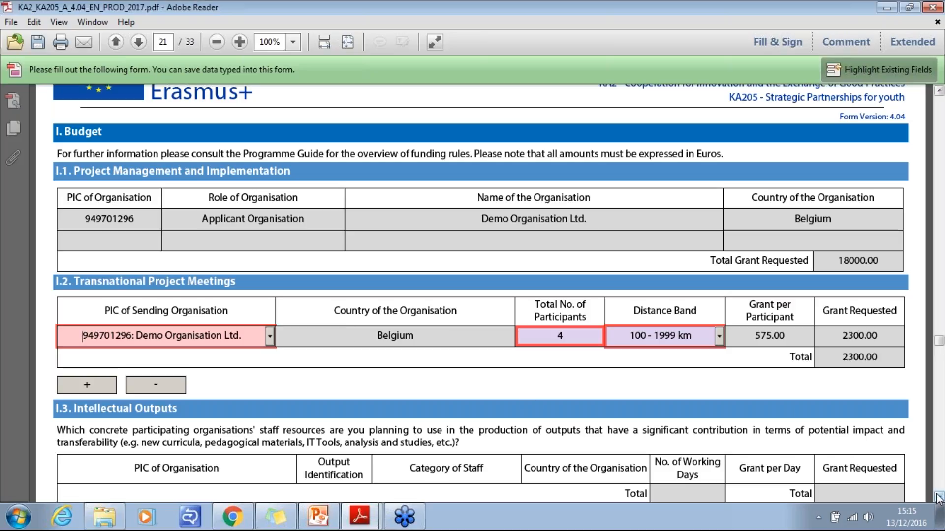
left_click_drag(938, 497, 938, 497)
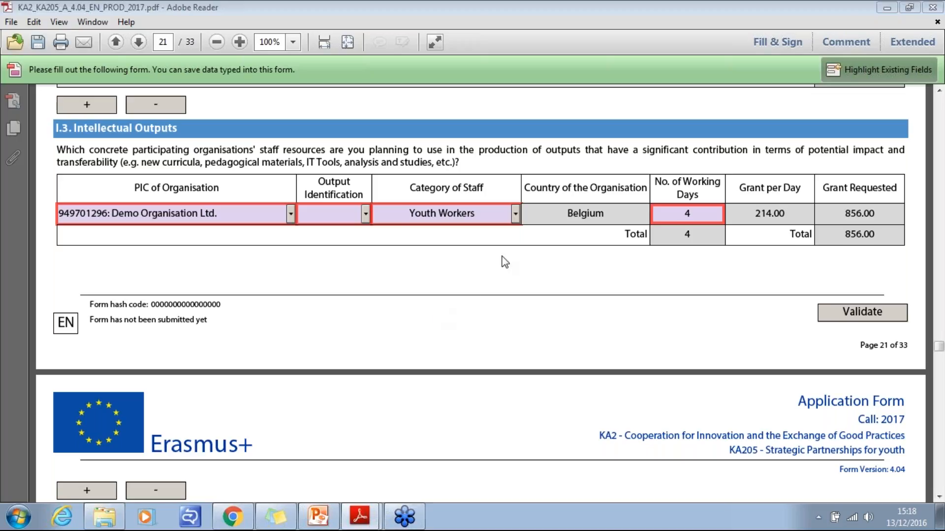
left_click(515, 215)
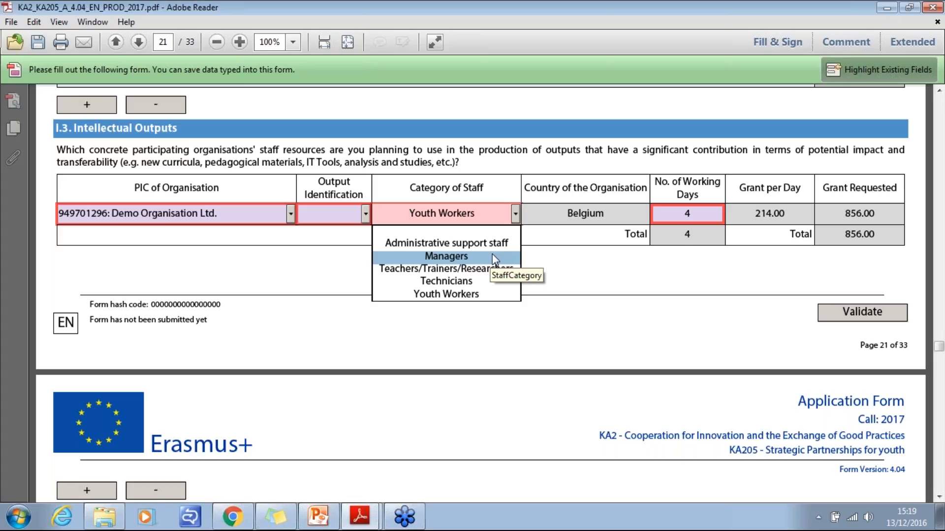
left_click(582, 259)
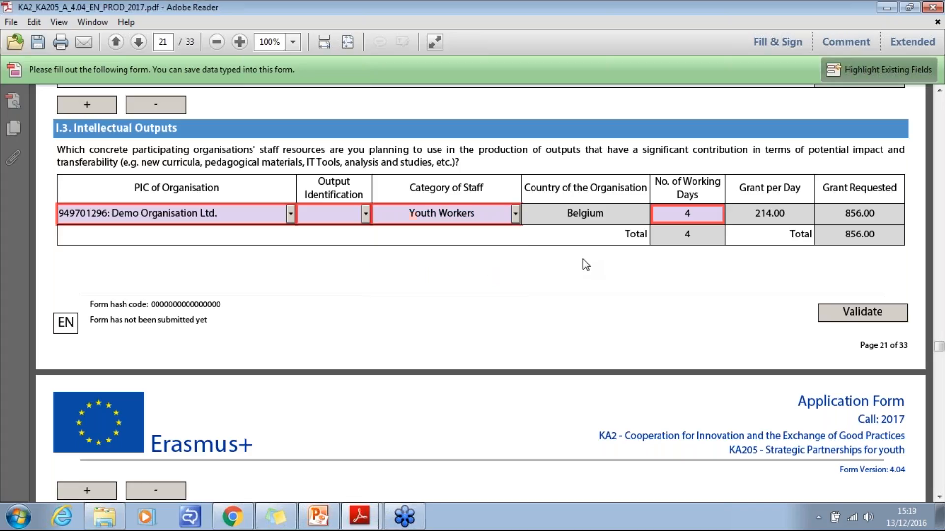
- Add a row for Demo Organisation Ltd. to the I.4 Multiplier Events table and check its event identification choices
left_click(939, 498)
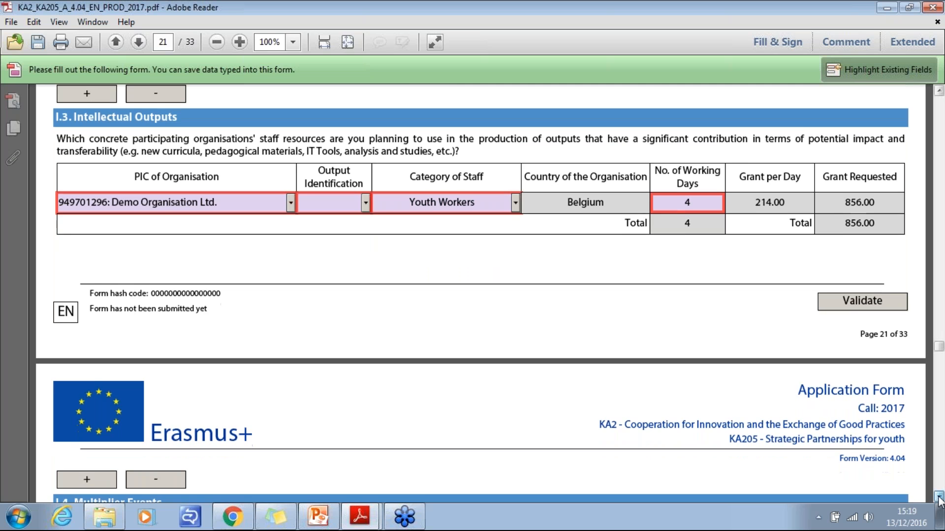
left_click(939, 497)
left_click(939, 497)
left_click(939, 497)
left_click(938, 498)
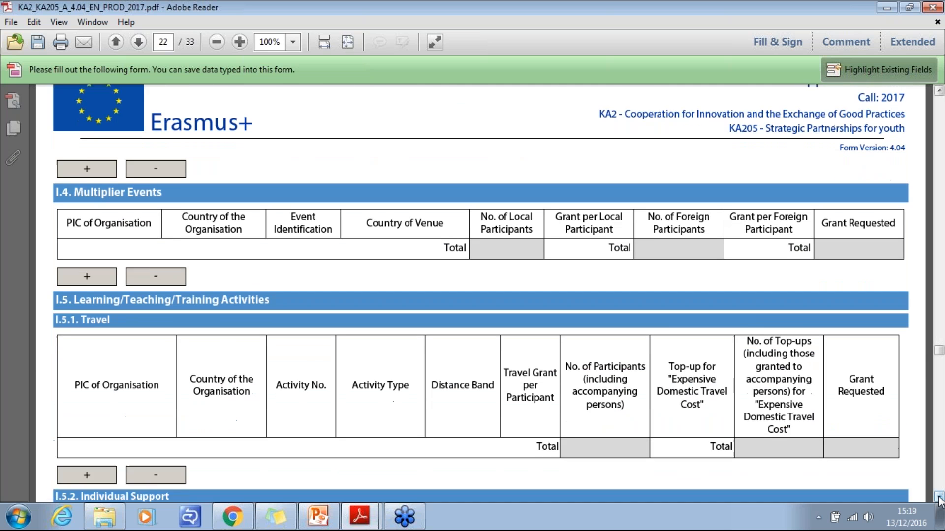
left_click(938, 498)
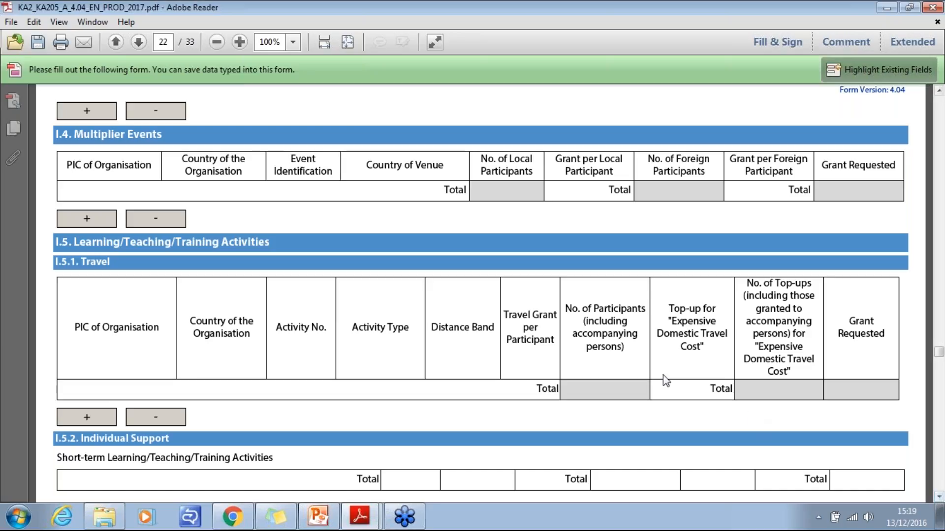
left_click(85, 222)
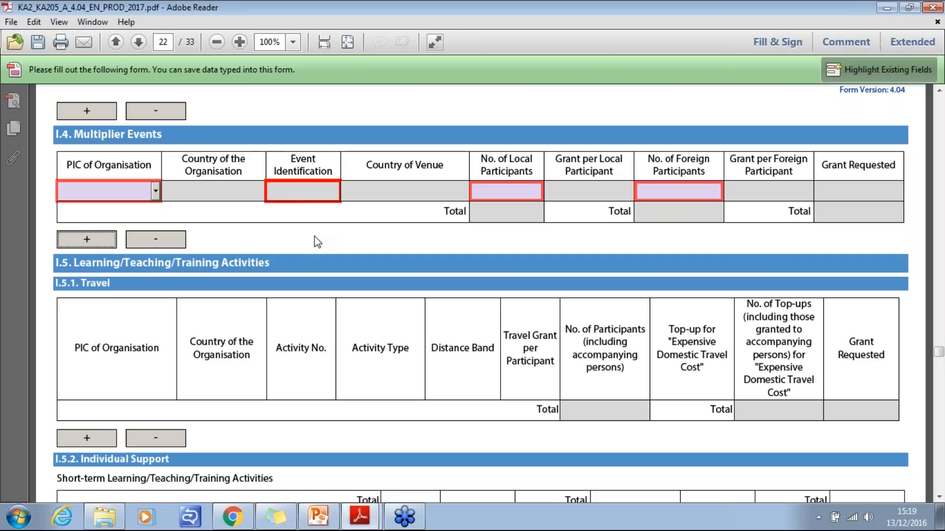
left_click(155, 191)
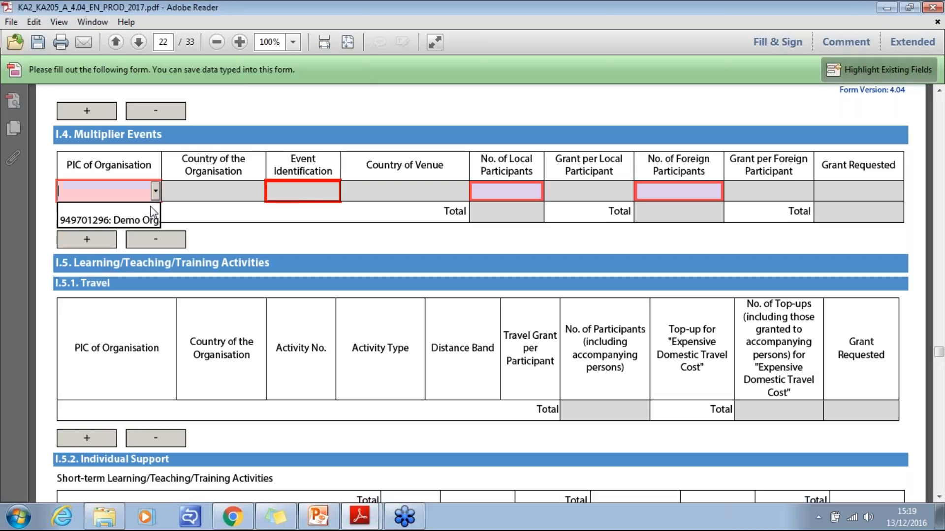
left_click(98, 219)
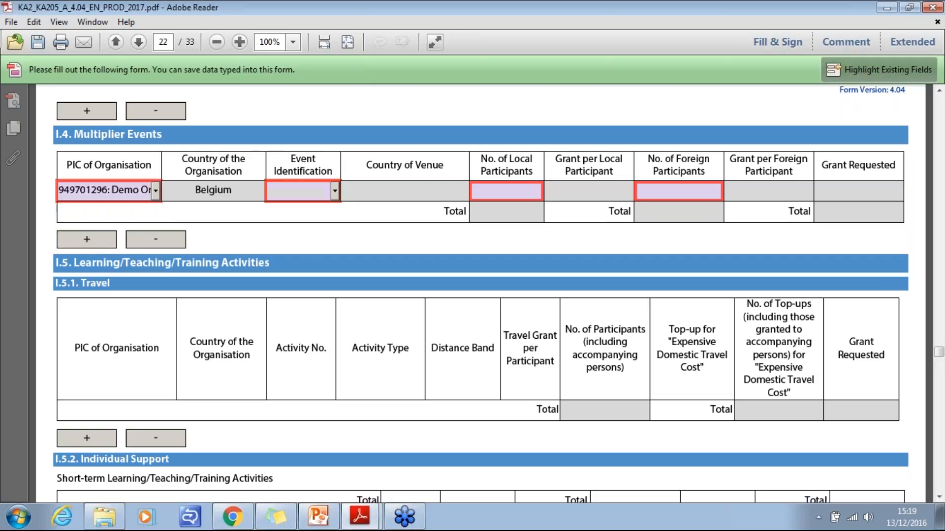
left_click(335, 192)
left_click(335, 192)
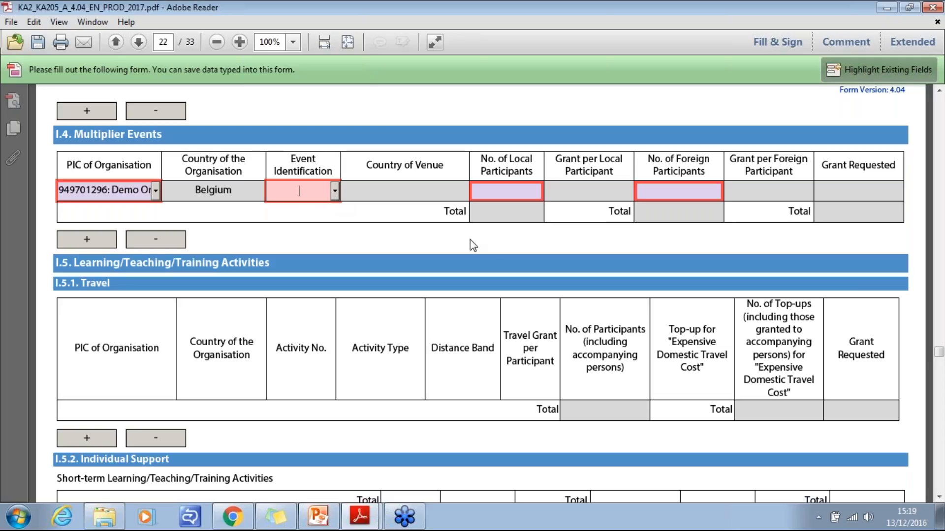
- Set both the local and the foreign participants of the multiplier event to 50
left_click(501, 194)
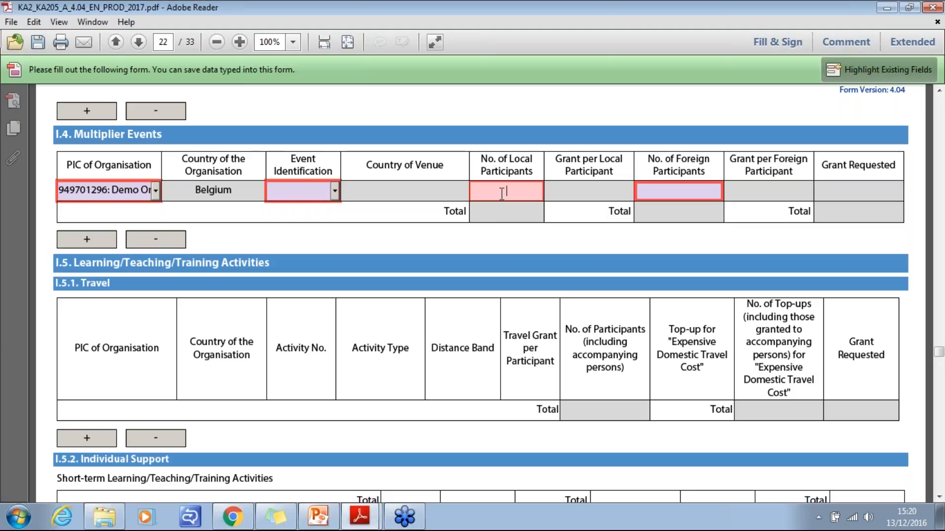
type("50")
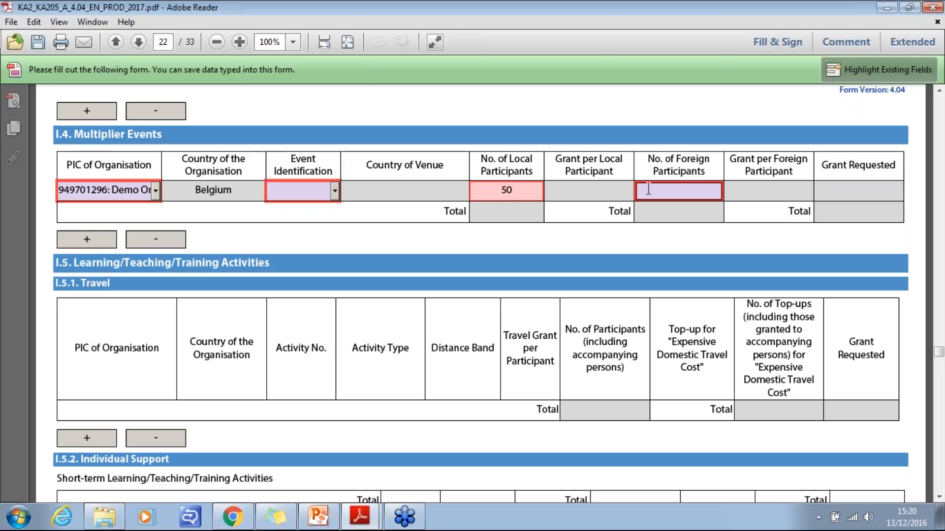
left_click(675, 190)
type("50")
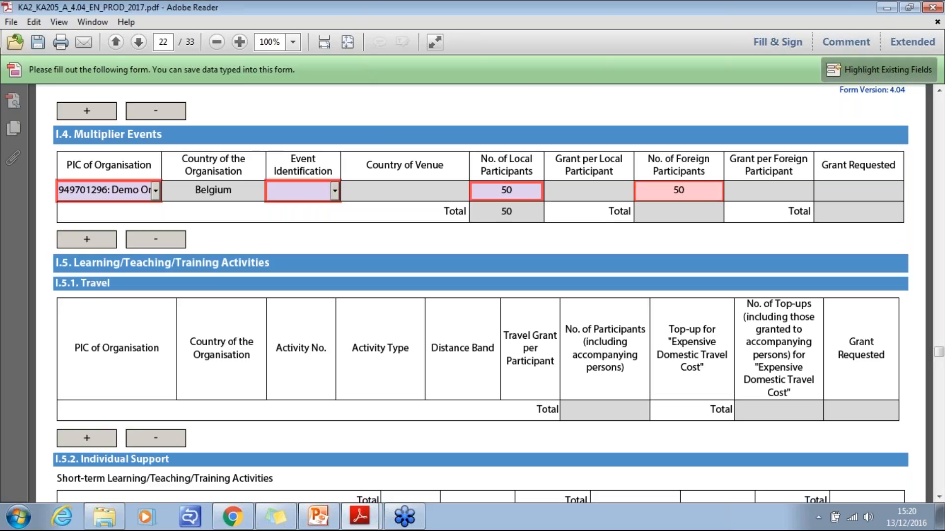
key("Return")
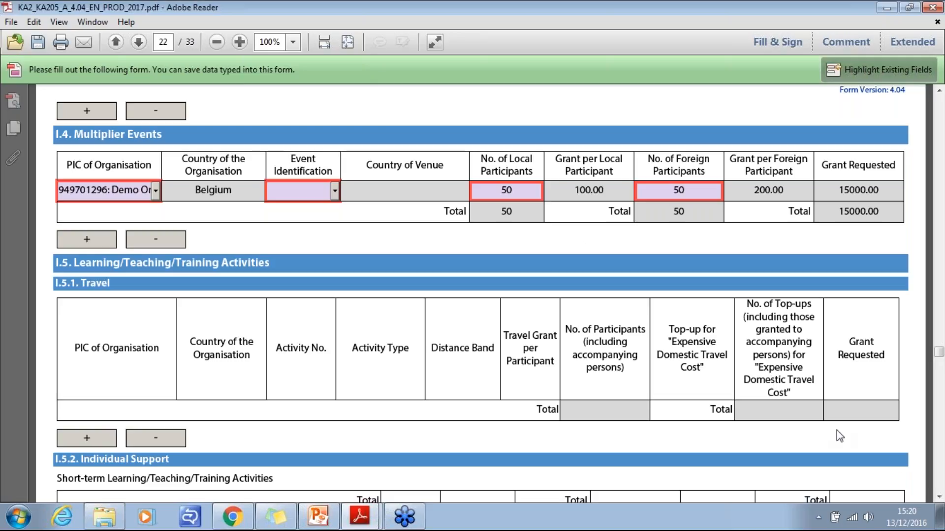
- Add a row to the I.5.1 Travel table with Demo Organisation Ltd. as the organisation
left_click(938, 497)
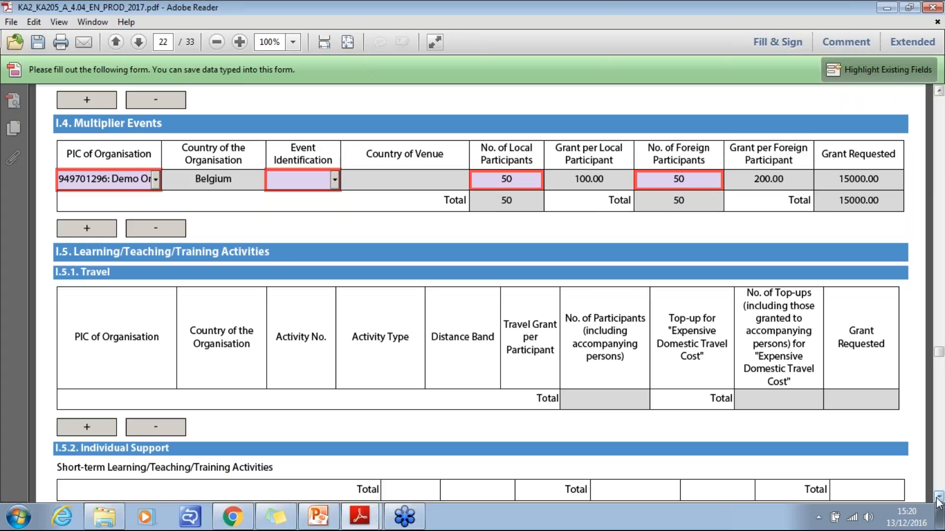
left_click(939, 496)
left_click(939, 497)
left_click(939, 497)
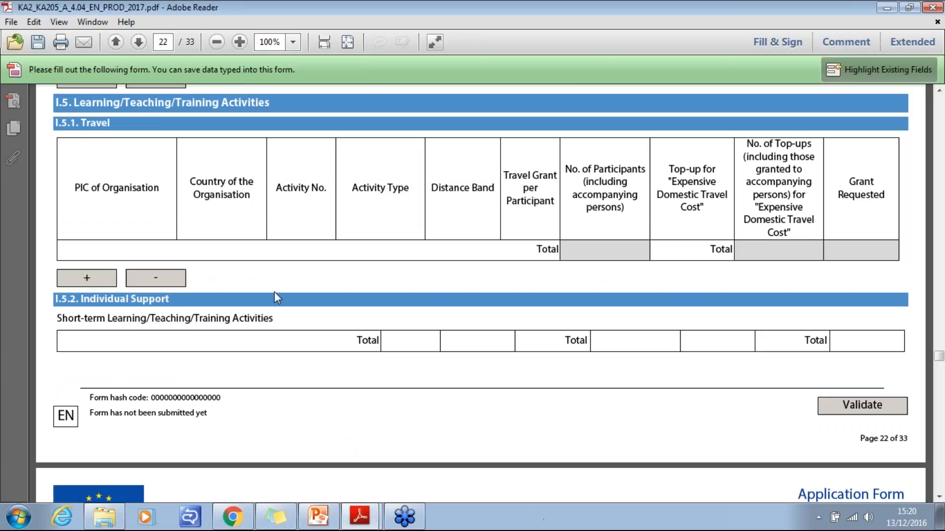
left_click(87, 278)
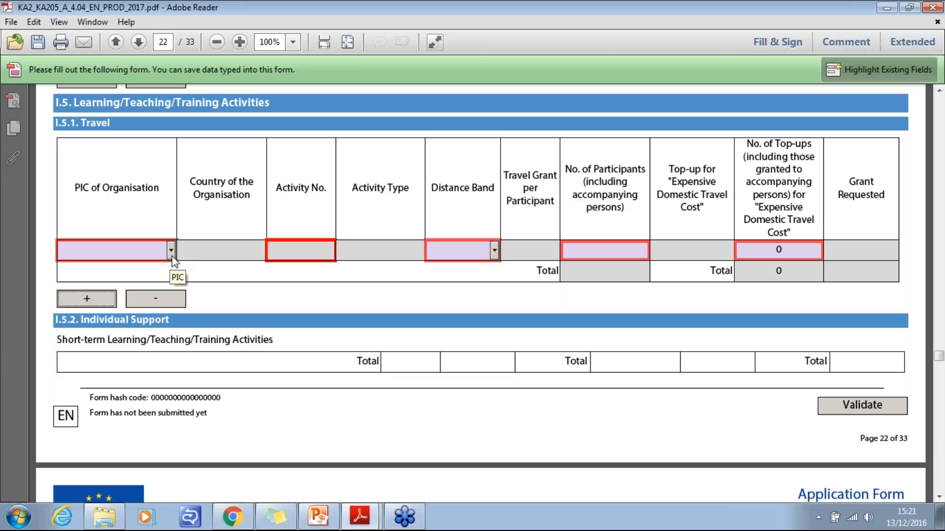
left_click(300, 251)
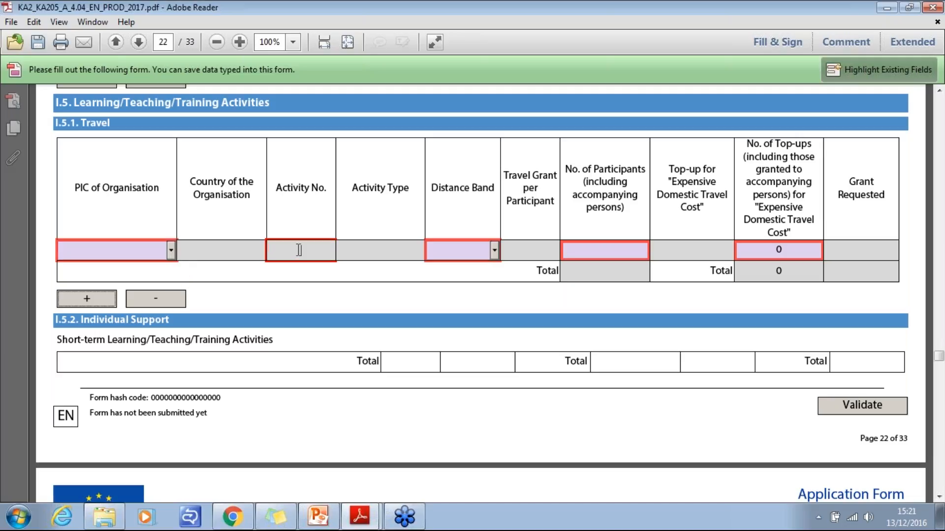
left_click(171, 252)
left_click(155, 284)
left_click(171, 250)
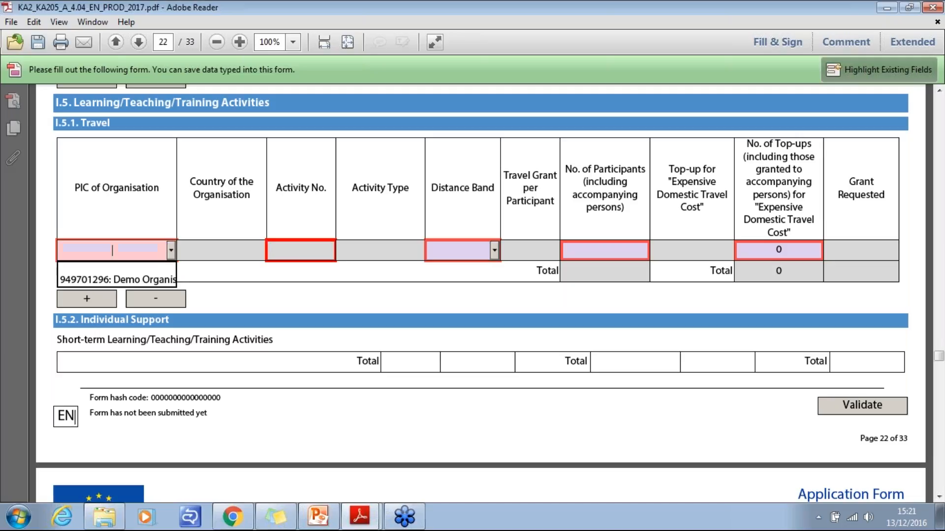
left_click(162, 281)
- Set the travel row's distance band to 500 - 1999 km and its number of participants to 15
left_click(489, 250)
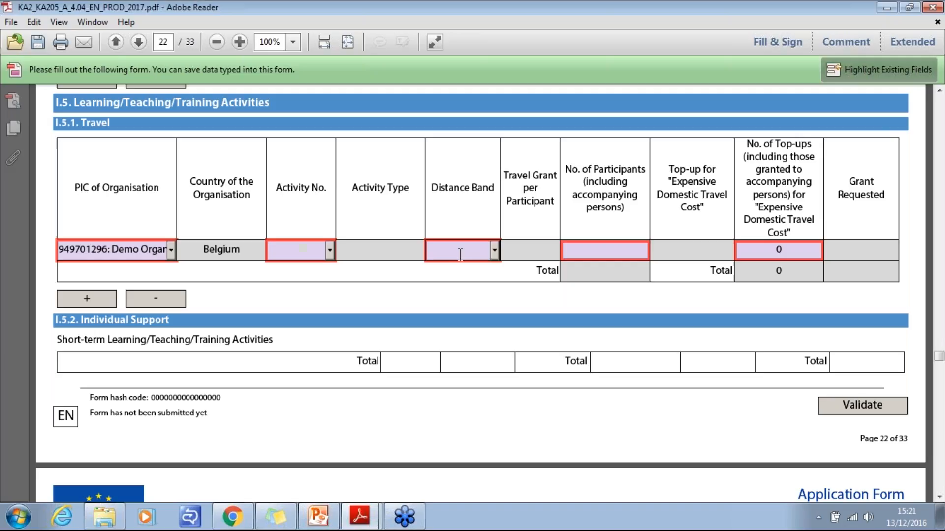
left_click(494, 249)
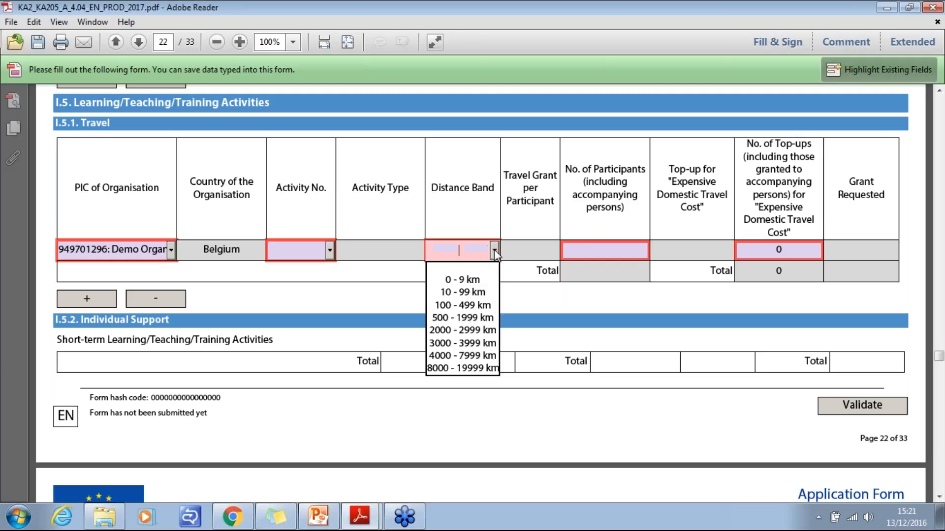
left_click(465, 317)
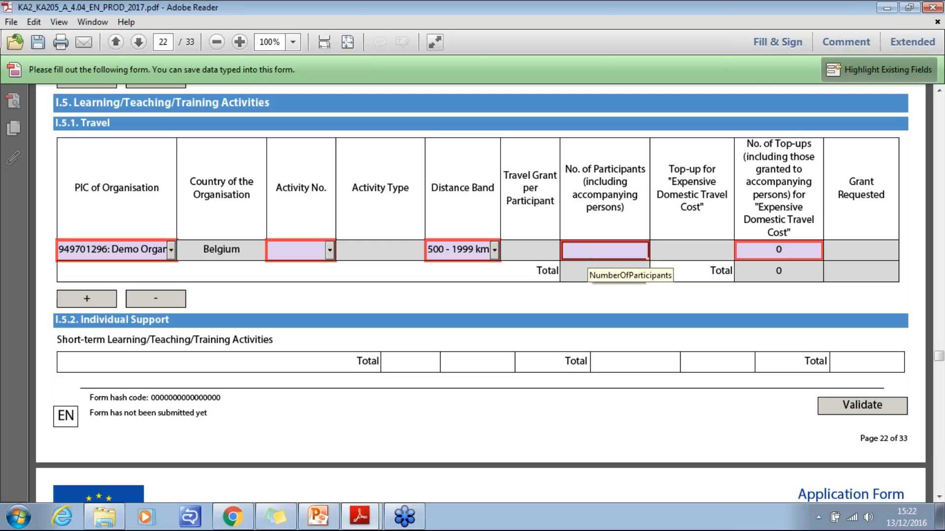
left_click(646, 256)
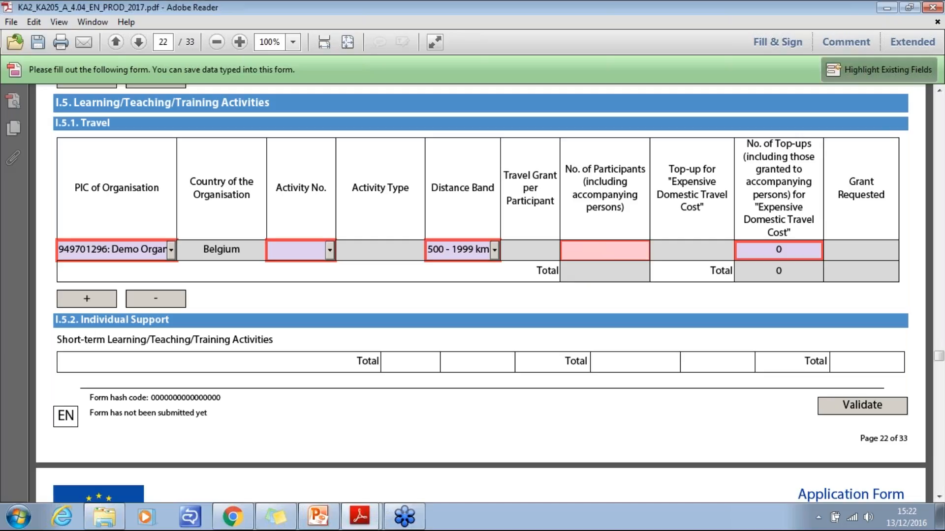
type("15")
left_click(707, 298)
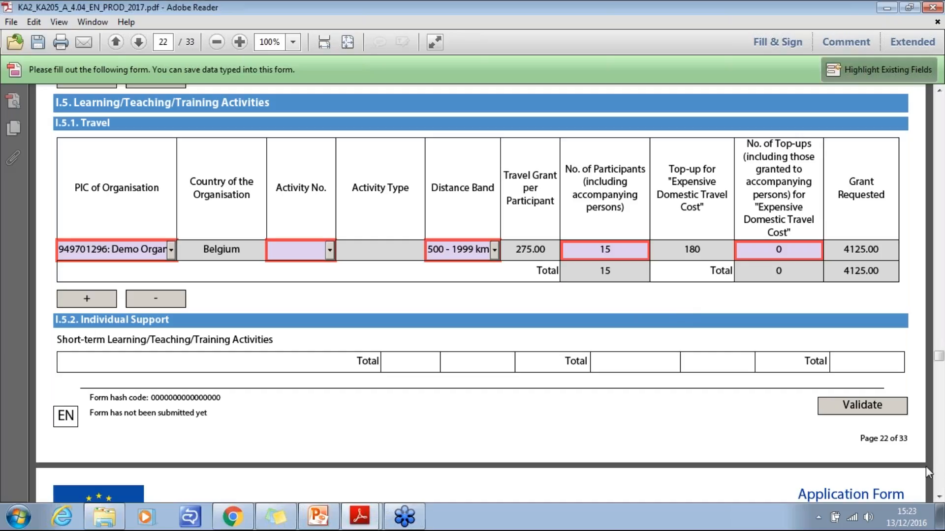
- Add an empty row to the short-term activities table in section I.5.2 Individual Support
left_click_drag(939, 497, 939, 498)
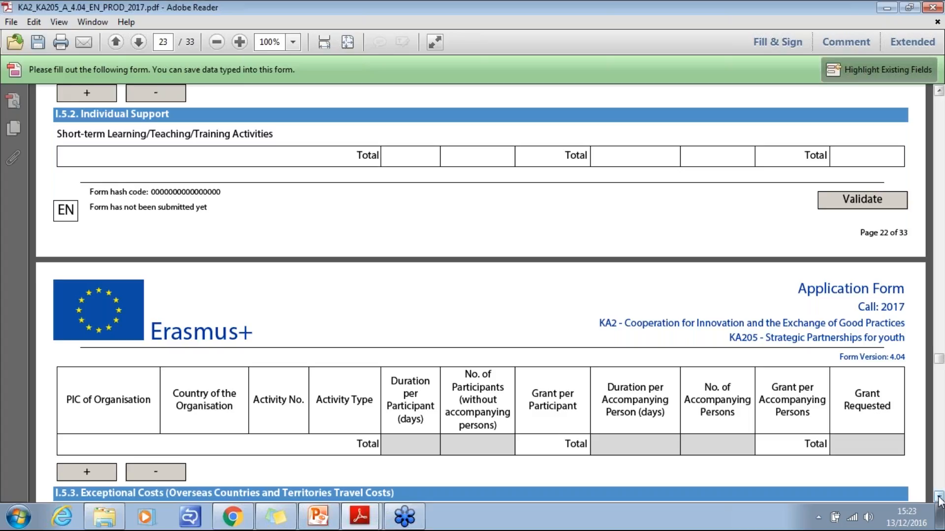
left_click(939, 497)
scroll(96, 284, "down", 6)
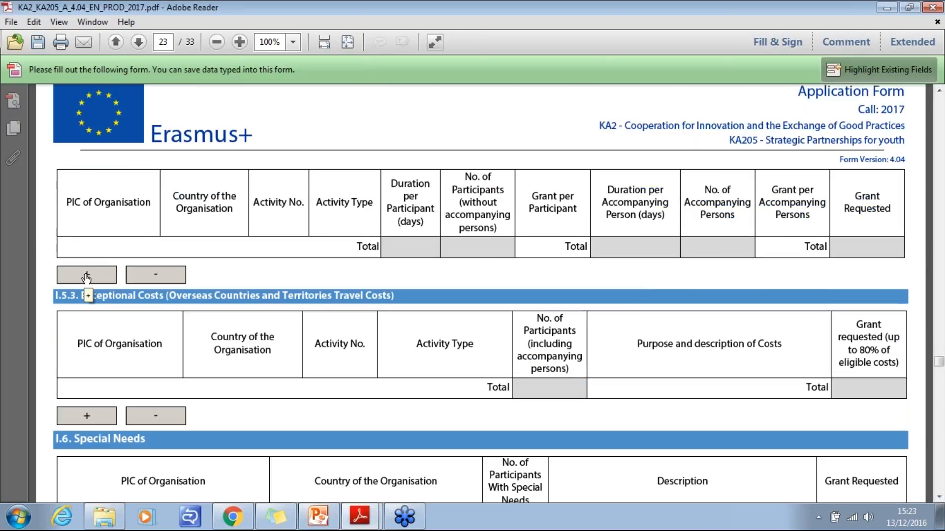
left_click(86, 276)
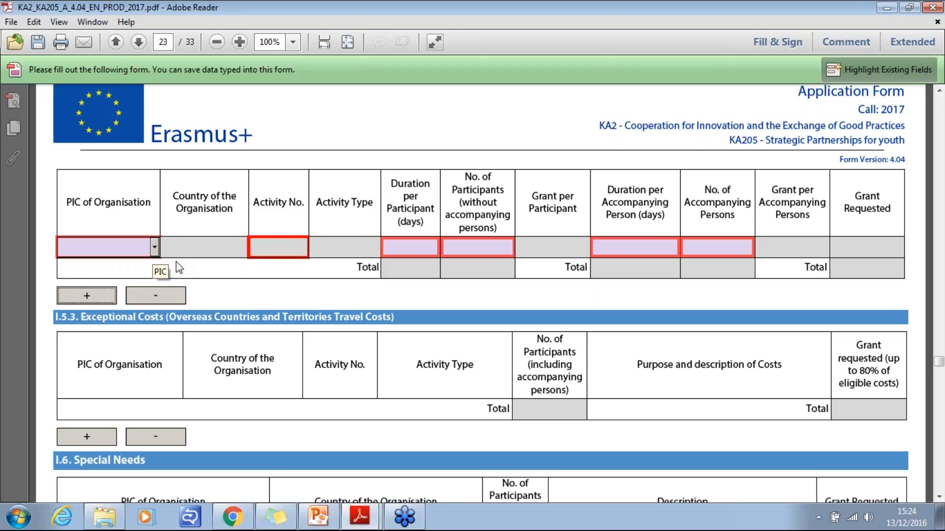
- Look over the I.5.3 Exceptional Costs table and add an empty row to the I.6 Special Needs table
left_click(938, 497)
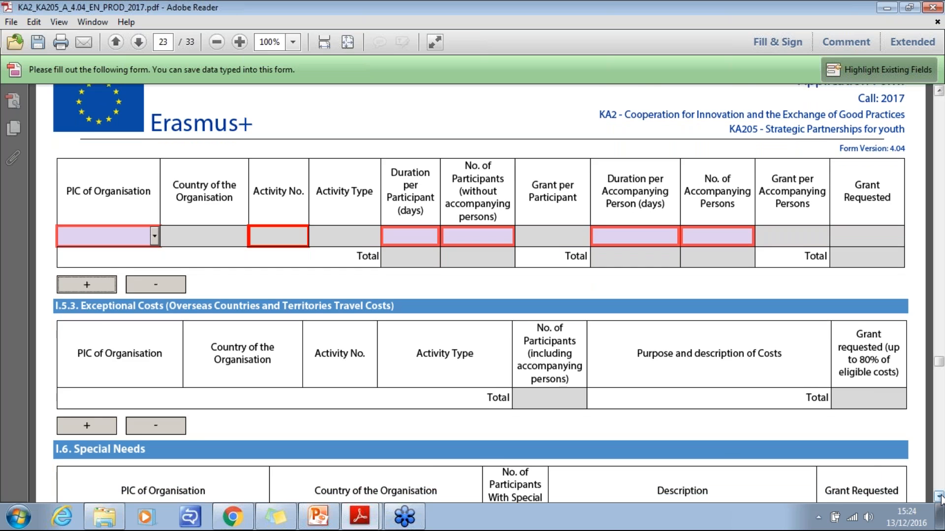
left_click(941, 498)
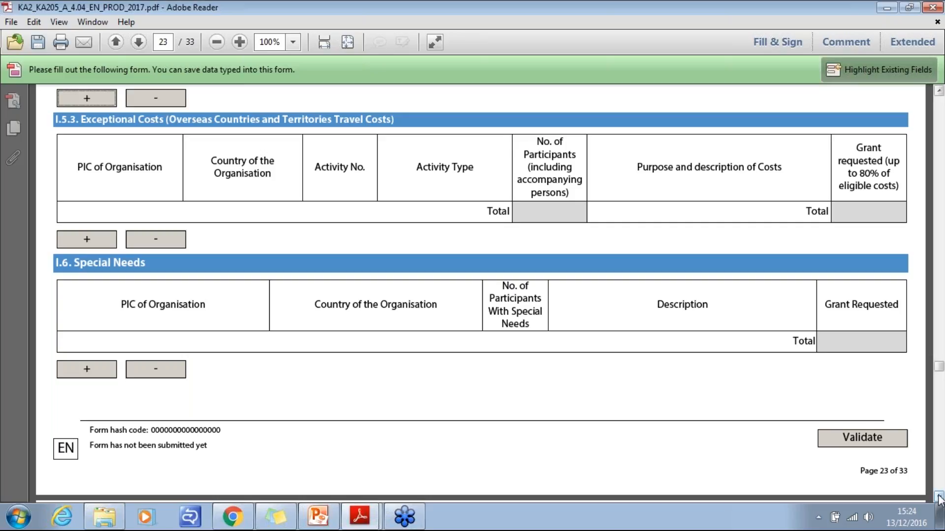
left_click(939, 498)
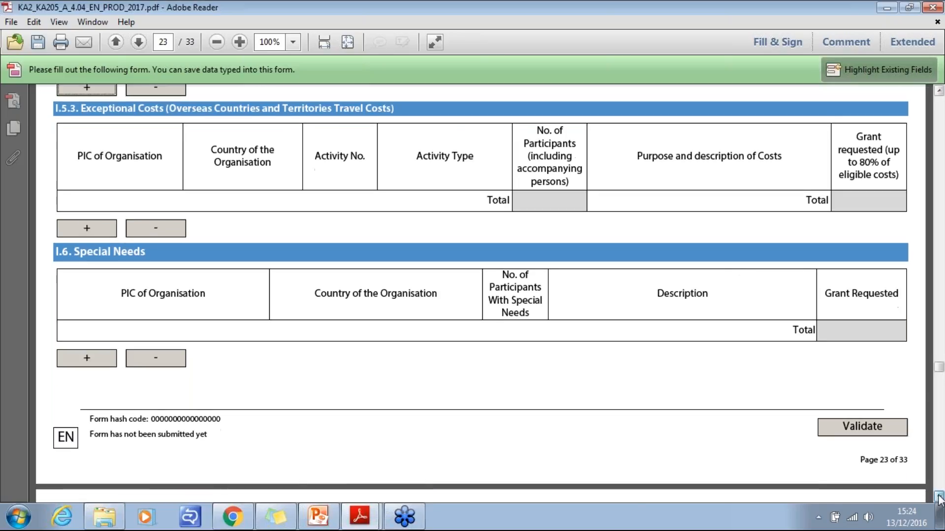
left_click(939, 497)
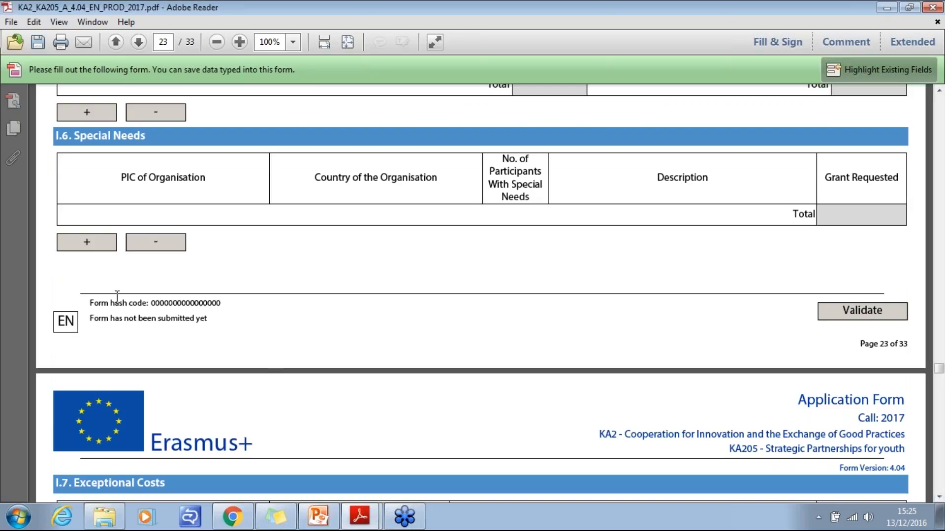
left_click(87, 242)
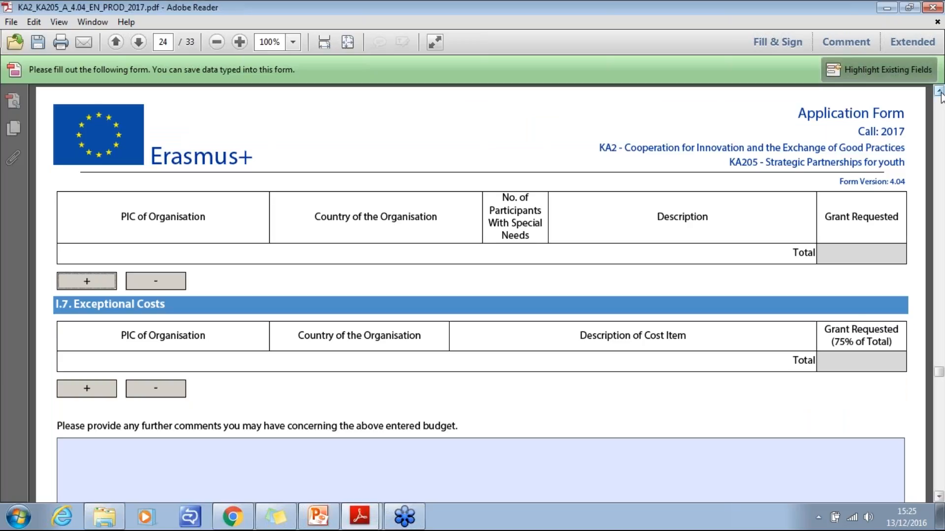
scroll(938, 92, "up", 8)
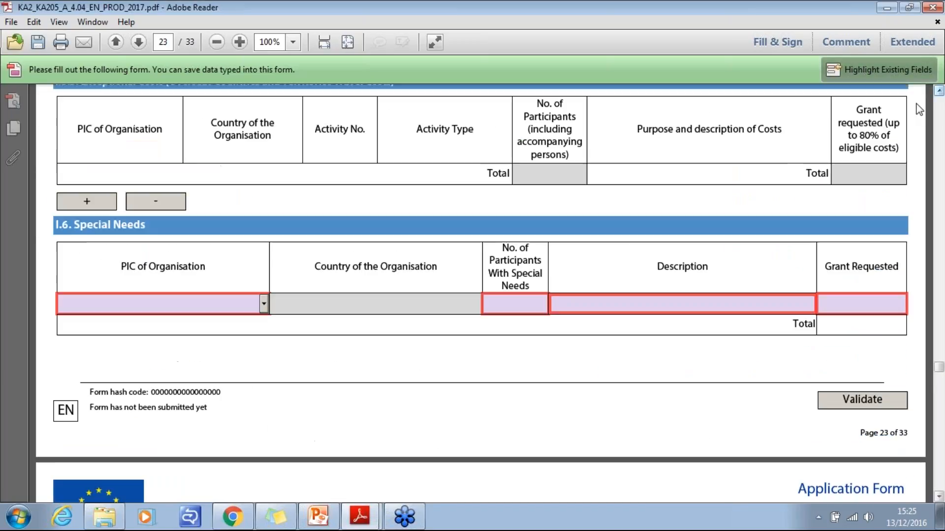
- In the I.6 Special Needs row, enter 2 participants, the description "sfkjhgdkfjghdfkjkg" and a requested grant of 500
left_click(523, 308)
type("2")
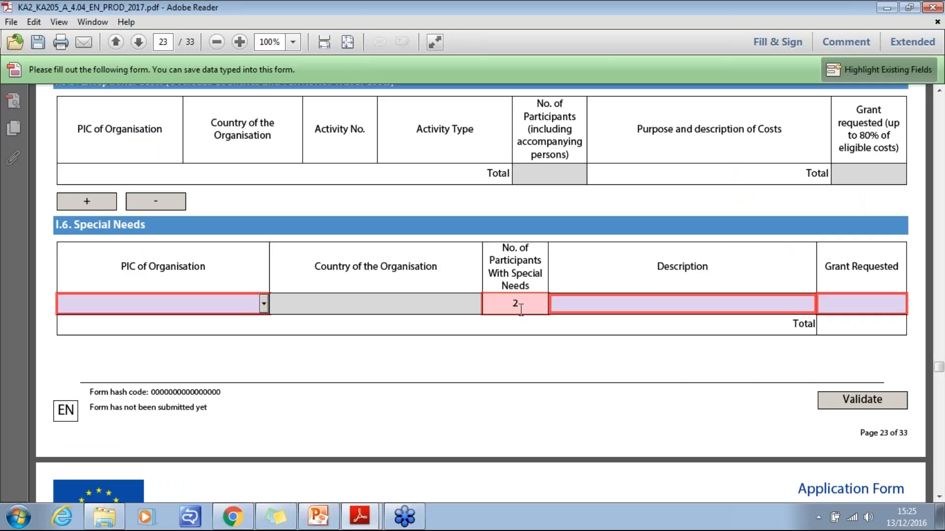
key("Tab")
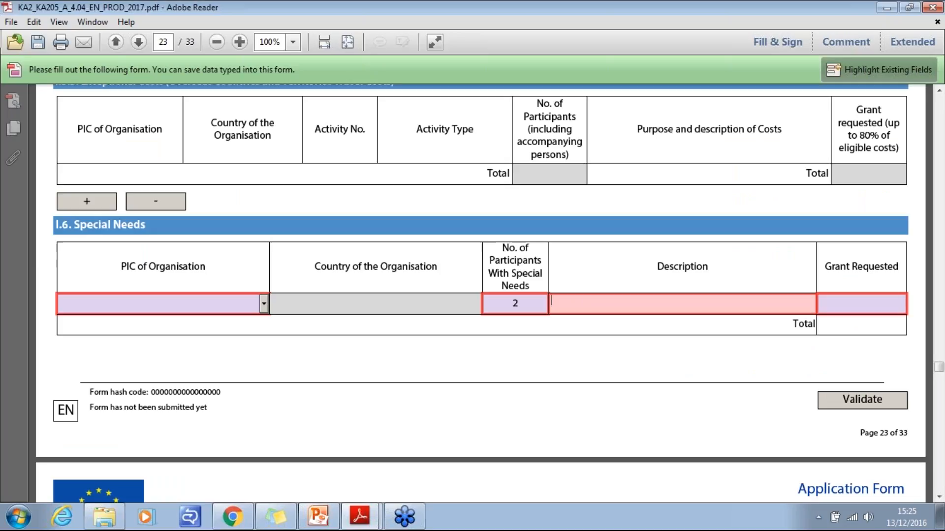
type("sfkjhgdkfjghdfkjkg")
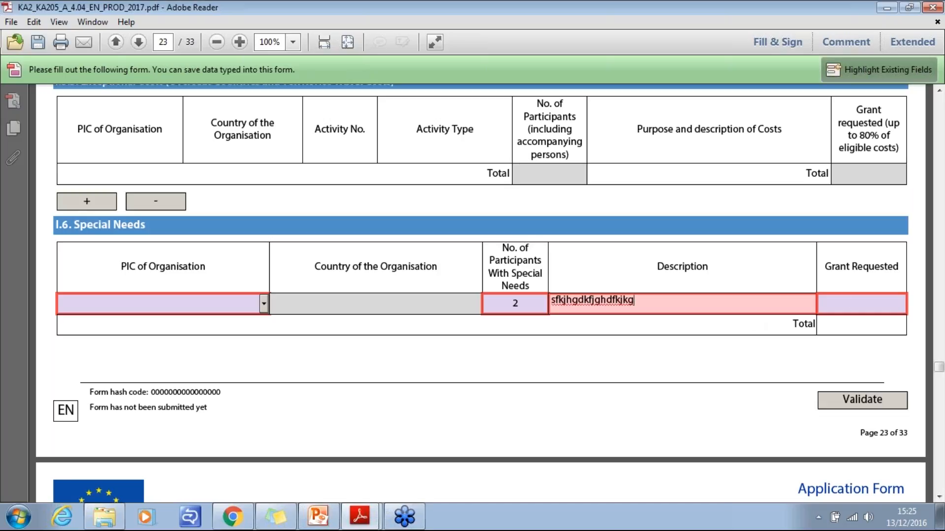
left_click(845, 303)
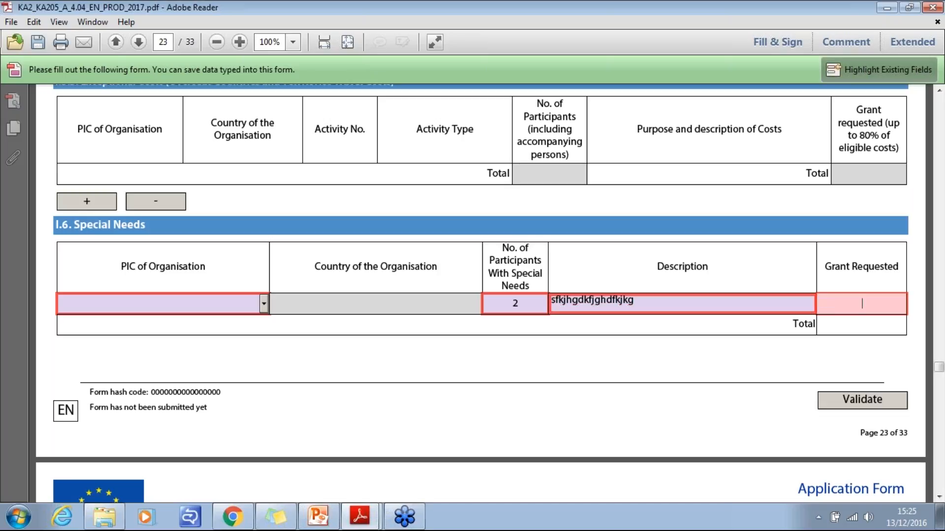
type("5")
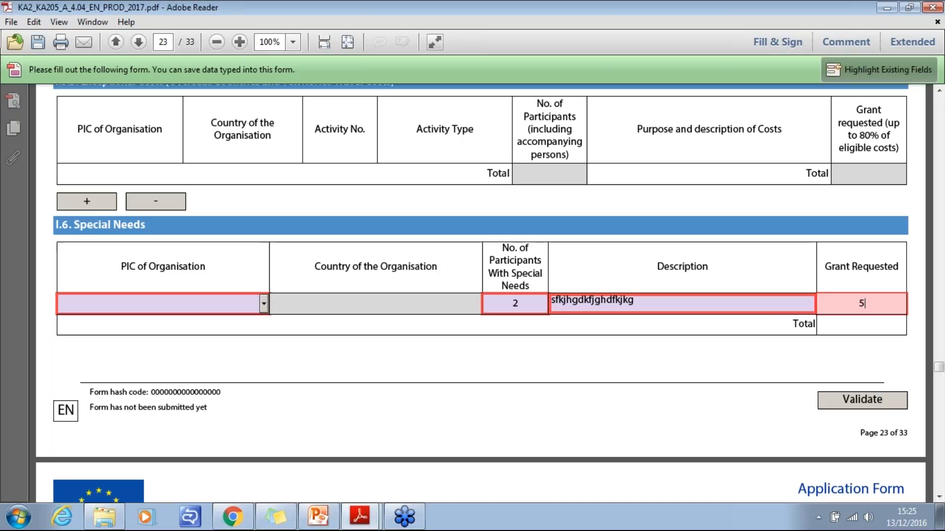
type("00")
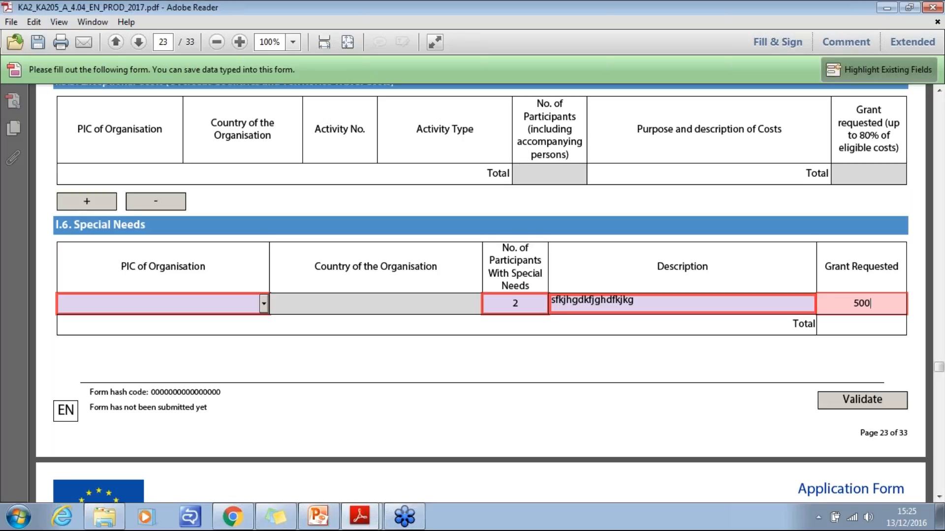
left_click(746, 360)
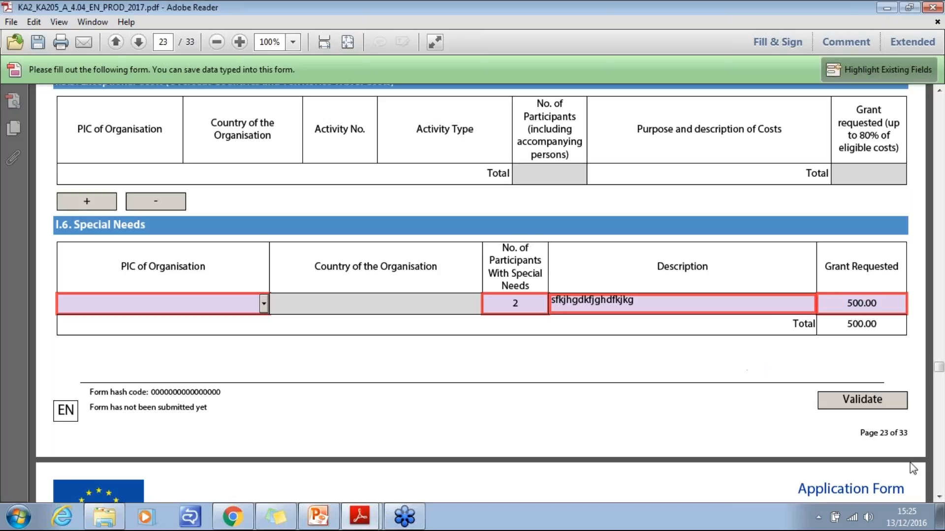
- Add an empty row to the I.7 Exceptional Costs table
left_click(939, 498)
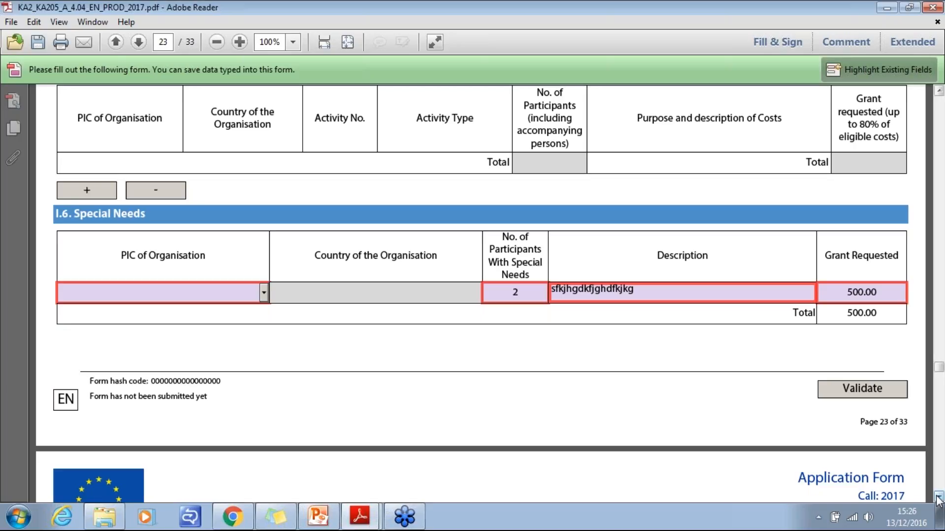
left_click(938, 497)
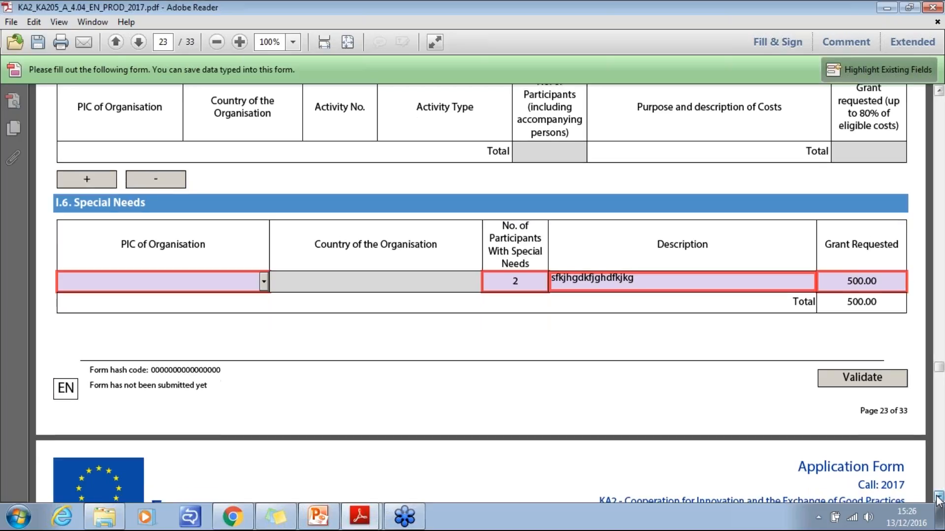
left_click(937, 497)
left_click(937, 496)
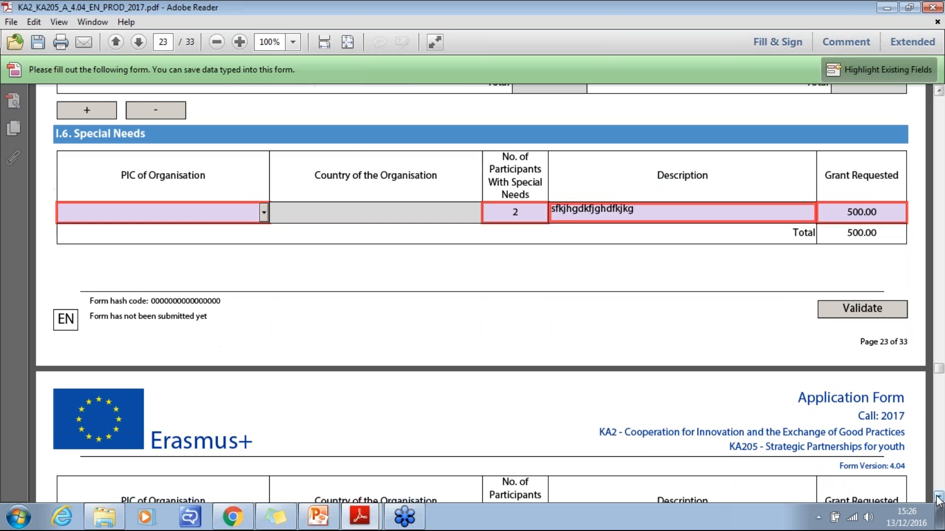
left_click(938, 498)
left_click(938, 498)
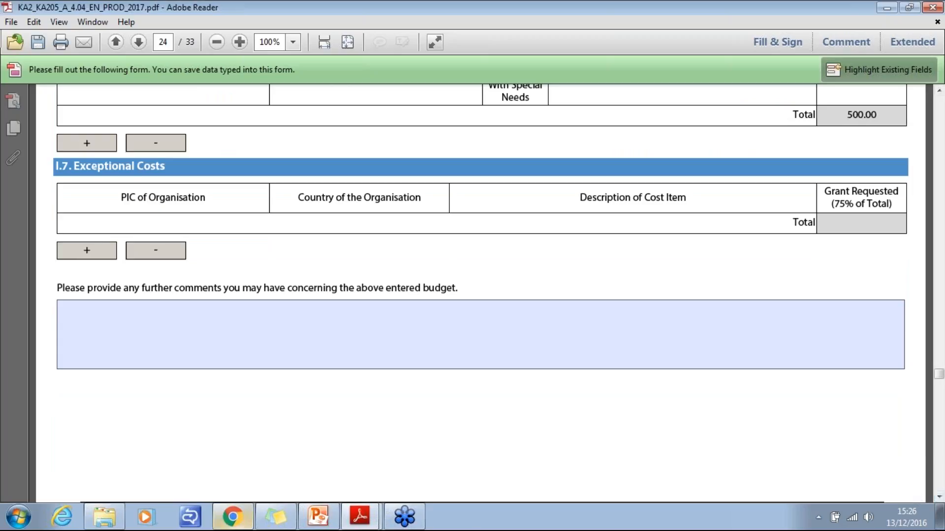
left_click(88, 253)
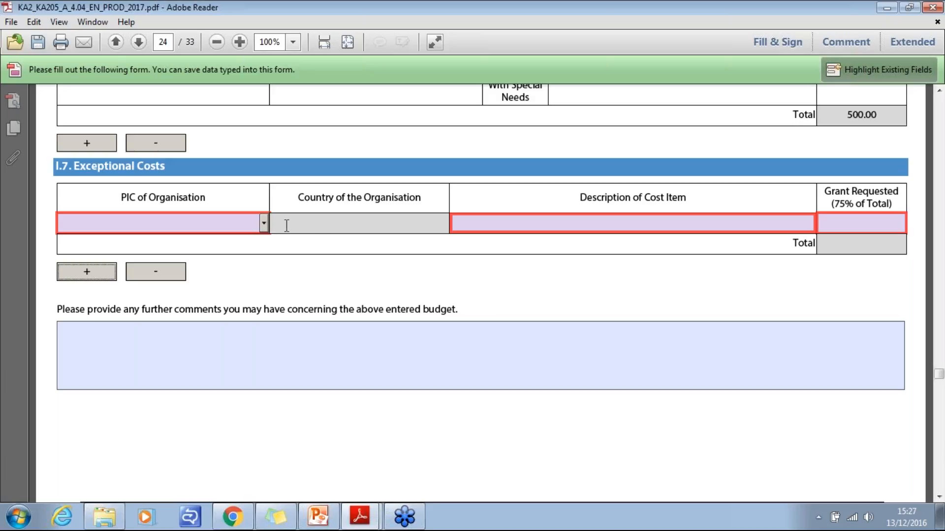
- Enter the cost item description "kfdjghdfjghdfkjhgkjdfh" and a requested grant of 500 in the I.7 row, leaving the organisation blank
left_click(158, 222)
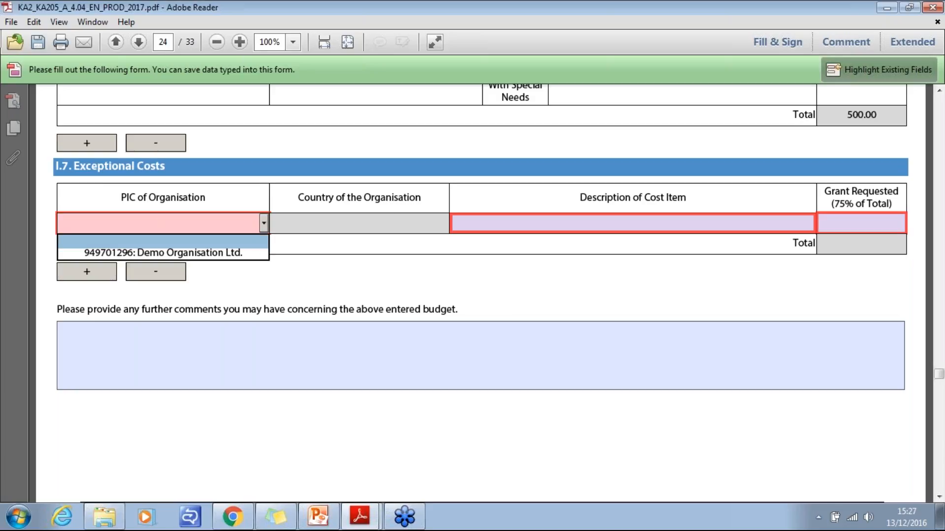
left_click(423, 220)
left_click(454, 220)
type("kfd")
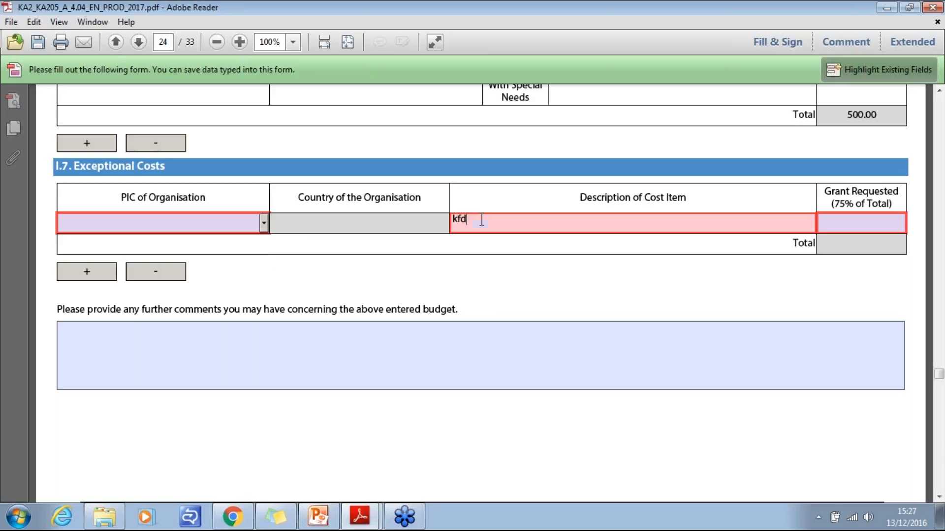
type("jghdfjghdfkjhgkjdfh")
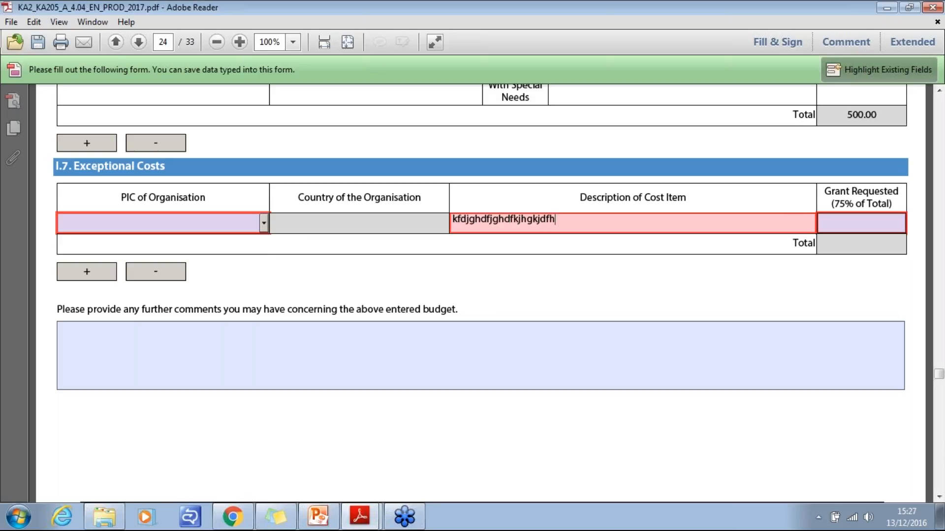
key("Tab")
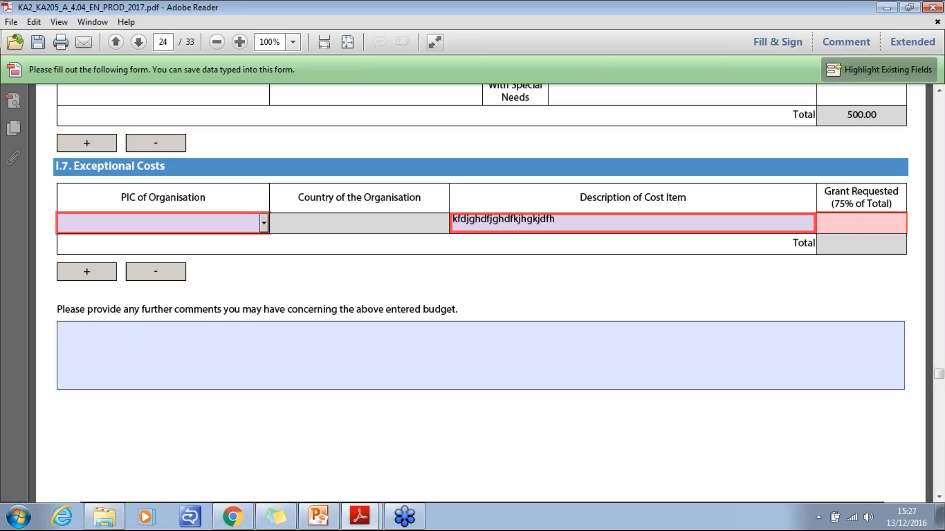
type("500")
left_click(857, 286)
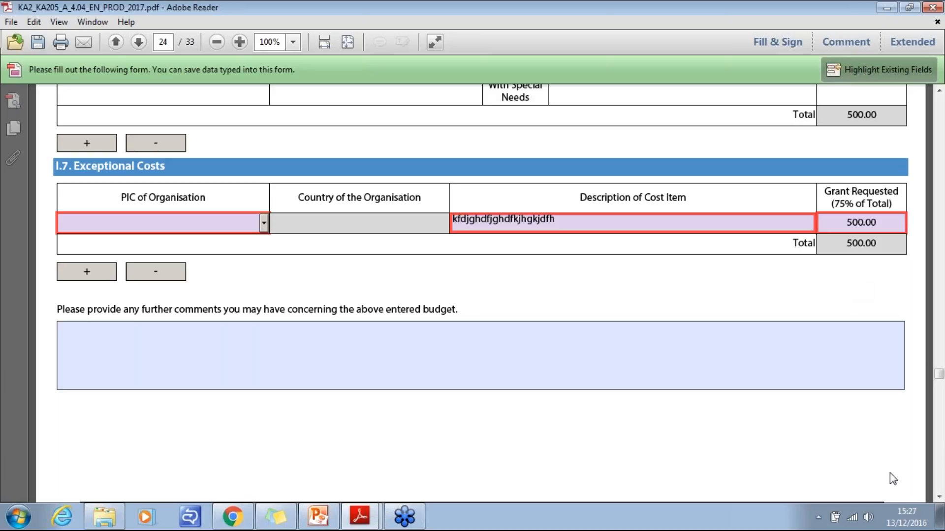
- Read the section J Project Summary instructions and look over the summary text area
left_click(939, 497)
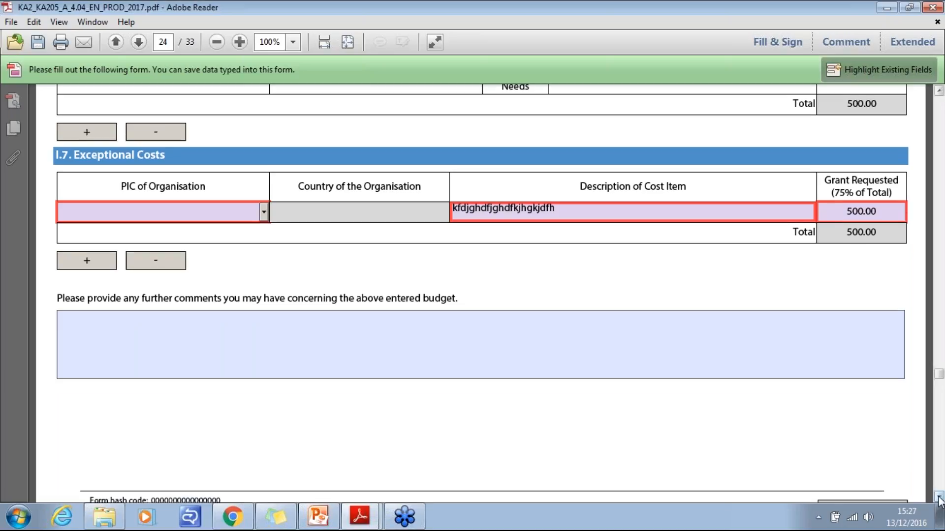
left_click(938, 498)
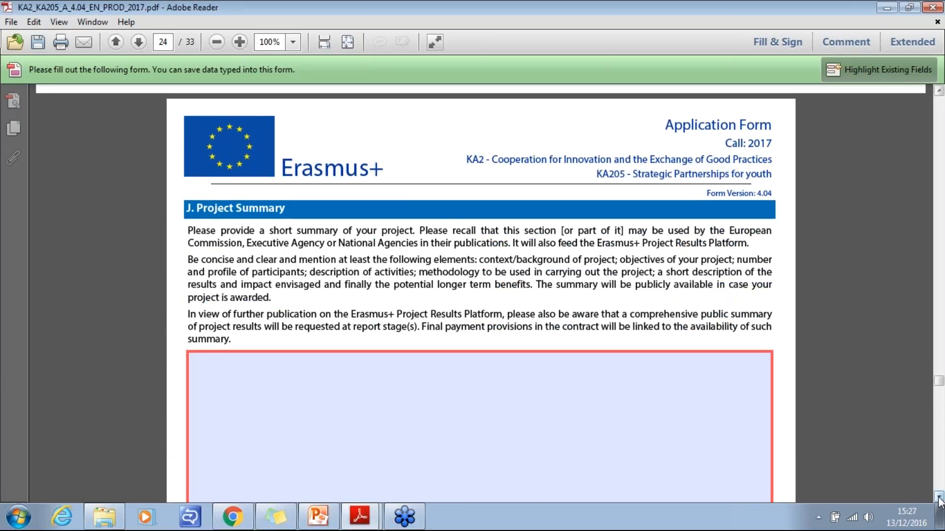
left_click(938, 498)
left_click(939, 498)
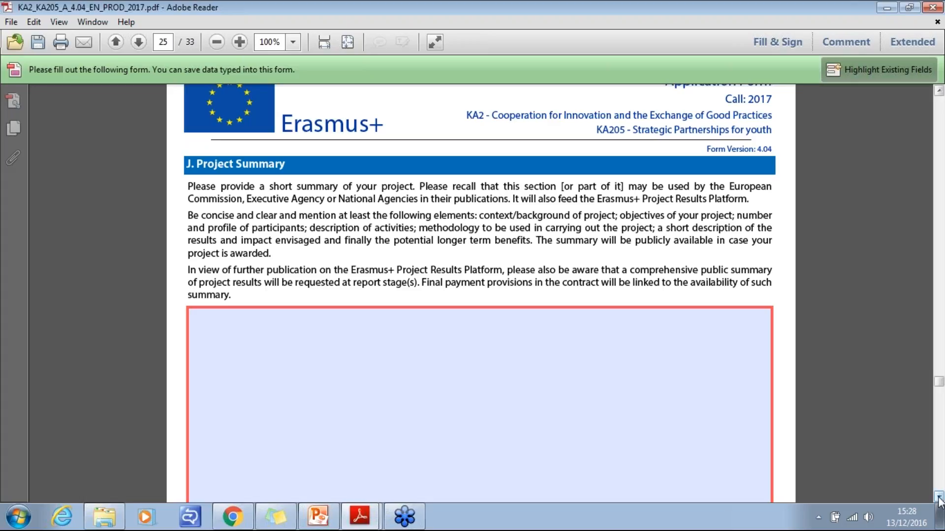
left_click(939, 497)
left_click(939, 497)
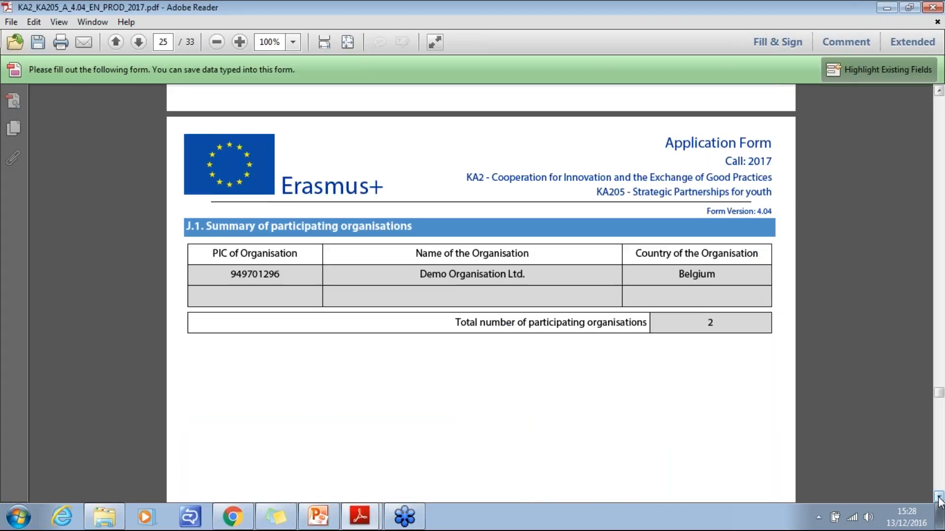
- Review the J.1 participating organisations table and the J.2 Budget Summary with the project total grant
left_click(939, 498)
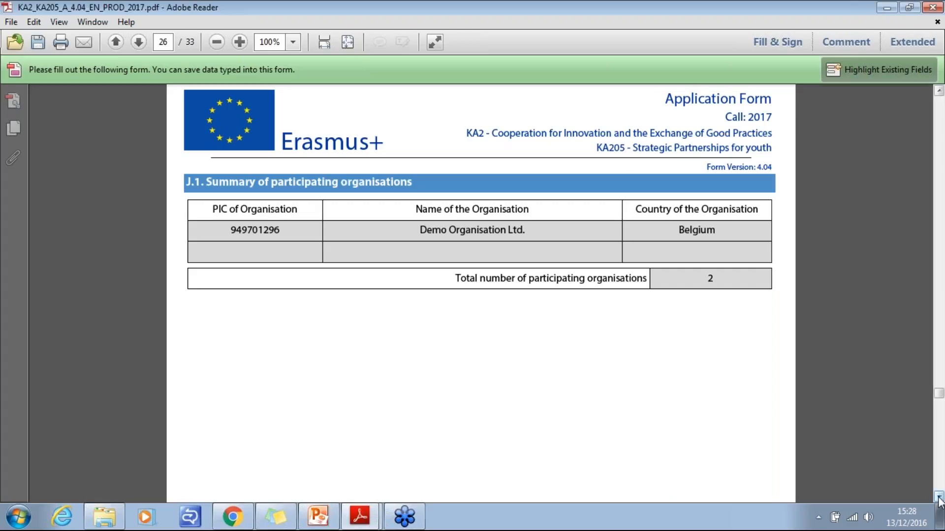
left_click(938, 498)
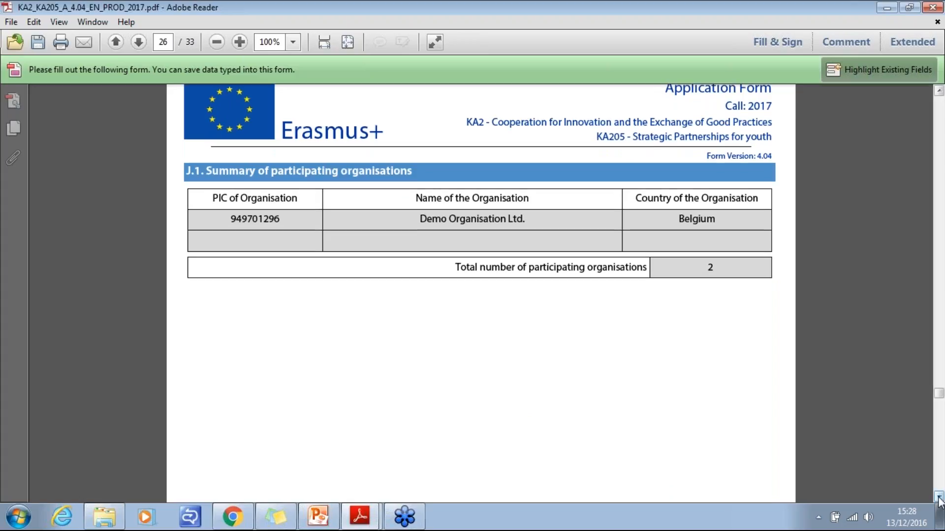
left_click(939, 498)
left_click(939, 497)
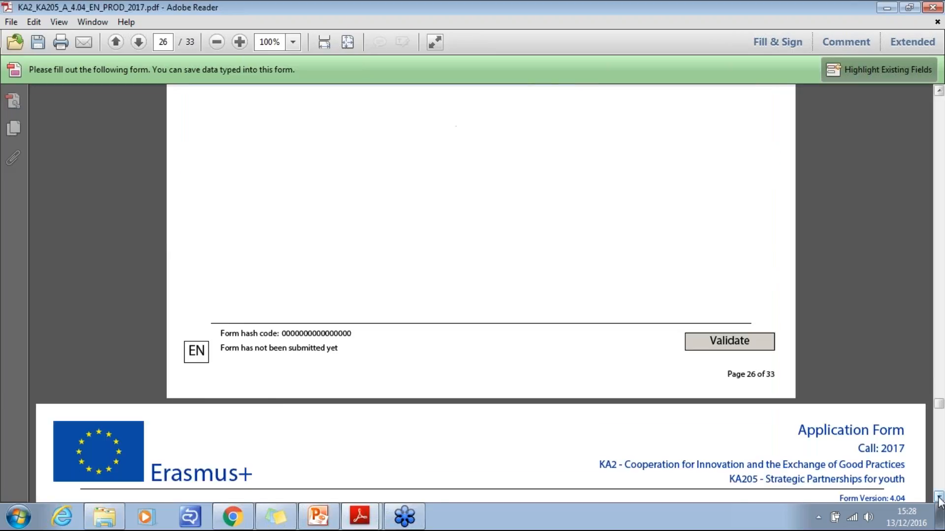
left_click(939, 498)
left_click(938, 497)
left_click(939, 498)
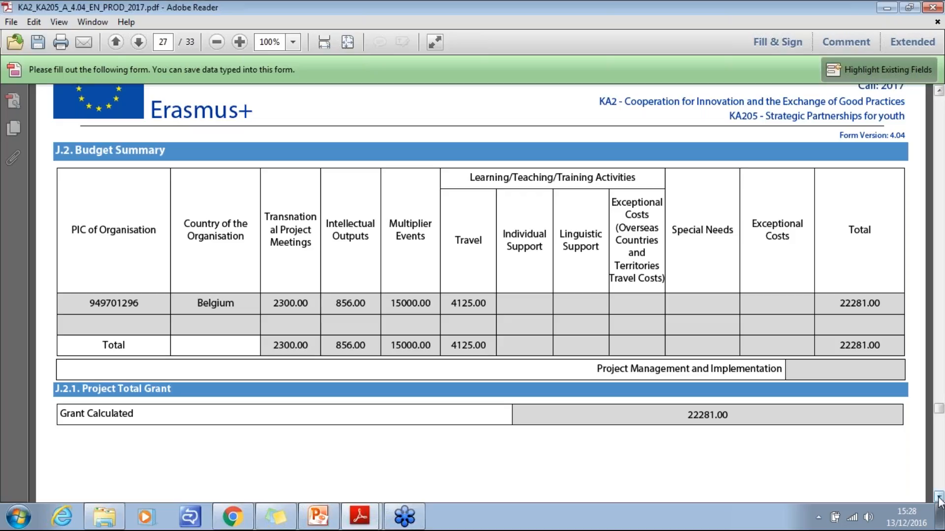
left_click(938, 497)
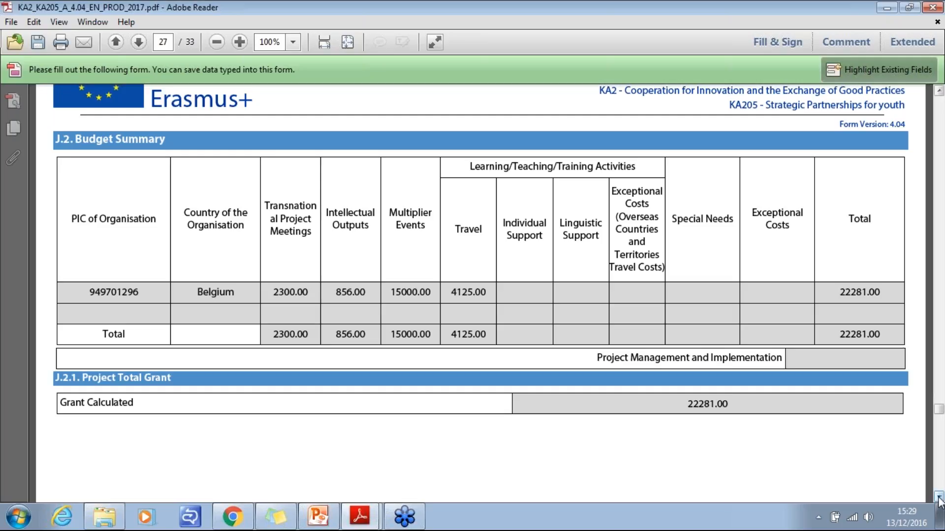
left_click(939, 497)
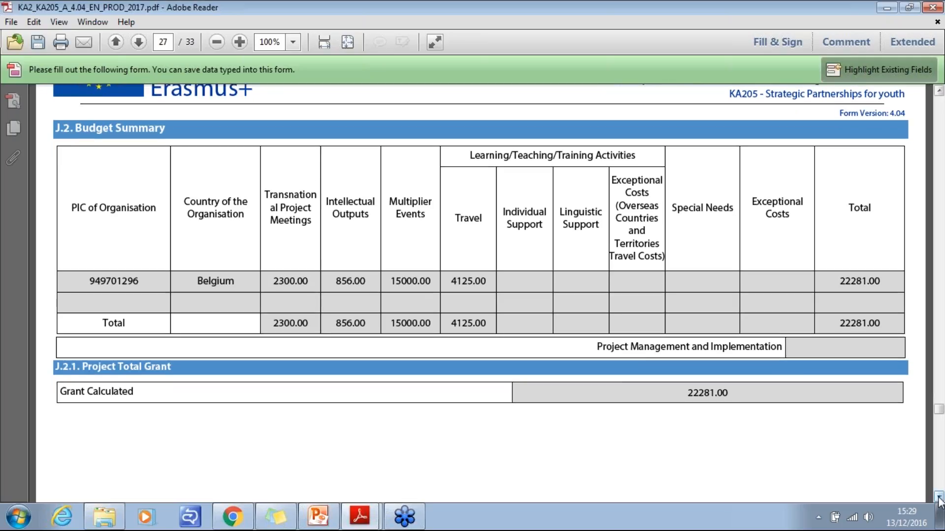
- Read the section K submission checklist and the section L Data Protection Notice
left_click(939, 498)
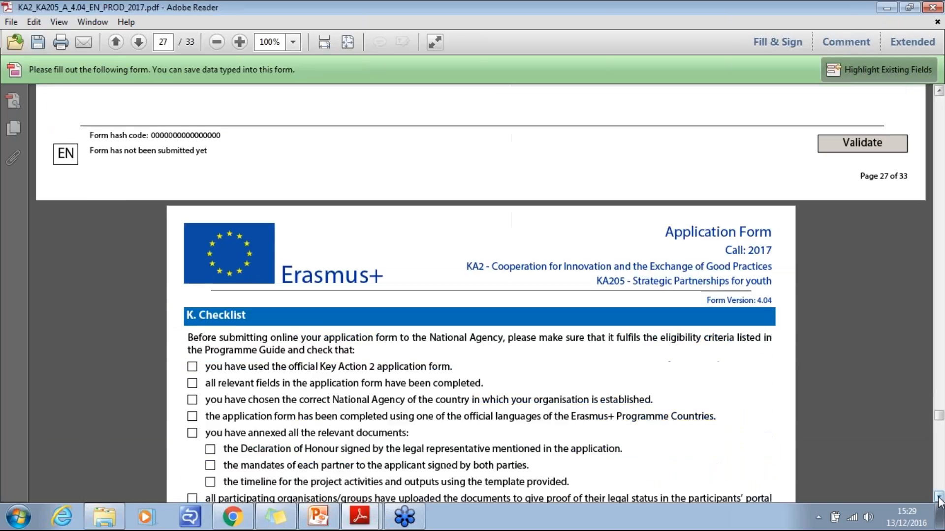
left_click(938, 498)
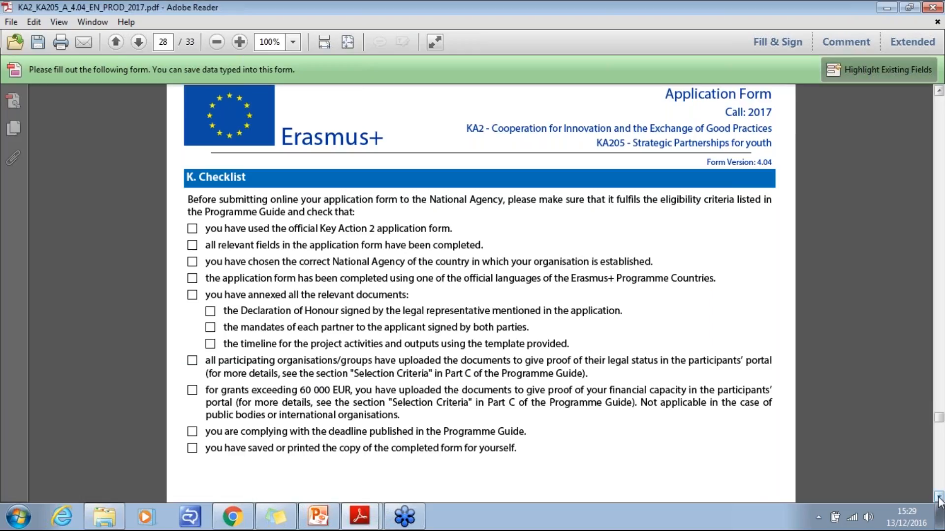
left_click(938, 497)
left_click(939, 497)
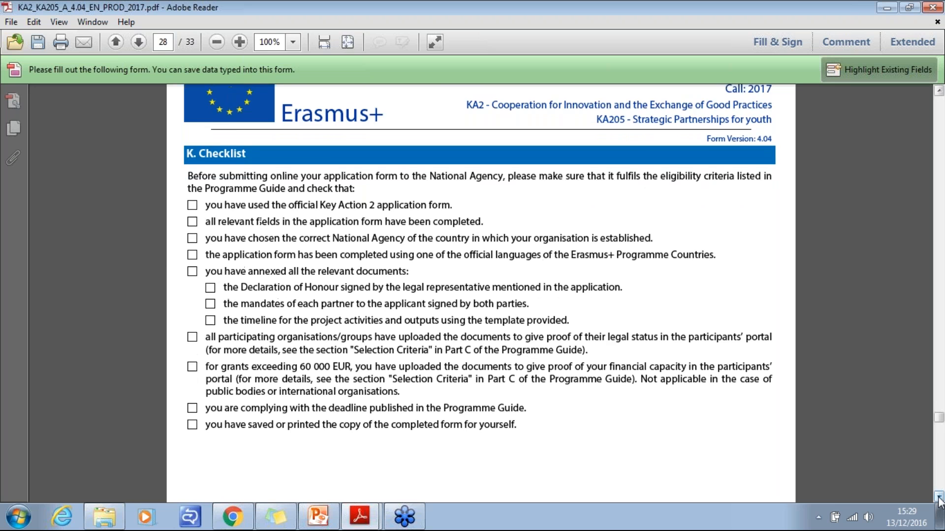
left_click(939, 498)
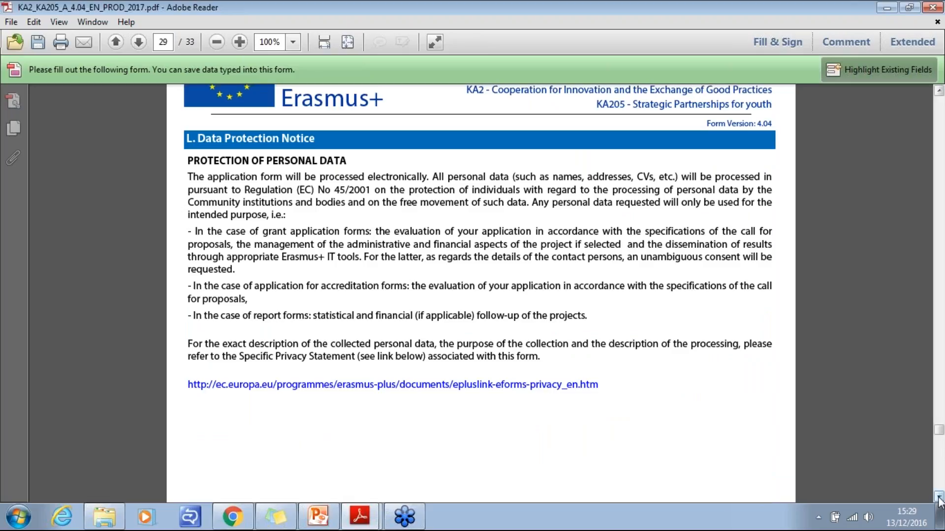
left_click(939, 498)
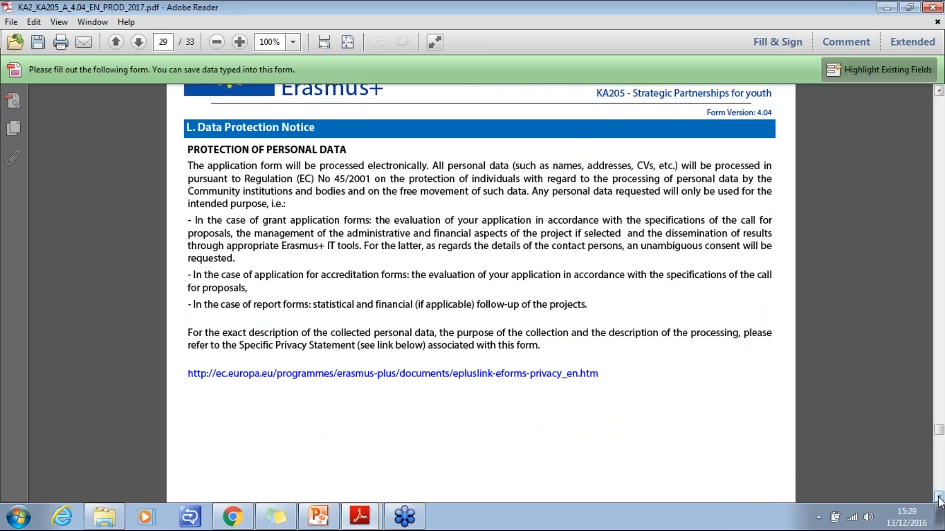
left_click(938, 497)
left_click(939, 497)
left_click(939, 497)
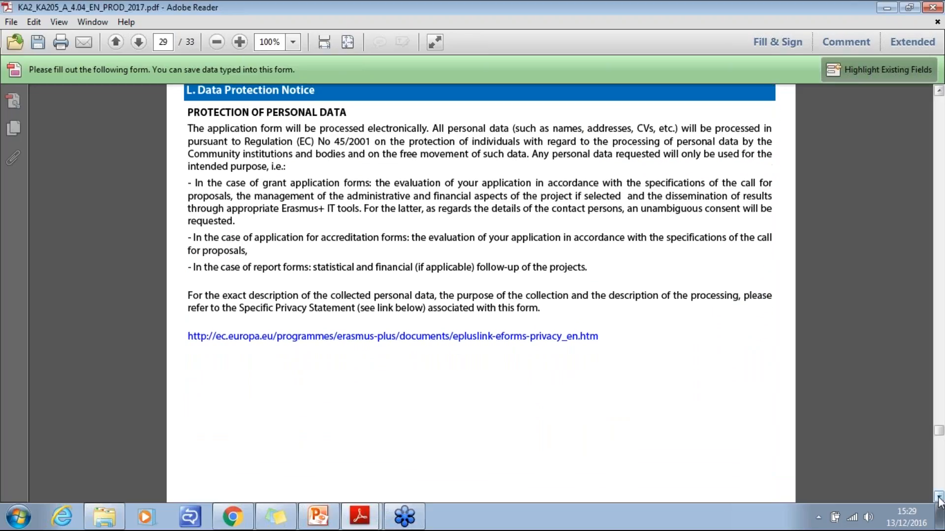
left_click(939, 497)
- Read the section M Declaration of Honour and its statements on the applicant organisation's legal and financial capacity
left_click(939, 497)
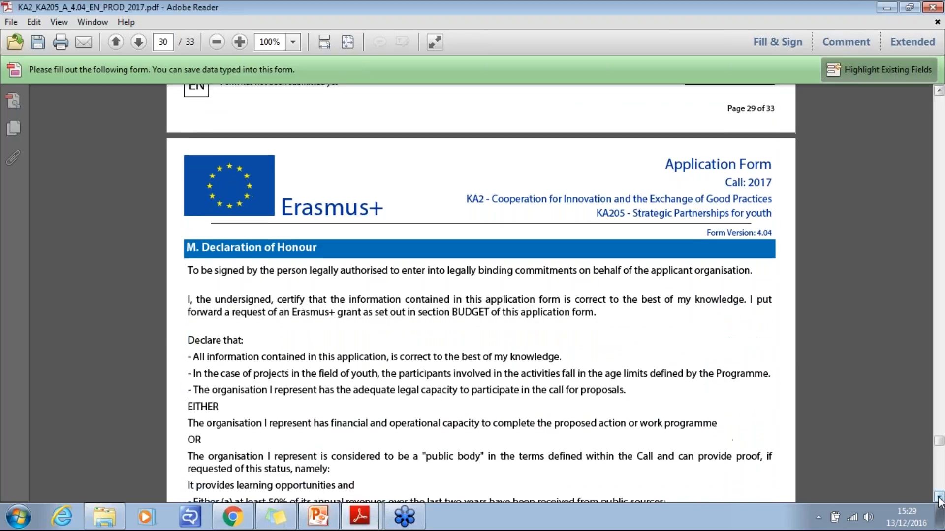
left_click(939, 497)
left_click(939, 498)
left_click(939, 497)
left_click(939, 498)
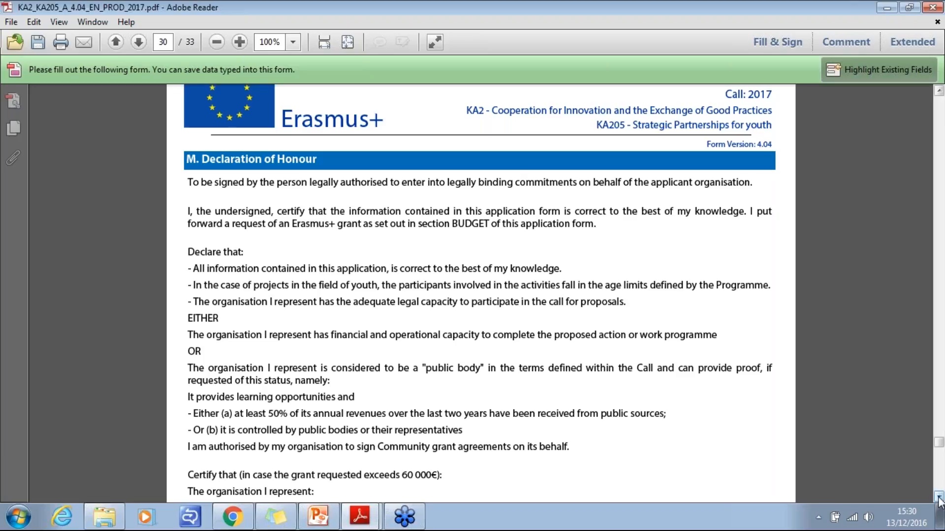
- Read the end of the Declaration of Honour, including its signature block and the option to print the declaration
left_click(939, 498)
left_click_drag(939, 498, 940, 498)
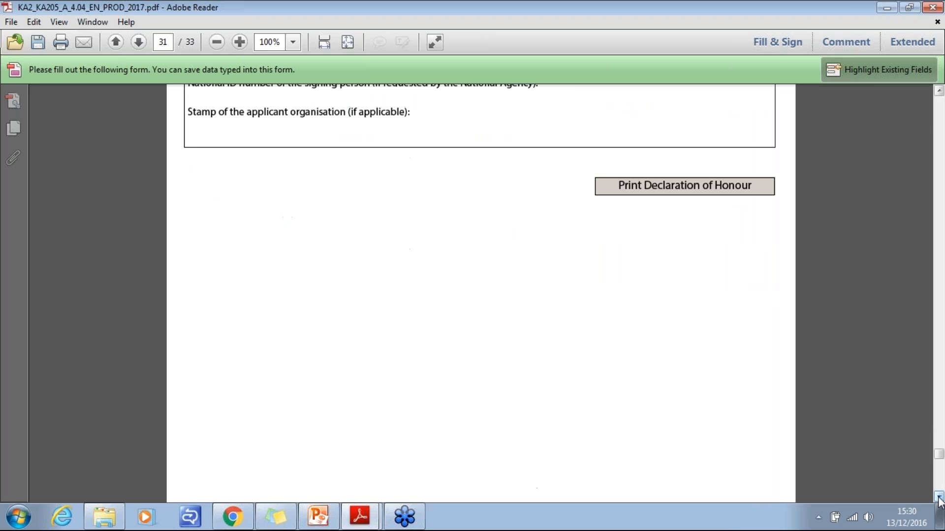
left_click_drag(939, 91, 940, 91)
left_click(939, 91)
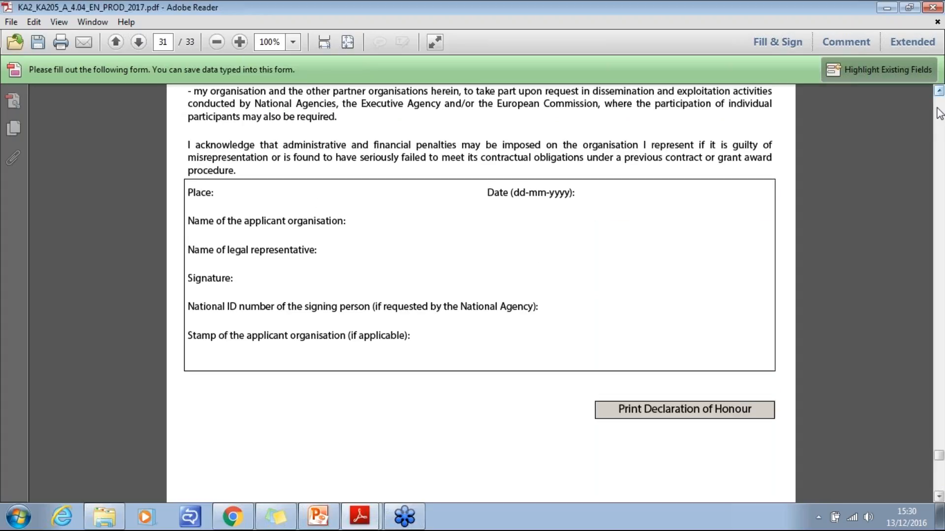
left_click(939, 497)
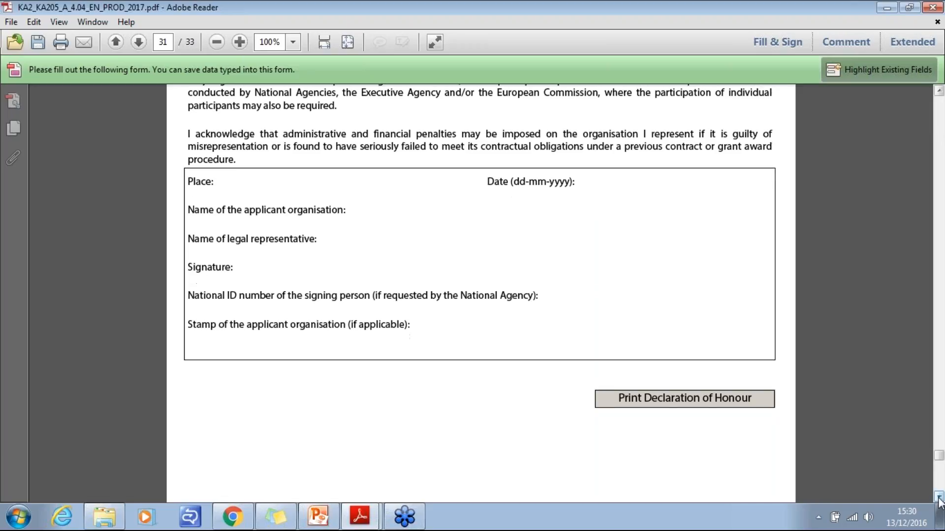
- Review the section N Annexes table for attaching the checklist documents and its total file size limit
left_click_drag(939, 497, 939, 498)
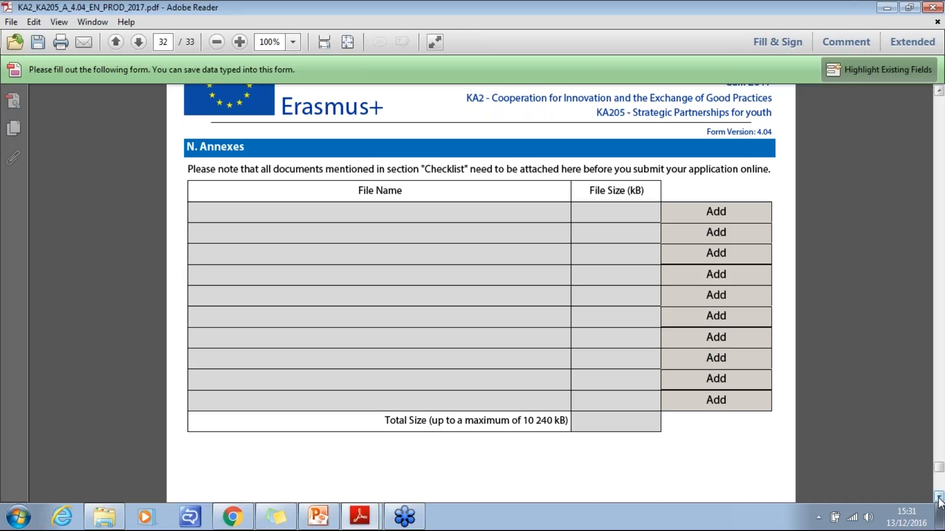
left_click(939, 498)
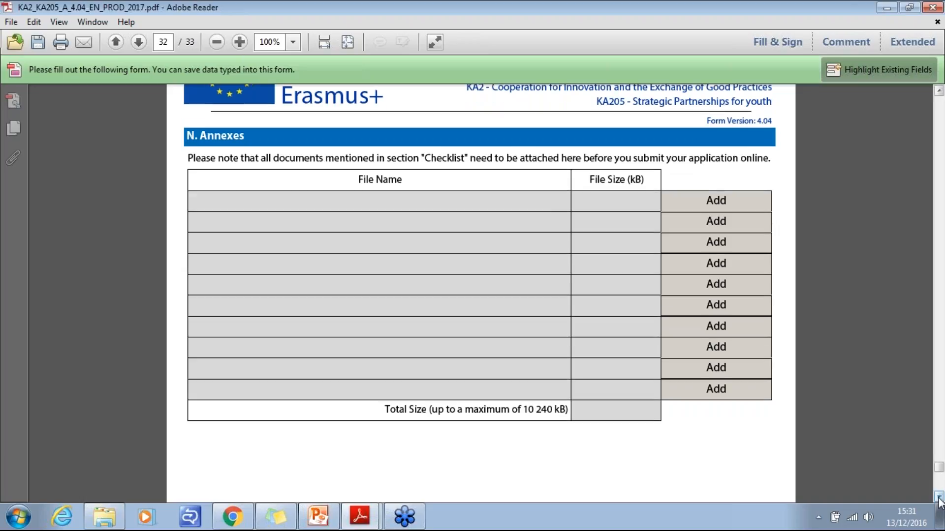
left_click(939, 498)
- Read the section O Submission instructions covering data validation, online and alternative submission, submission summary and form printing
left_click_drag(939, 498, 939, 498)
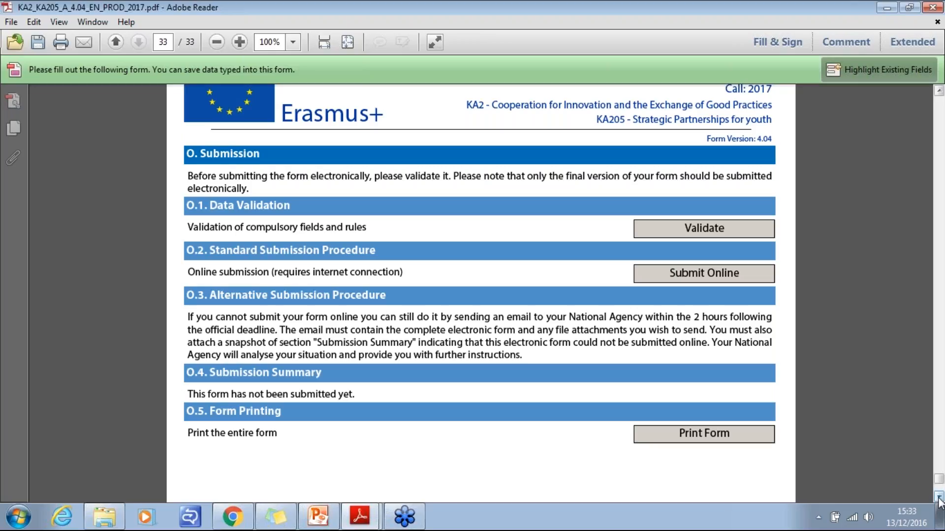
left_click(938, 497)
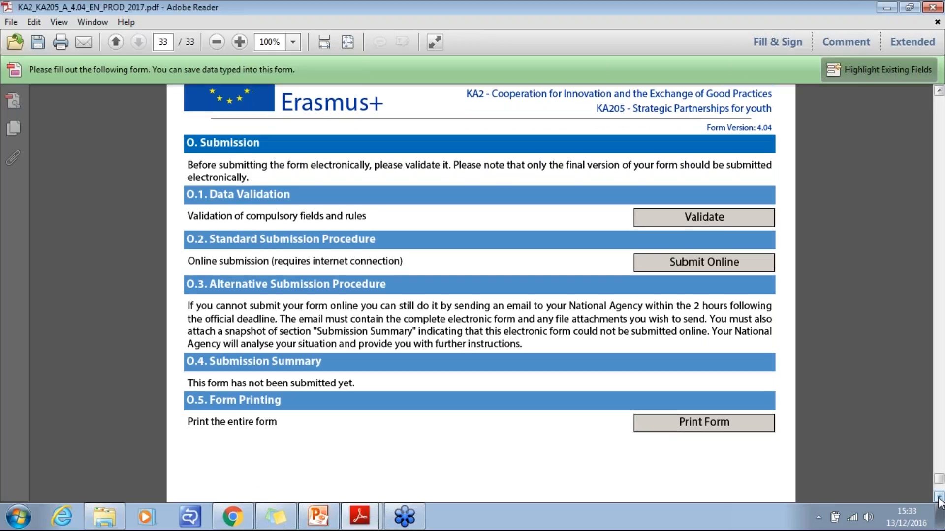
left_click(939, 497)
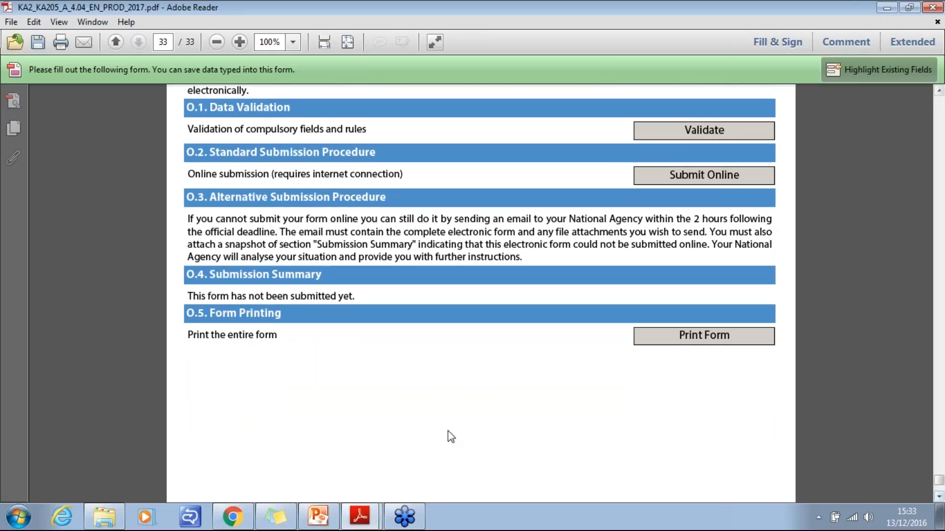